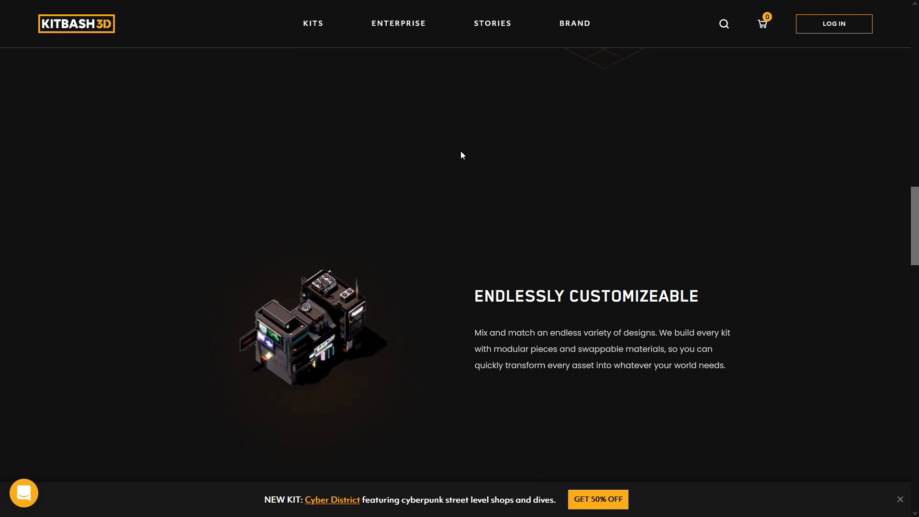
# Step: Browse the KitBash3D home page, examining its kit carousel and feature sections
pyautogui.scroll(-8, 461, 151)
pyautogui.scroll(10, 461, 151)
pyautogui.scroll(10, 461, 151)
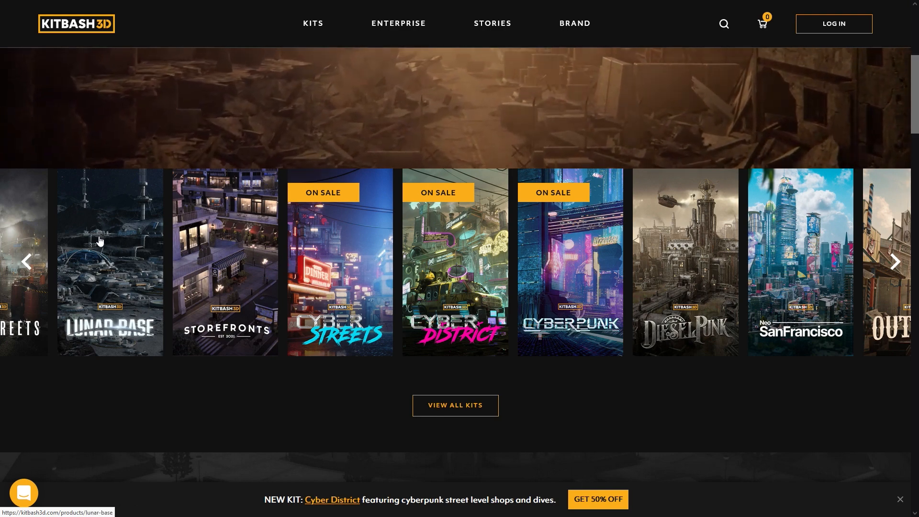
pyautogui.click(891, 264)
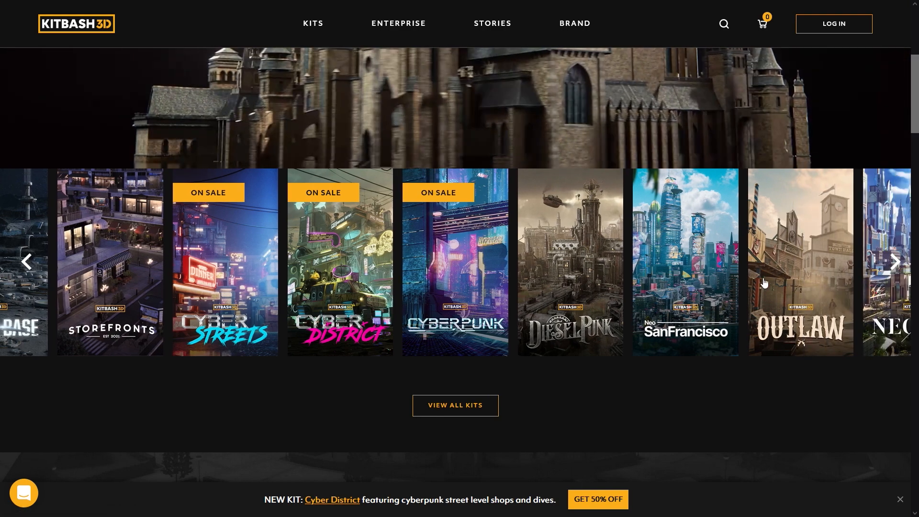
pyautogui.click(895, 263)
pyautogui.click(895, 262)
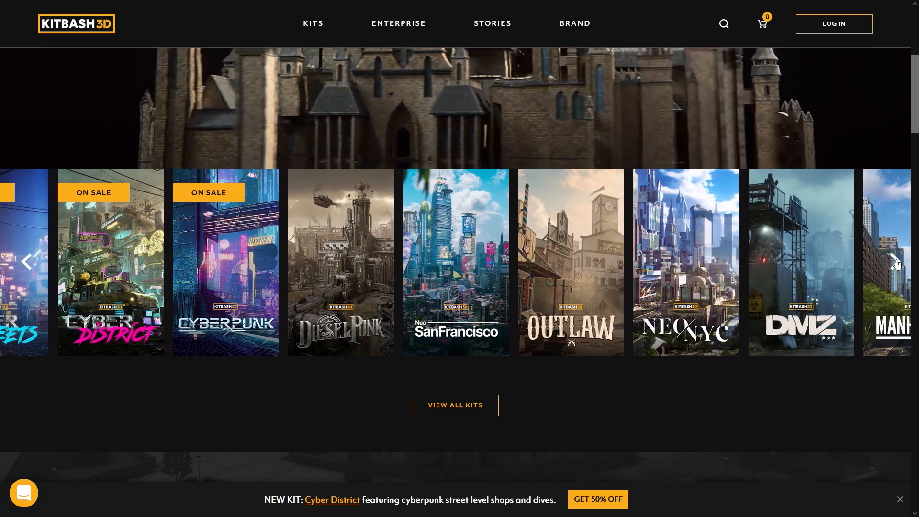
pyautogui.click(895, 262)
pyautogui.click(896, 262)
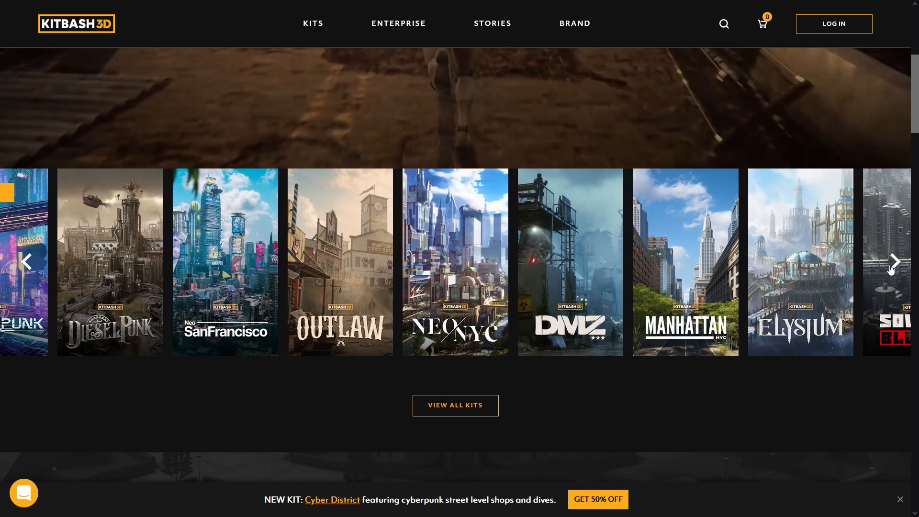
pyautogui.click(26, 263)
pyautogui.click(26, 263)
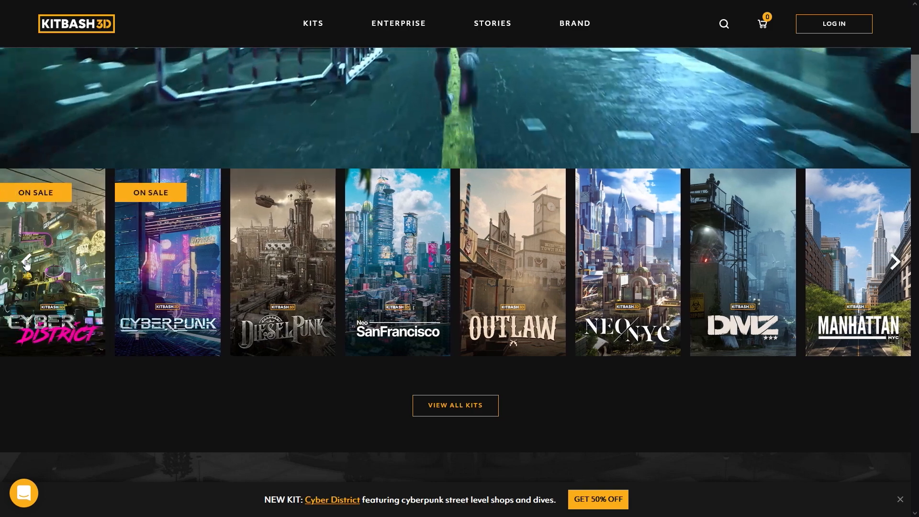
pyautogui.scroll(5, 778, 355)
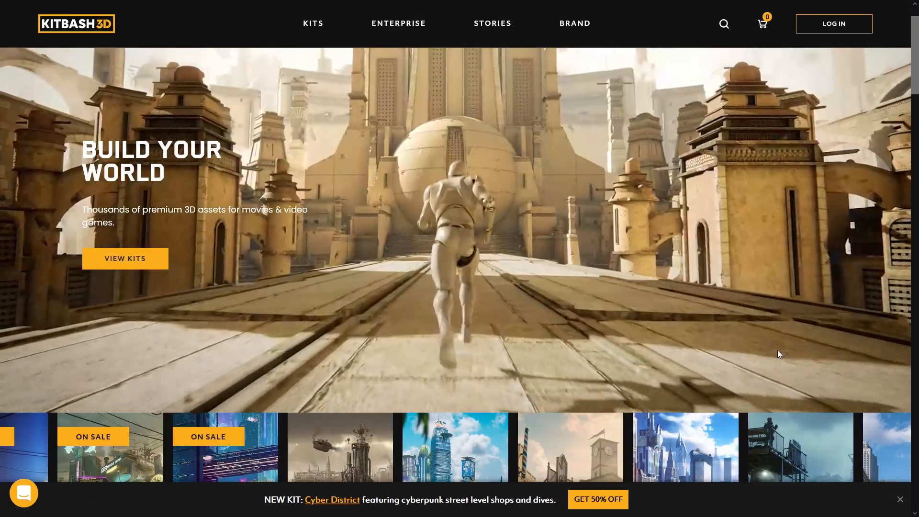
pyautogui.scroll(-3, 775, 351)
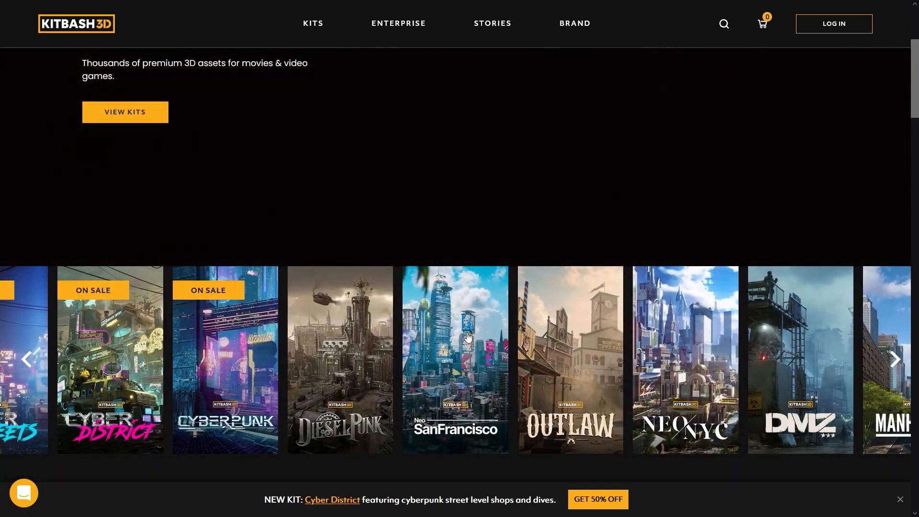
pyautogui.scroll(-5, 575, 354)
pyautogui.scroll(-5, 609, 339)
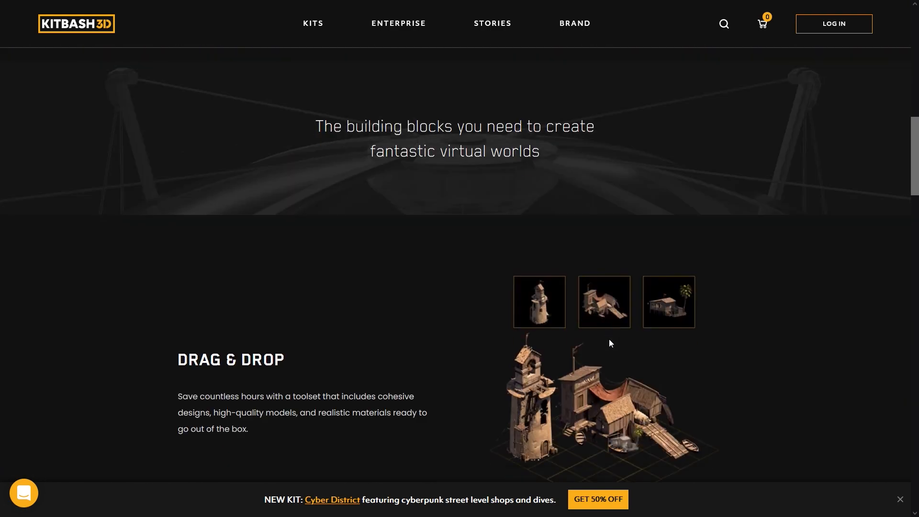
pyautogui.scroll(10, 532, 322)
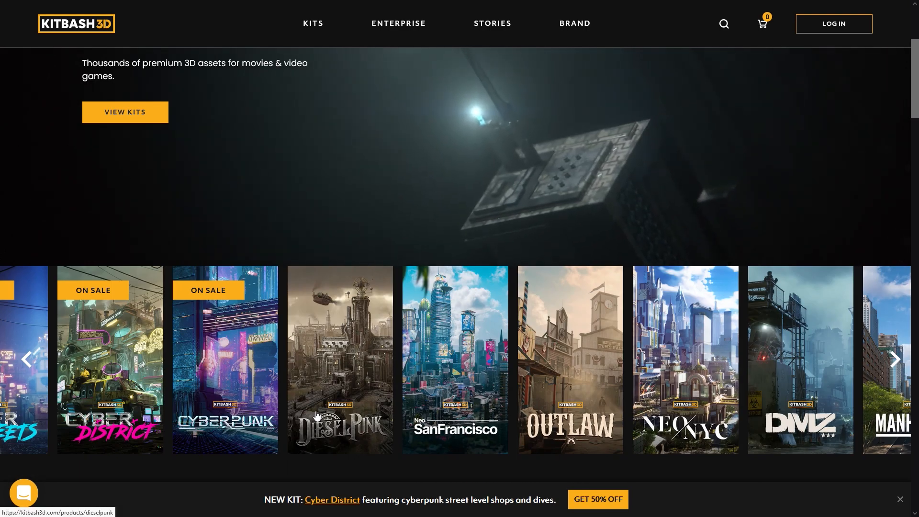
# Step: Go back through the kit carousel and open the Cyber District product page
pyautogui.click(26, 359)
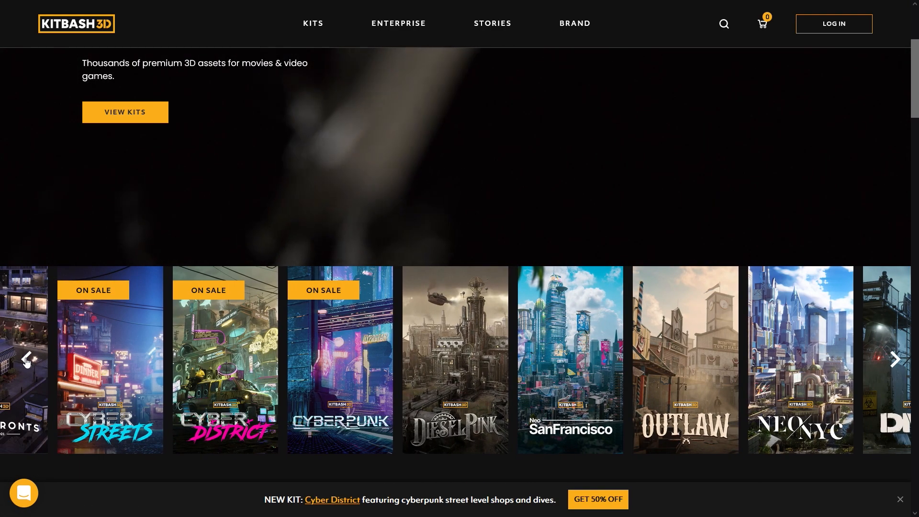
pyautogui.click(26, 360)
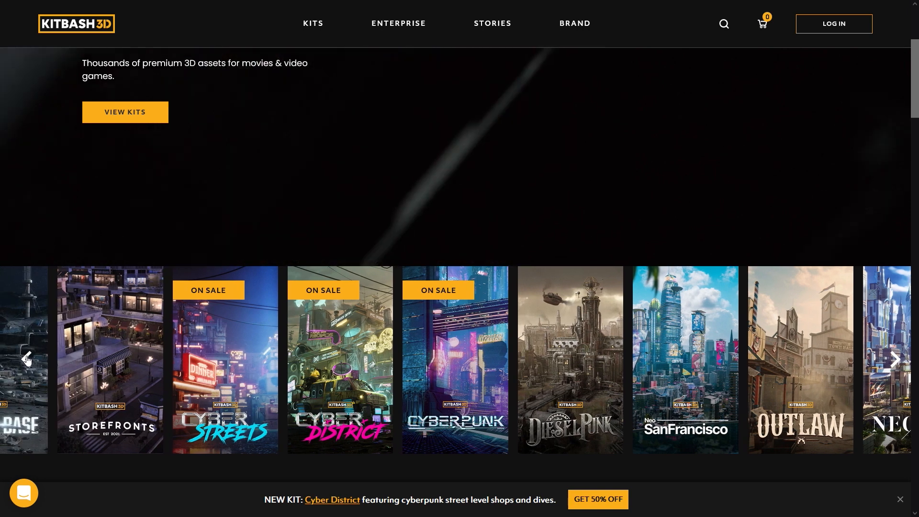
pyautogui.click(26, 359)
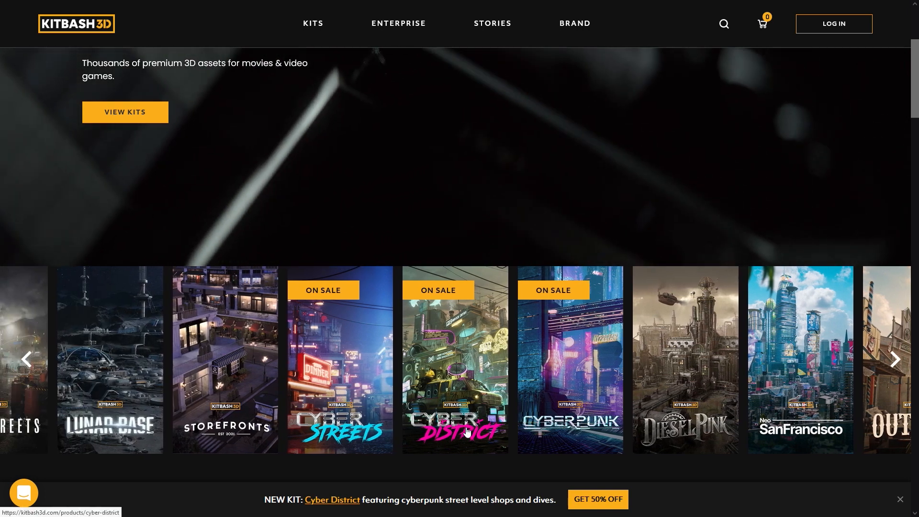
pyautogui.scroll(-1, 464, 433)
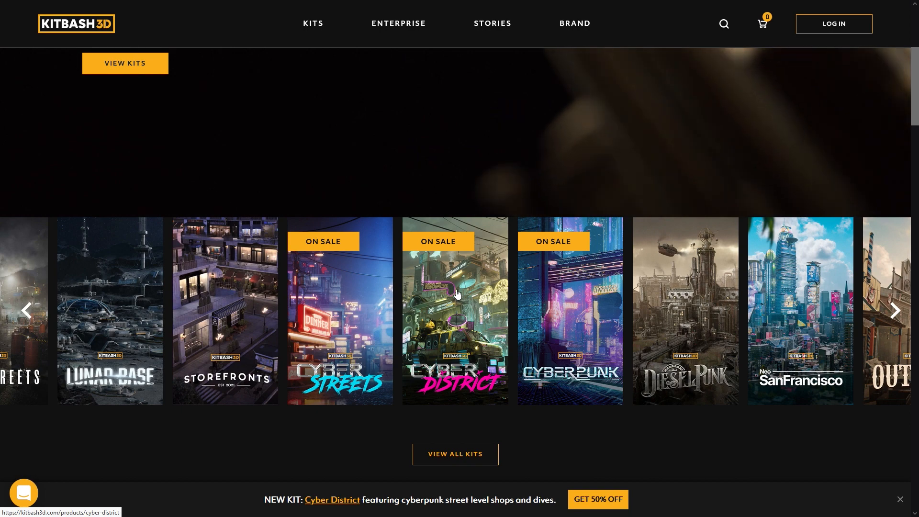
pyautogui.click(459, 281)
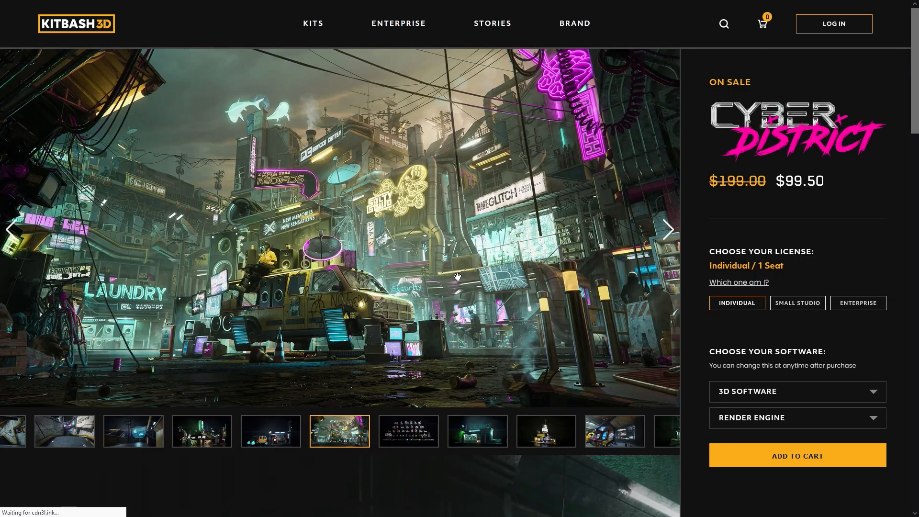
# Step: Examine the Cyber District gallery images of the full asset overview, the laundry shop and the arcade machines
pyautogui.click(412, 433)
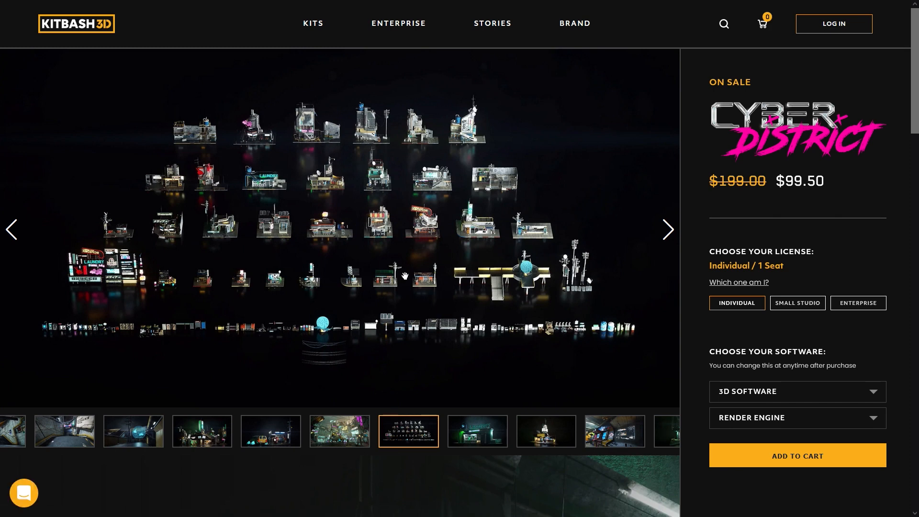
pyautogui.click(476, 441)
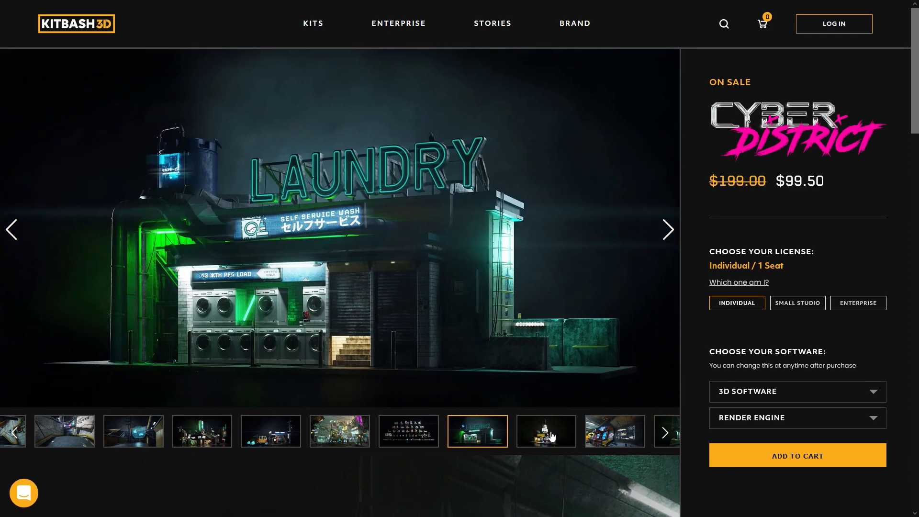
pyautogui.click(552, 436)
pyautogui.click(606, 440)
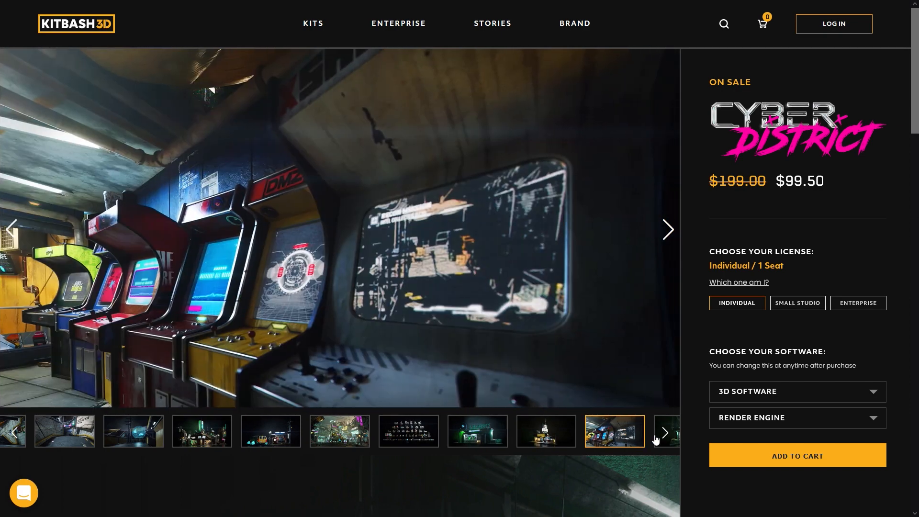
pyautogui.click(665, 434)
pyautogui.click(618, 430)
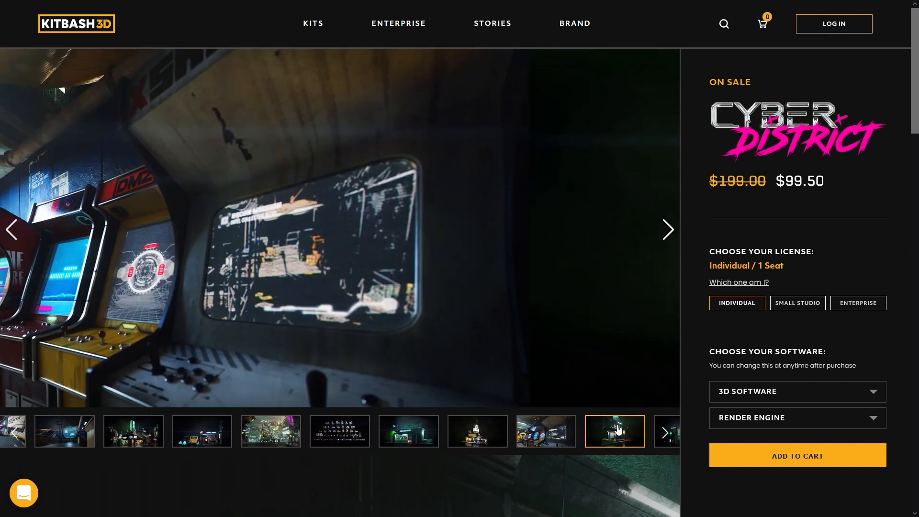
# Step: Return to the asset overview image, then view the game center, alley, PC repair shop and bike station renders
pyautogui.click(351, 433)
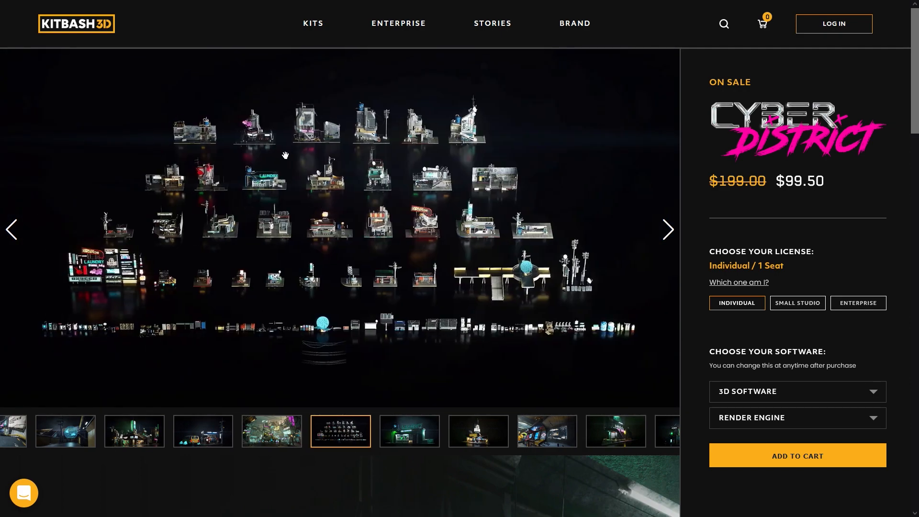
pyautogui.click(476, 436)
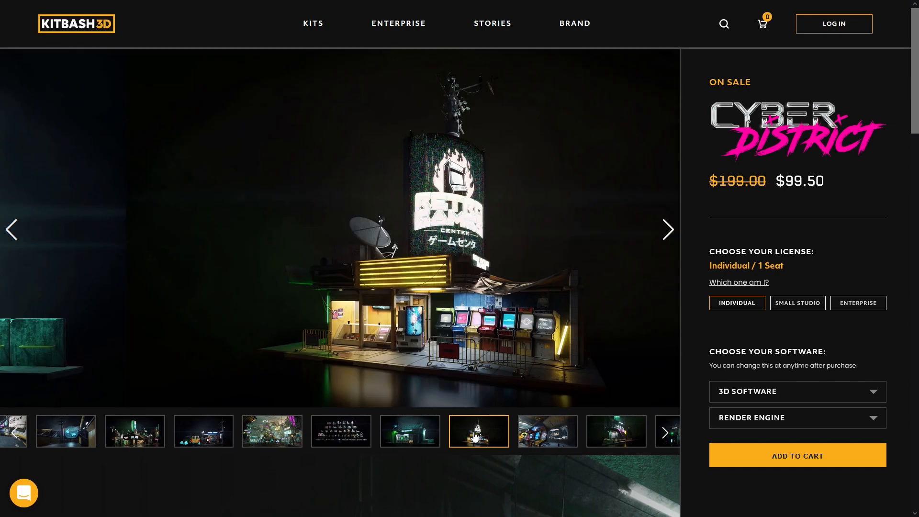
pyautogui.click(536, 438)
pyautogui.click(616, 433)
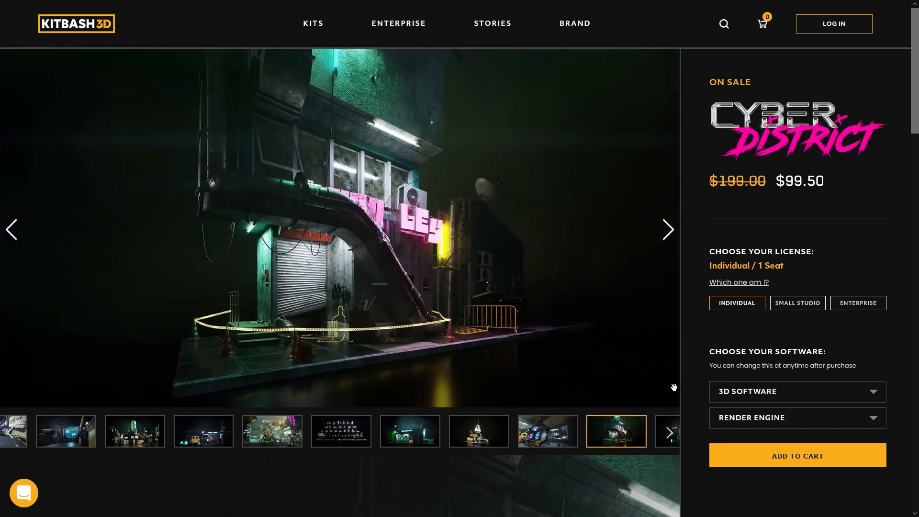
pyautogui.click(669, 230)
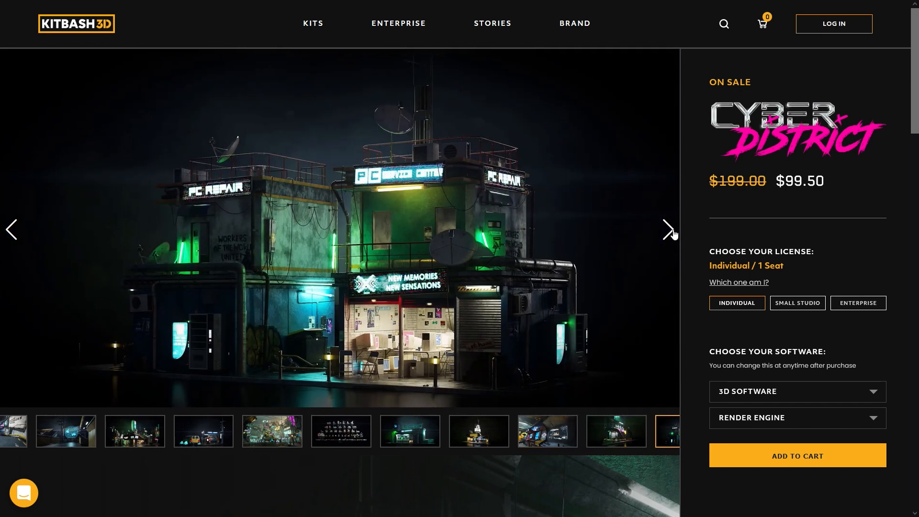
pyautogui.click(671, 232)
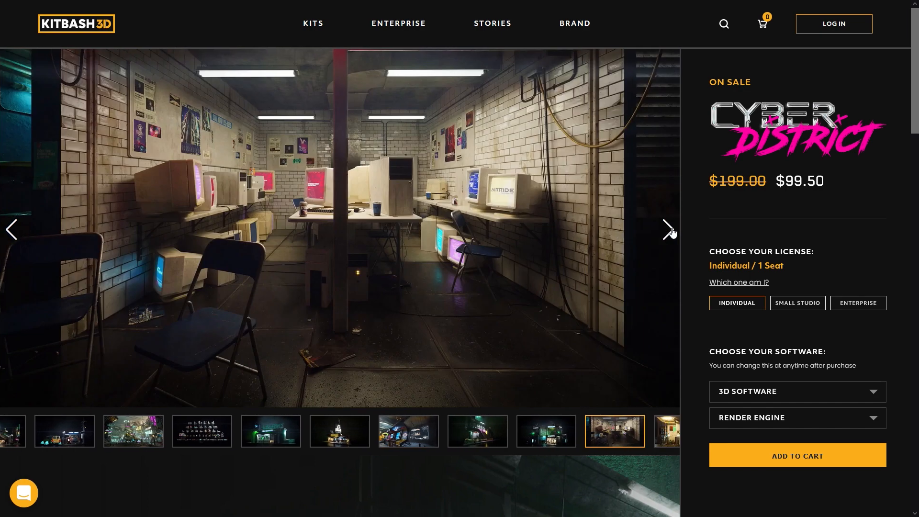
pyautogui.click(671, 231)
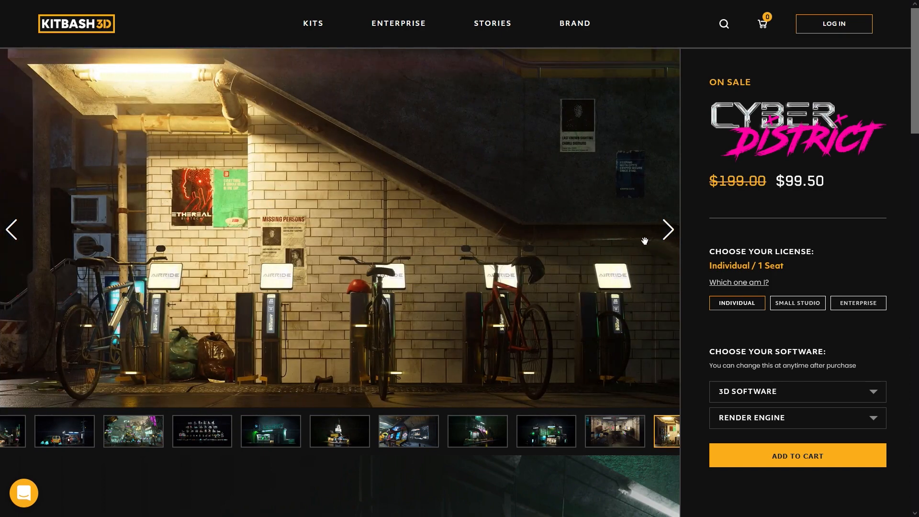
# Step: Check which 3D software formats the Cyber District kit offers, leaving the choice unset
pyautogui.click(876, 392)
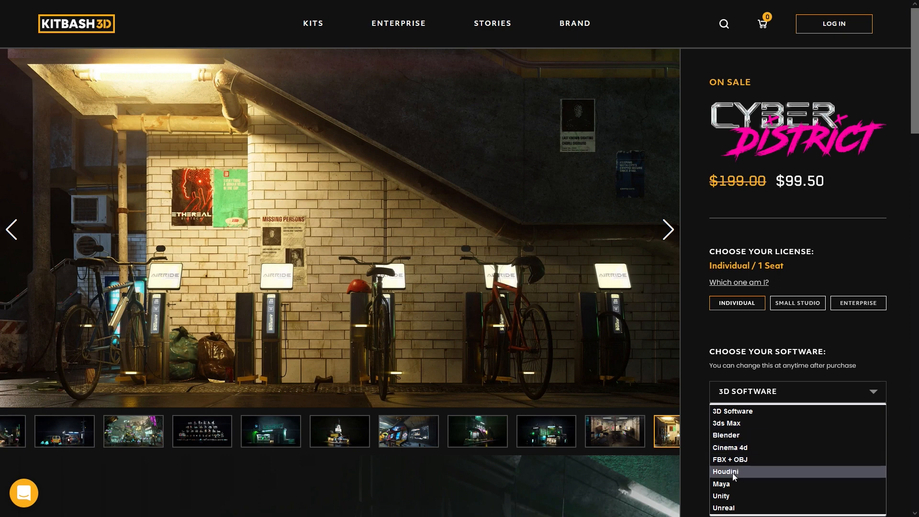
pyautogui.click(692, 386)
# Step: Review the gallery renders from the arcade interior through the bike station to The Glitch shop and beyond
pyautogui.click(408, 436)
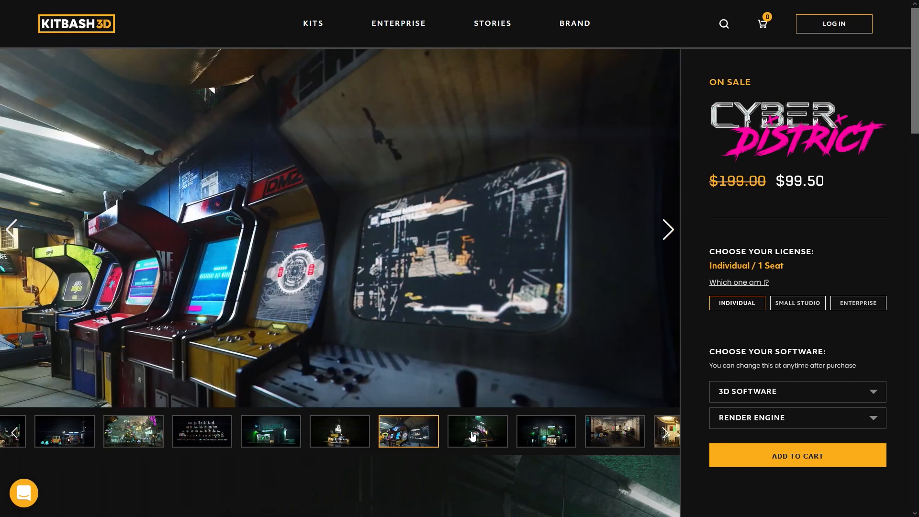
pyautogui.click(473, 435)
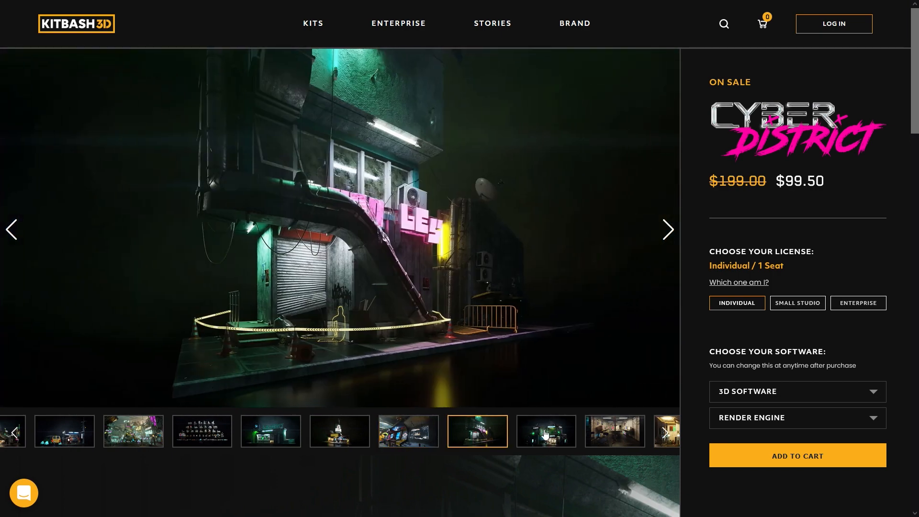
pyautogui.click(546, 434)
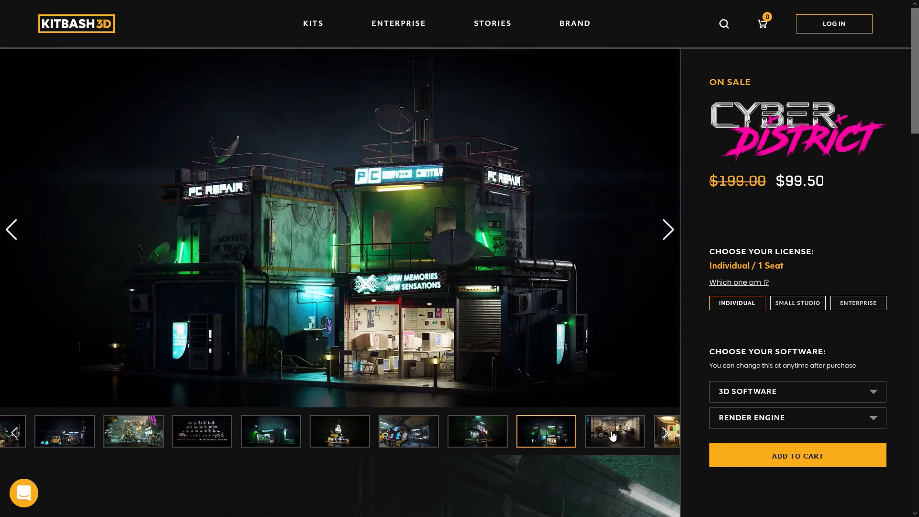
pyautogui.click(613, 436)
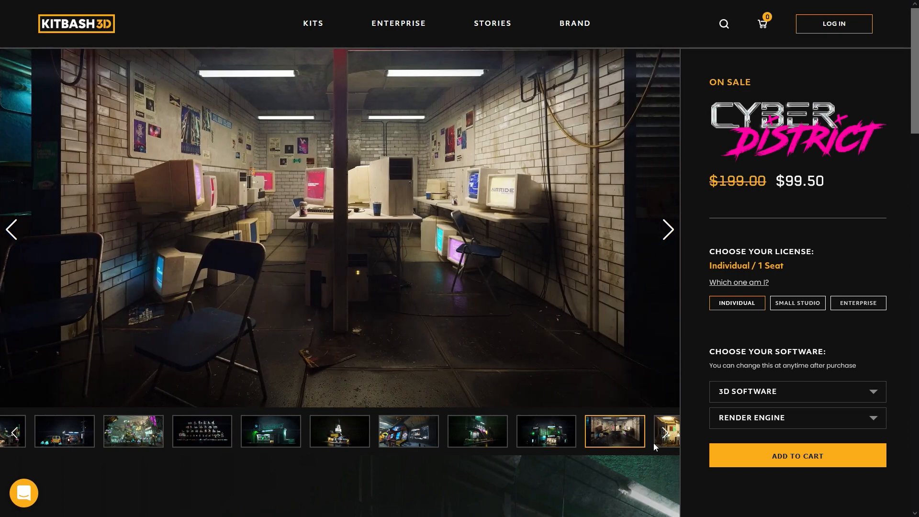
pyautogui.click(669, 434)
pyautogui.click(671, 434)
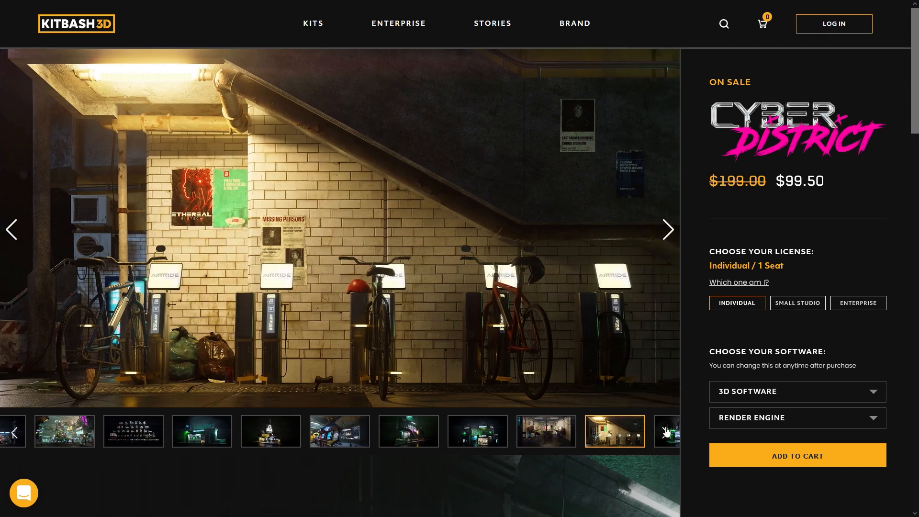
pyautogui.click(667, 433)
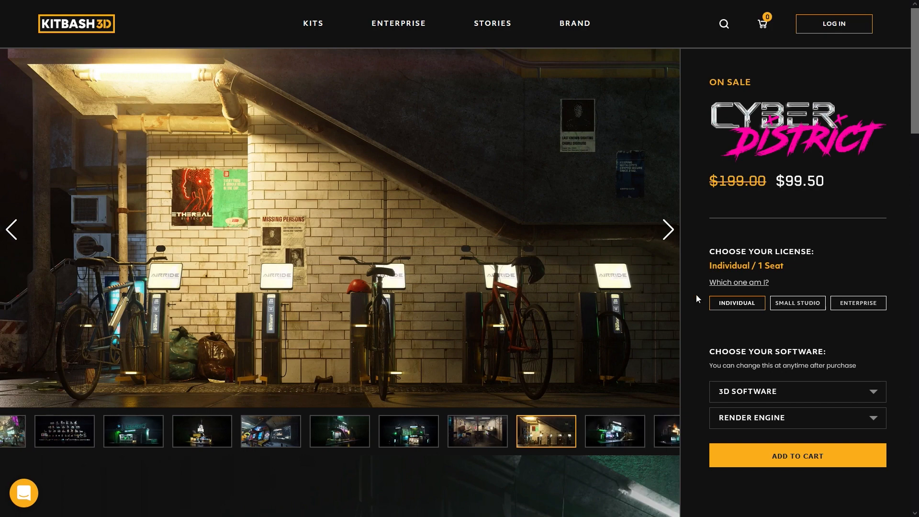
pyautogui.click(625, 437)
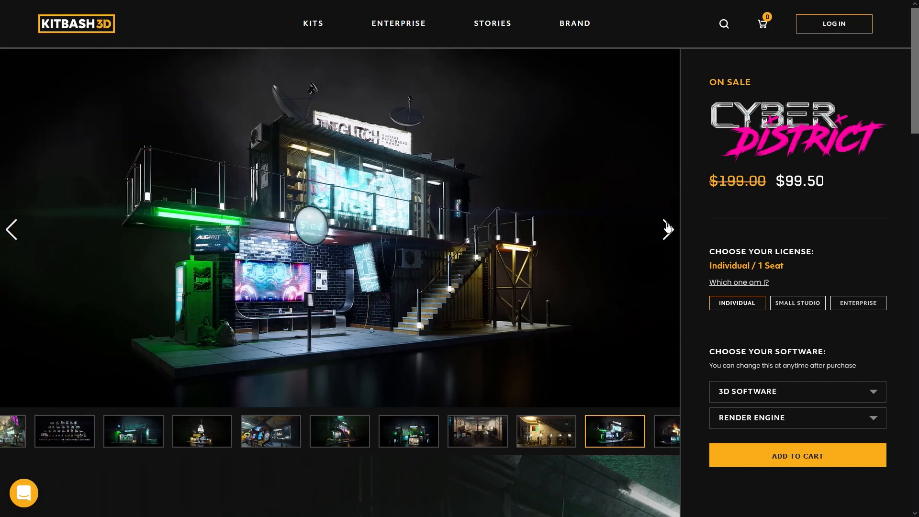
pyautogui.click(668, 230)
pyautogui.click(668, 230)
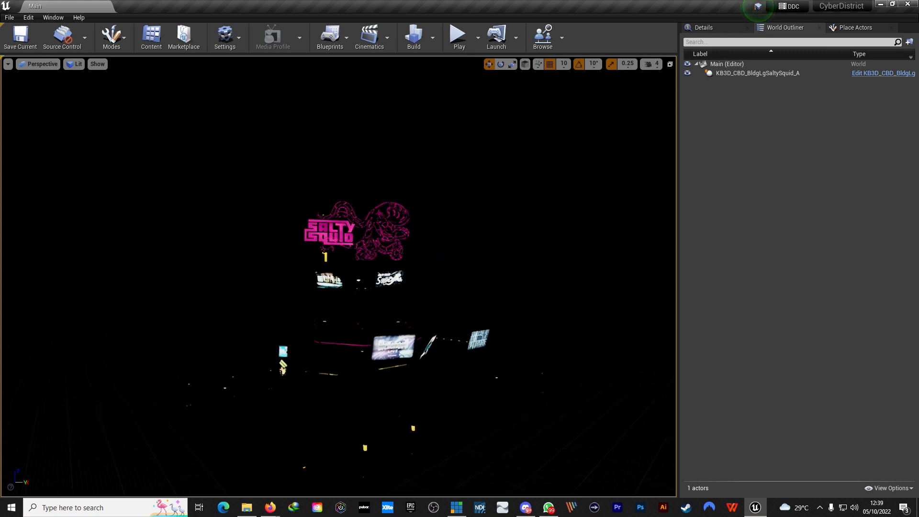
# Step: In Unreal Editor, look around the dark Salty Squid building in the CyberDistrict project's perspective view
pyautogui.moveTo(441, 281); pyautogui.dragTo(442, 250, button='right')
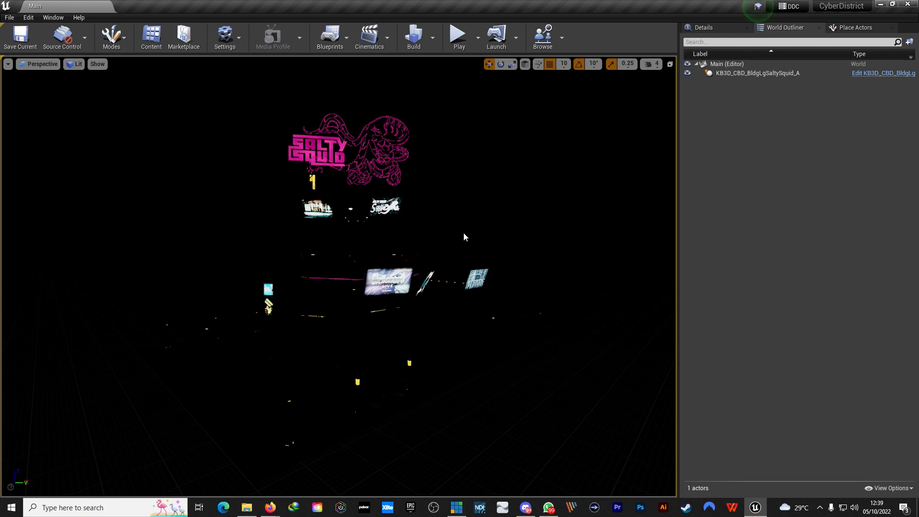
pyautogui.moveTo(408, 214); pyautogui.dragTo(438, 206, button='right')
pyautogui.press('a')
pyautogui.press('d')
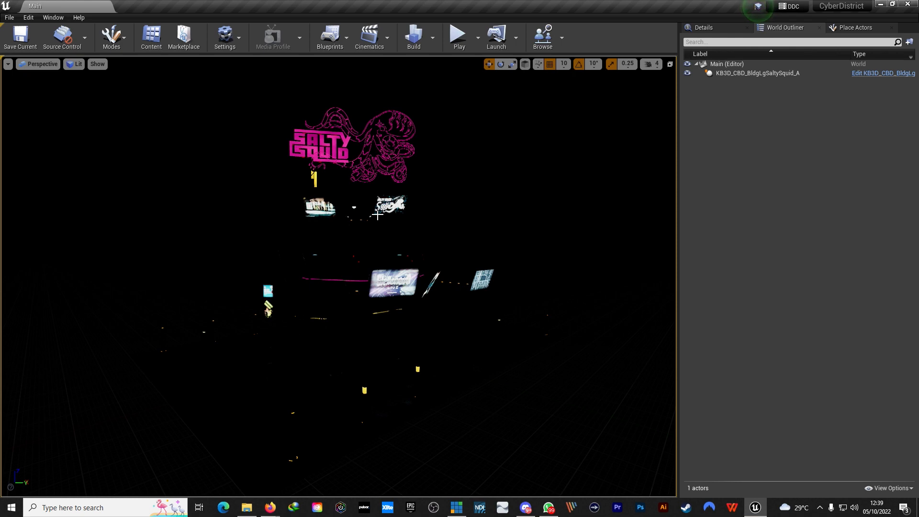
# Step: Examine the whole Salty Squid building in the Unlit view mode and return the viewport to Lit
pyautogui.moveTo(372, 216); pyautogui.dragTo(426, 230, button='right')
pyautogui.press('a')
pyautogui.moveTo(335, 218); pyautogui.dragTo(367, 218, button='right')
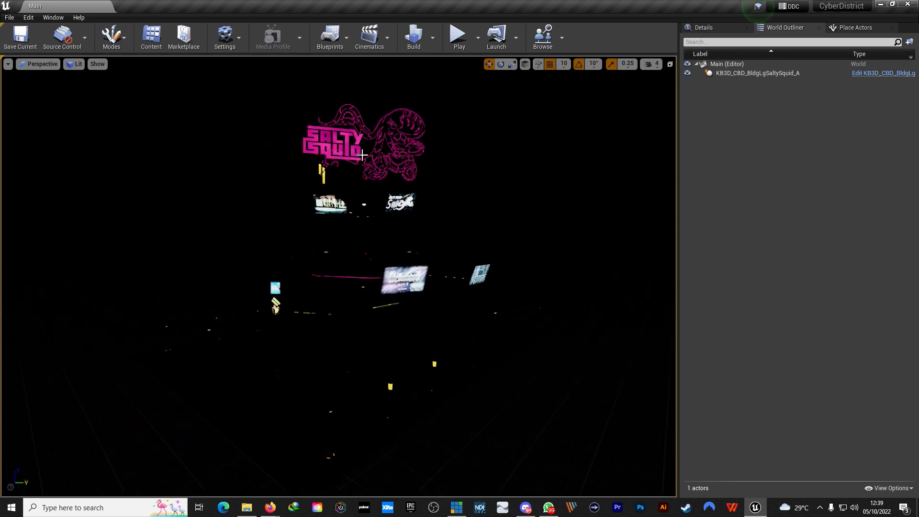
pyautogui.click(77, 64)
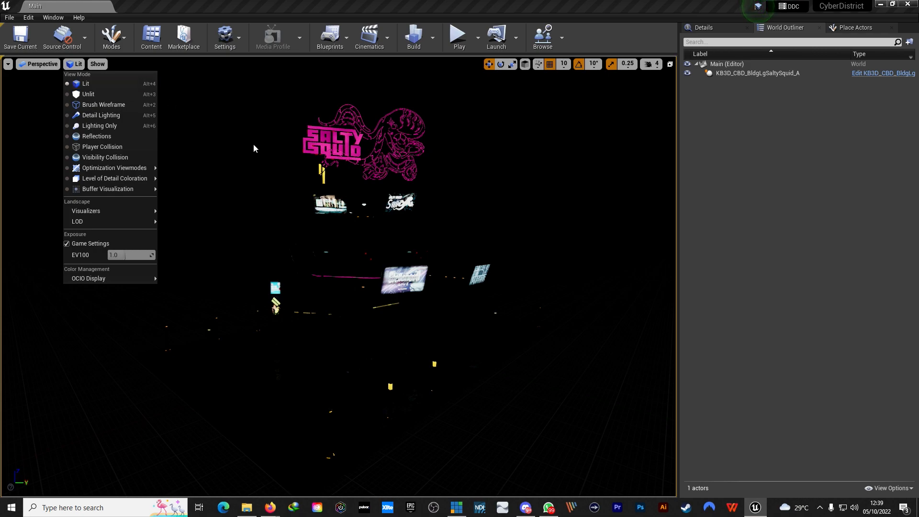
pyautogui.click(93, 94)
pyautogui.moveTo(351, 232); pyautogui.dragTo(314, 232, button='right')
pyautogui.press('s')
pyautogui.press('d')
pyautogui.press('w')
pyautogui.press('a')
pyautogui.press('w')
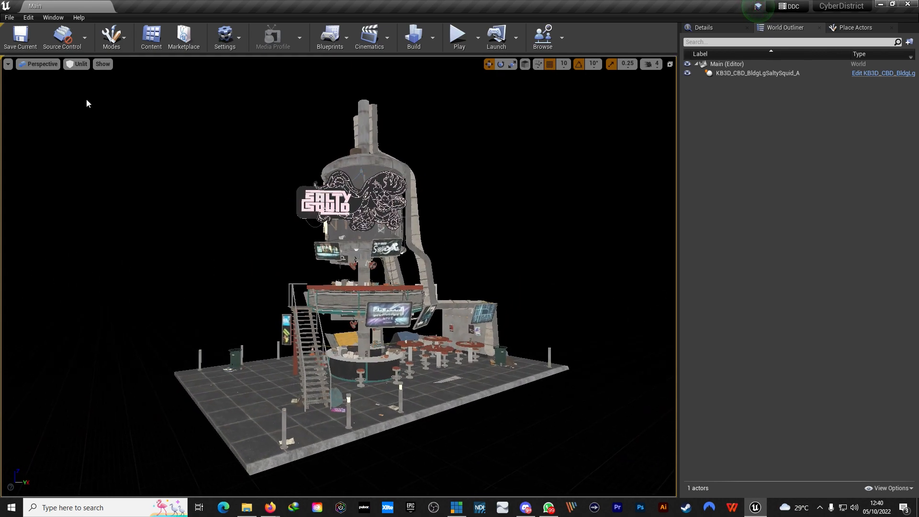
pyautogui.click(76, 64)
pyautogui.click(81, 85)
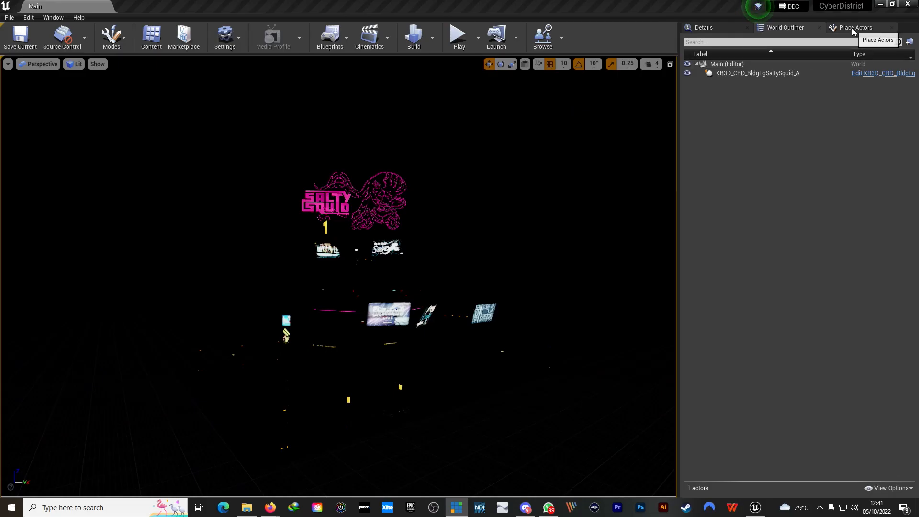
# Step: Place a directional light from the Lights category beside the building's upper level
pyautogui.click(853, 32)
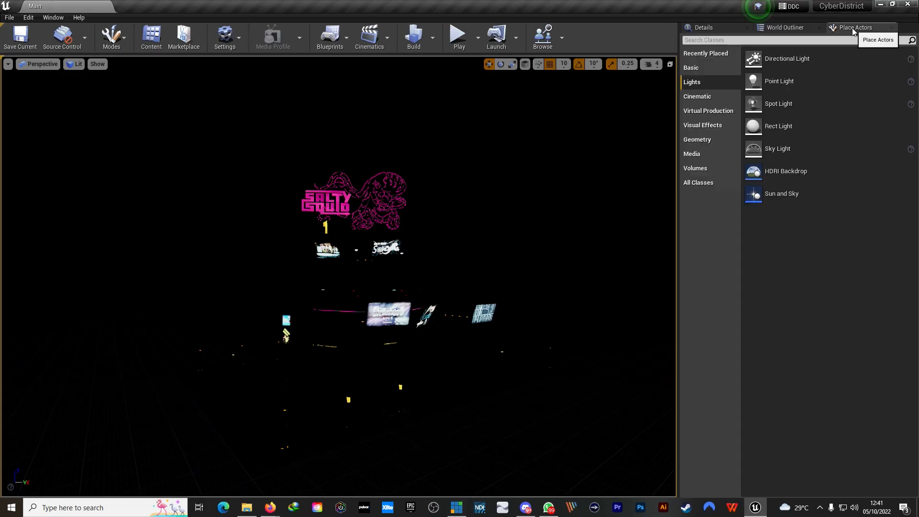
pyautogui.click(782, 58)
pyautogui.moveTo(781, 59); pyautogui.dragTo(444, 284)
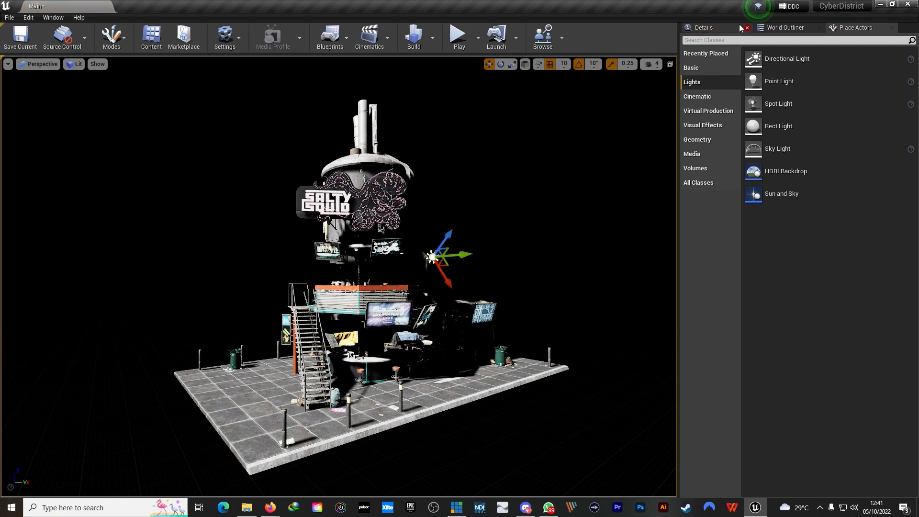
# Step: Rotate the directional light in world space to a Z rotation of 60 degrees
pyautogui.click(718, 28)
pyautogui.press('e')
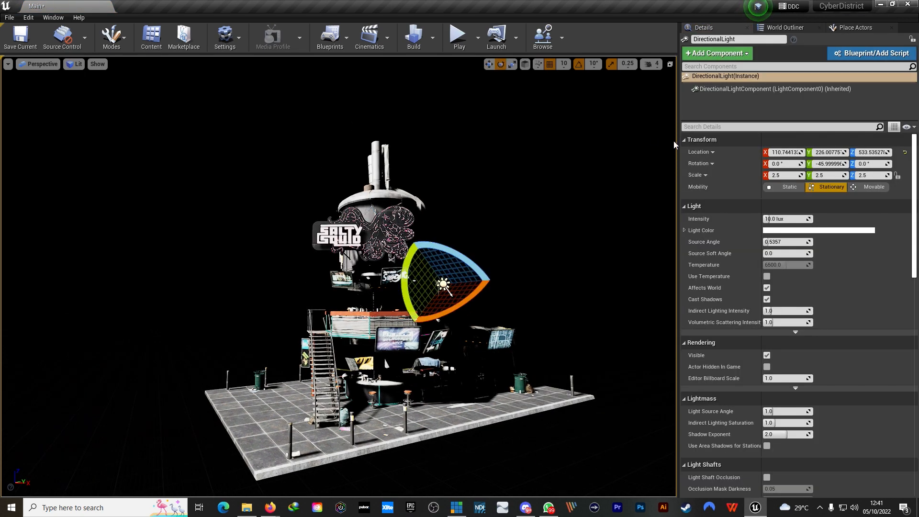
pyautogui.click(525, 64)
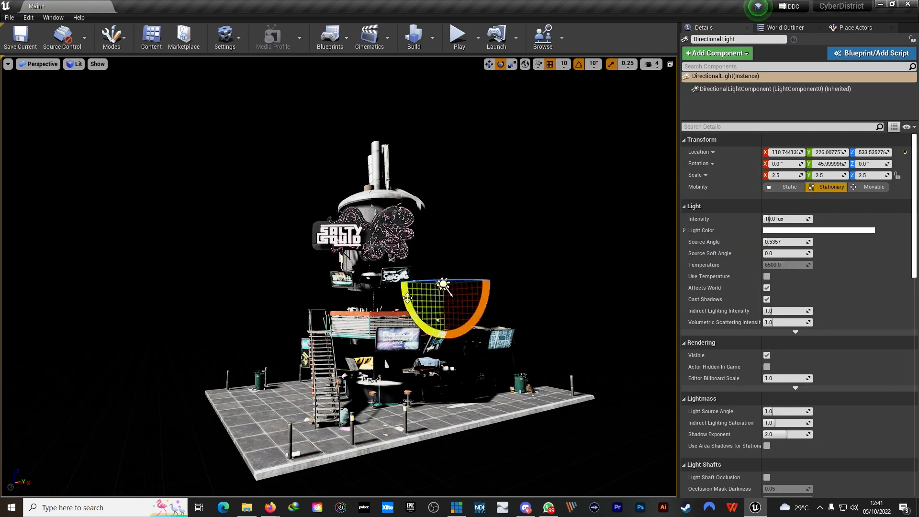
pyautogui.moveTo(445, 283); pyautogui.dragTo(450, 294)
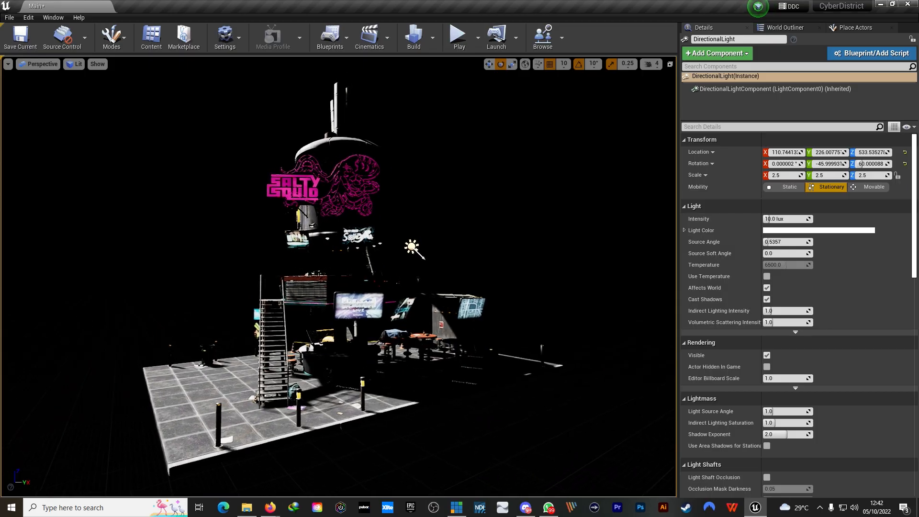
# Step: Tilt the directional light in world space to a rotation of about -6.25, -37.15 and 64.17 degrees, and deselect it
pyautogui.hotkey('ctrl', 'l')
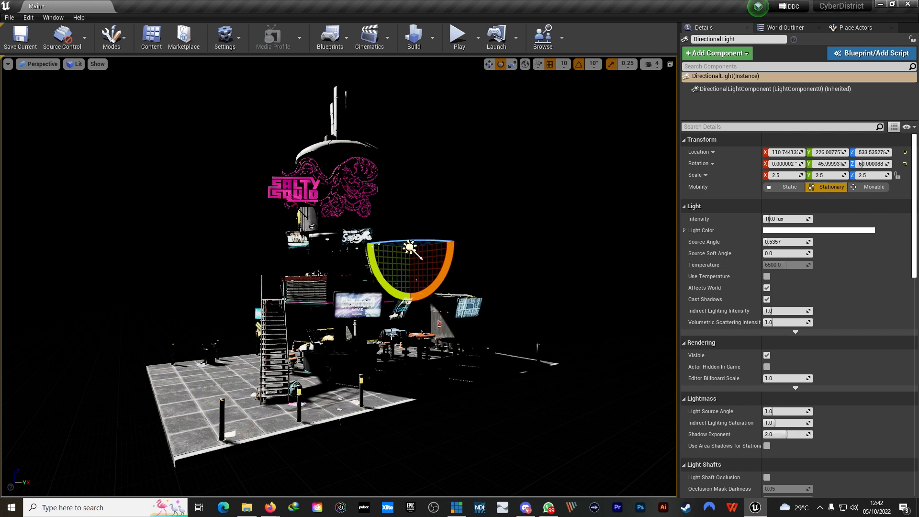
pyautogui.keyDown('alt'); pyautogui.moveTo(381, 340); pyautogui.dragTo(407, 339); pyautogui.keyUp('alt')
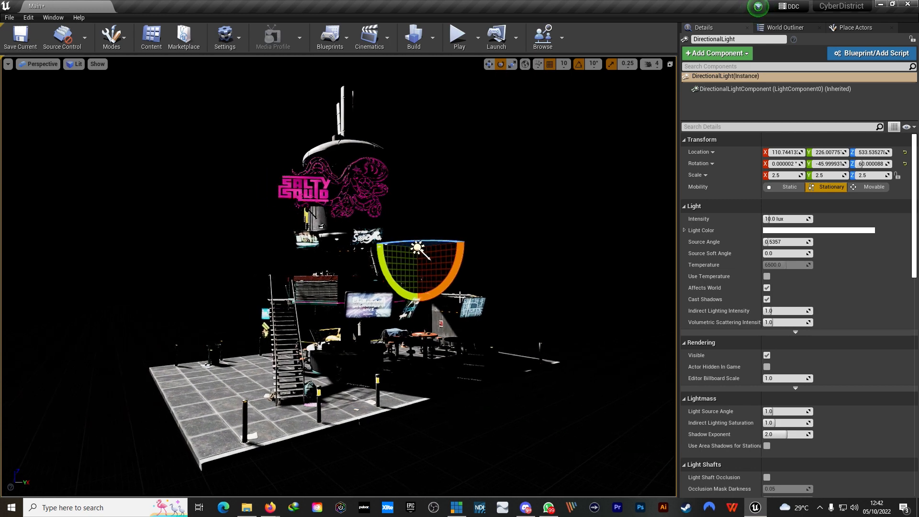
pyautogui.moveTo(458, 261)
pyautogui.mouseDown()
pyautogui.moveTo(457, 273)
pyautogui.moveTo(459, 244)
pyautogui.mouseUp()
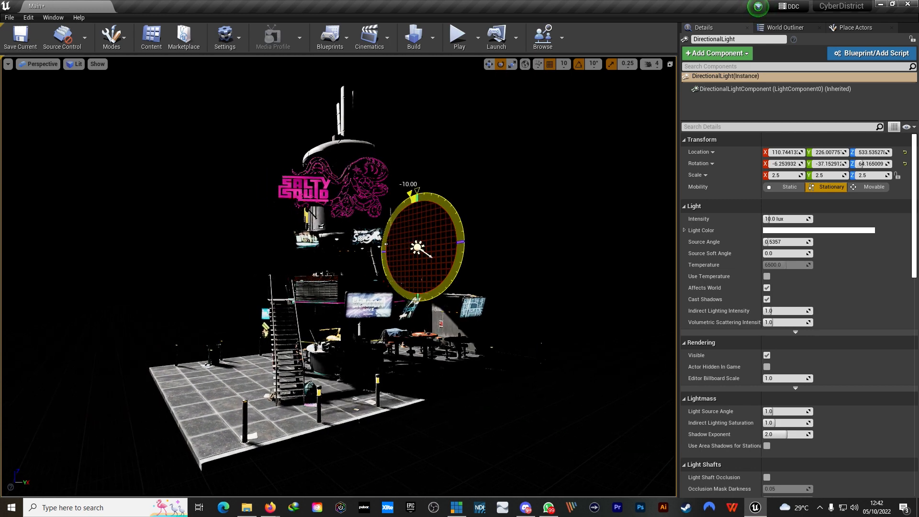
pyautogui.moveTo(385, 244); pyautogui.dragTo(386, 261)
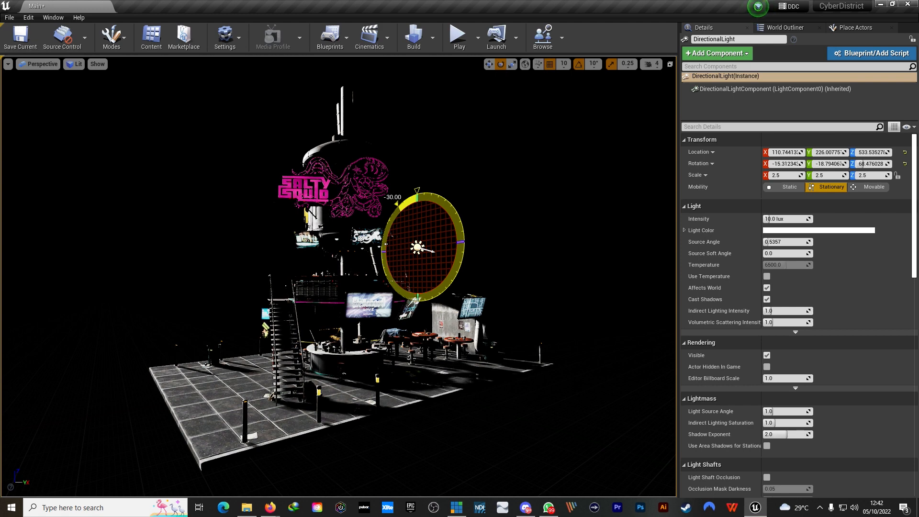
pyautogui.moveTo(386, 261)
pyautogui.mouseDown()
pyautogui.moveTo(386, 276)
pyautogui.moveTo(386, 260)
pyautogui.mouseUp()
pyautogui.click(503, 432)
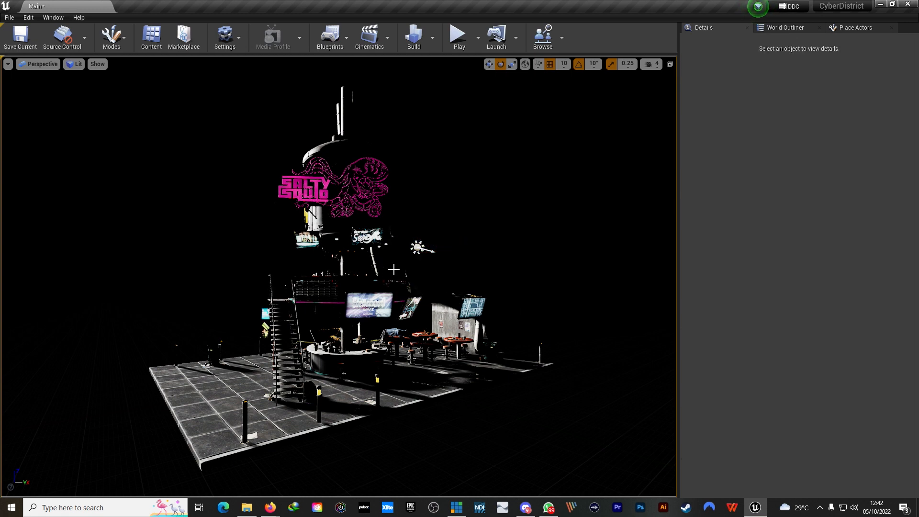
pyautogui.click(418, 248)
pyautogui.moveTo(450, 283); pyautogui.dragTo(429, 297)
pyautogui.click(556, 369)
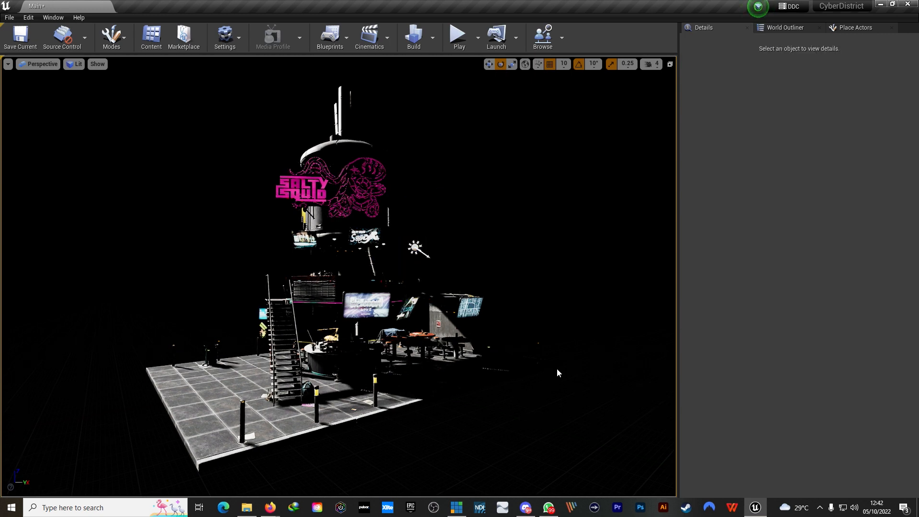
# Step: Set the directional light's intensity to 2 lux and deselect it
pyautogui.moveTo(334, 209); pyautogui.dragTo(302, 200, button='right')
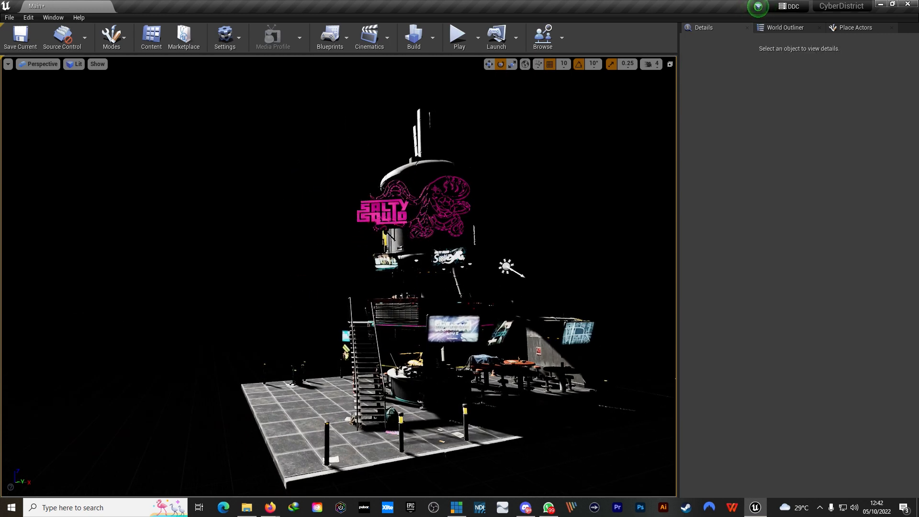
pyautogui.click(506, 267)
pyautogui.moveTo(603, 219); pyautogui.dragTo(662, 218, button='right')
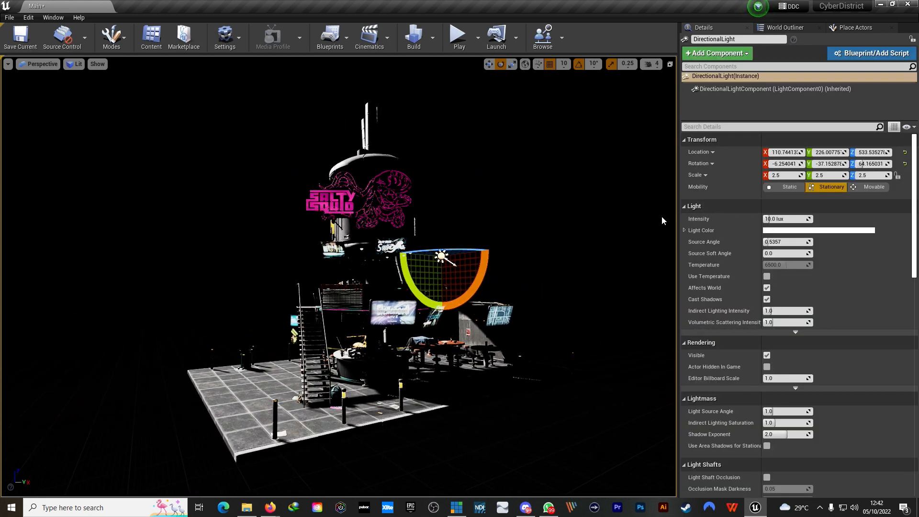
pyautogui.click(789, 220)
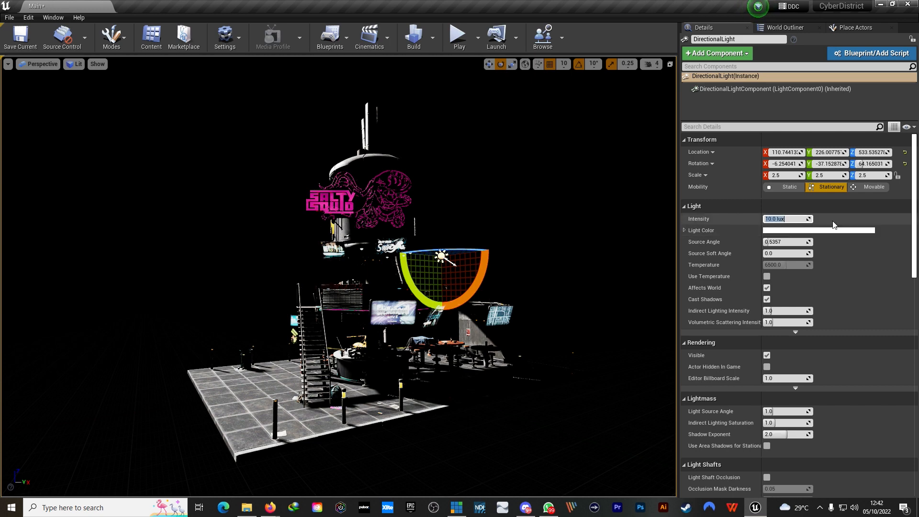
pyautogui.write('2')
pyautogui.press('Return')
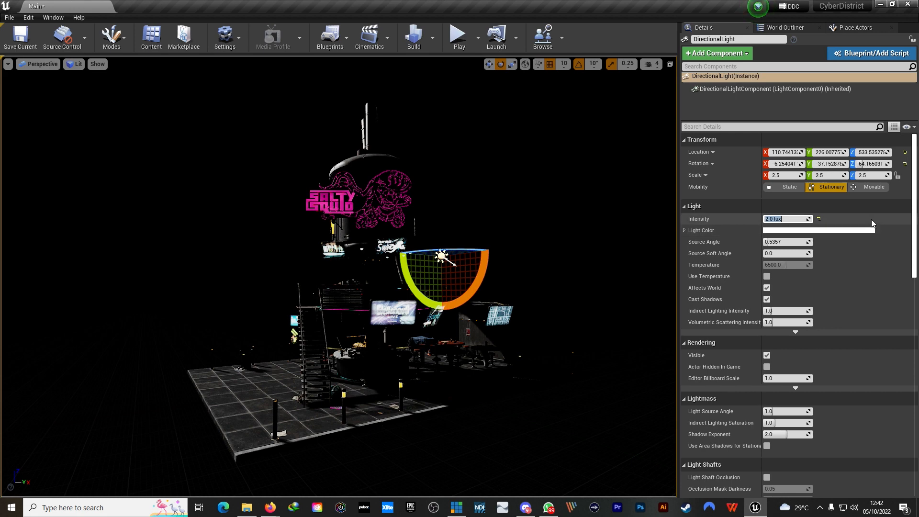
pyautogui.moveTo(421, 212); pyautogui.dragTo(428, 216, button='right')
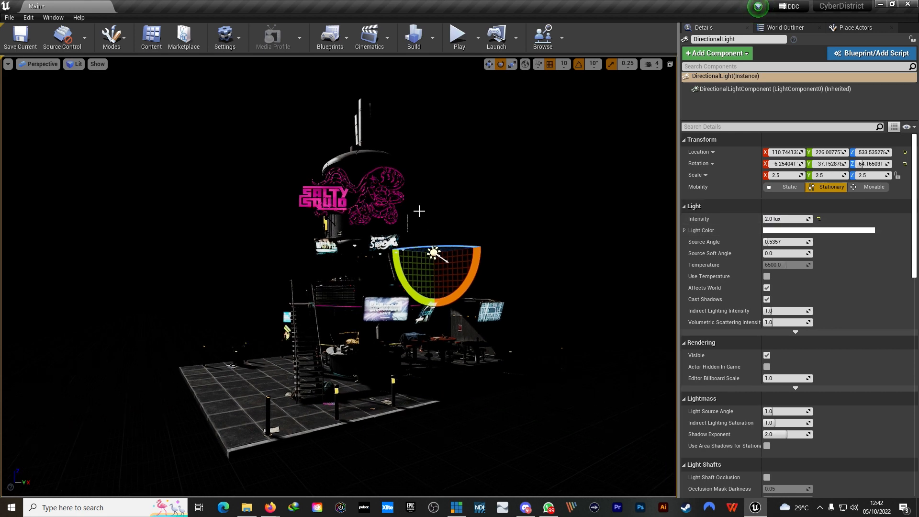
pyautogui.click(464, 396)
pyautogui.click(441, 447)
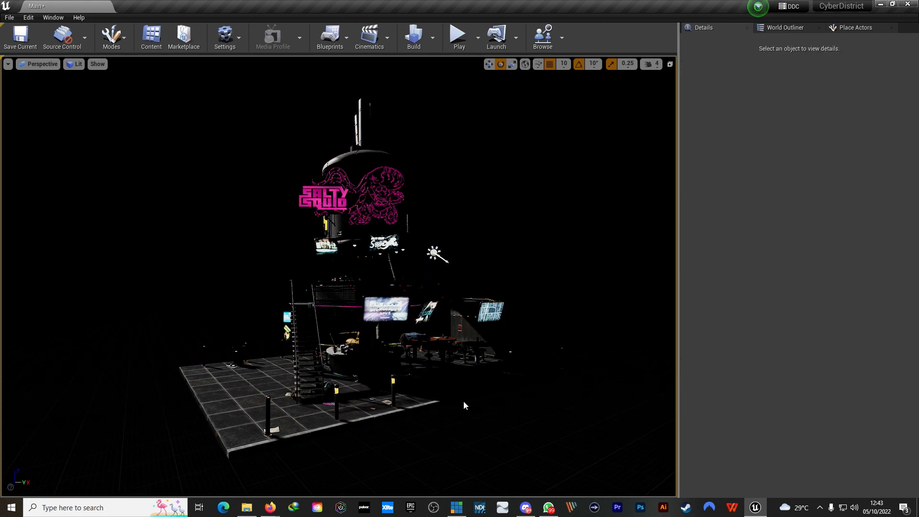
# Step: Look around the ground-floor seating area and its glowing screens under the dimmed light
pyautogui.moveTo(335, 210); pyautogui.dragTo(451, 203, button='right')
pyautogui.press('w')
pyautogui.press('s')
pyautogui.press('w')
pyautogui.press('w')
pyautogui.press('e')
pyautogui.press('w')
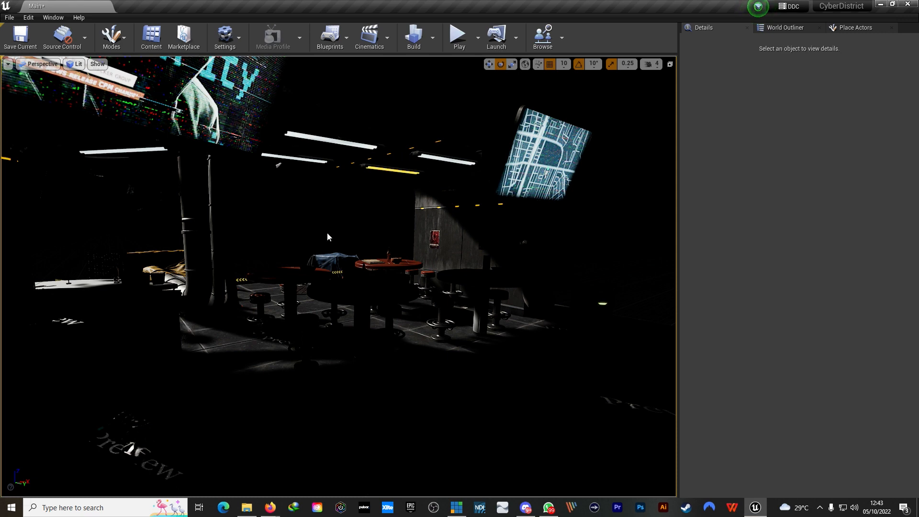
pyautogui.moveTo(304, 218); pyautogui.dragTo(300, 283, button='right')
pyautogui.press('w')
pyautogui.press('s')
pyautogui.press('w')
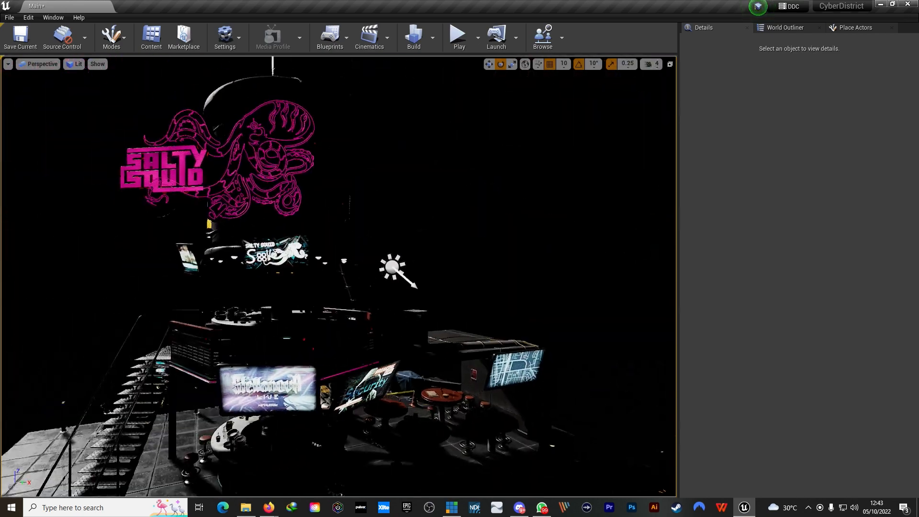
# Step: Place a point light at the pink Salty Squid sign on the upper part of the building
pyautogui.moveTo(306, 240); pyautogui.dragTo(335, 207, button='right')
pyautogui.press('w')
pyautogui.press('s')
pyautogui.press('s')
pyautogui.press('w')
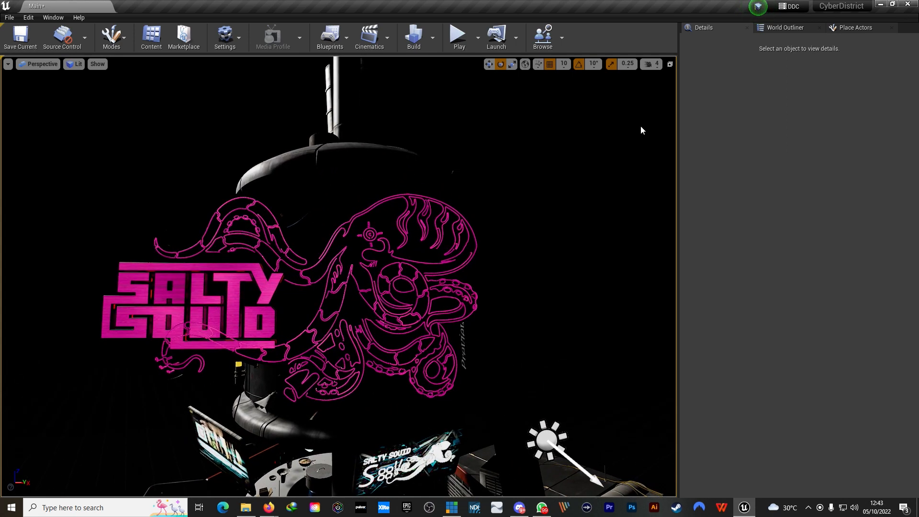
pyautogui.click(852, 27)
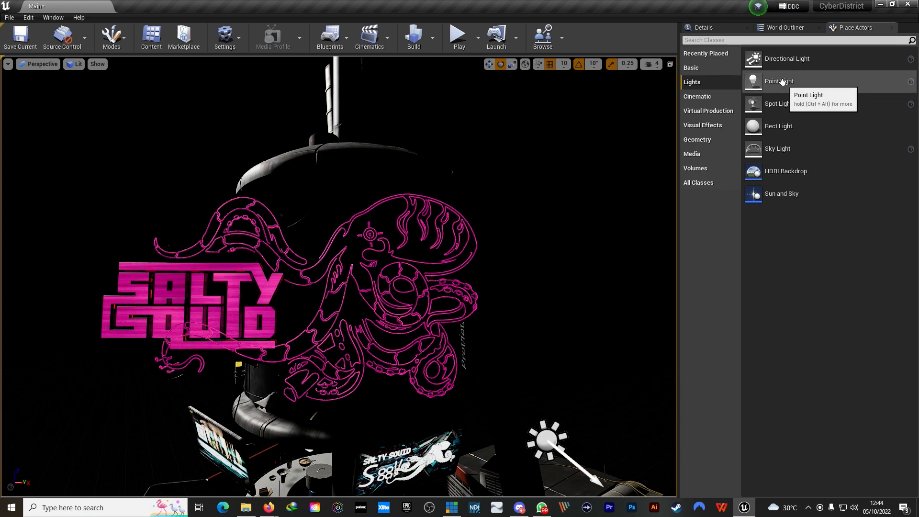
pyautogui.moveTo(775, 83); pyautogui.dragTo(291, 287)
pyautogui.moveTo(291, 287); pyautogui.dragTo(336, 299, button='right')
pyautogui.press('s')
pyautogui.press('a')
pyautogui.moveTo(427, 282)
pyautogui.mouseDown(button='right')
pyautogui.moveTo(383, 253)
pyautogui.moveTo(407, 306)
pyautogui.moveTo(427, 282)
pyautogui.mouseUp(button='right')
pyautogui.press('d')
pyautogui.press('s')
# Step: Rotate the point light 30 degrees about Z and move it in front of the sign, to about -325, 262.58, 740
pyautogui.click(525, 63)
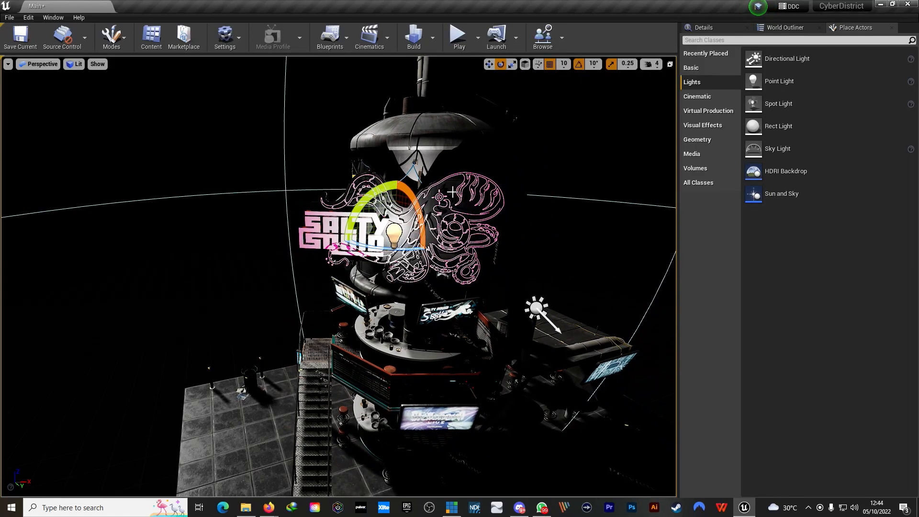
pyautogui.moveTo(415, 249); pyautogui.dragTo(450, 238)
pyautogui.press('w')
pyautogui.press('a')
pyautogui.moveTo(361, 201); pyautogui.dragTo(450, 177, button='right')
pyautogui.press('w')
pyautogui.moveTo(311, 225); pyautogui.dragTo(308, 224, button='right')
pyautogui.moveTo(309, 224); pyautogui.dragTo(374, 235)
pyautogui.moveTo(438, 204); pyautogui.dragTo(369, 205, button='right')
pyautogui.press('d')
# Step: Change the point light's colour to magenta, sRGB hex FF00F6FF
pyautogui.click(717, 28)
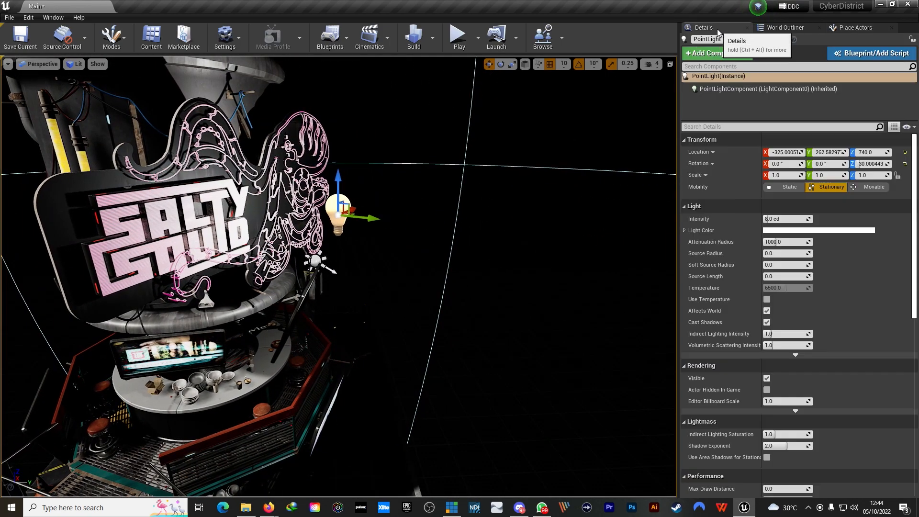
pyautogui.moveTo(460, 206); pyautogui.dragTo(366, 173, button='right')
pyautogui.press('d')
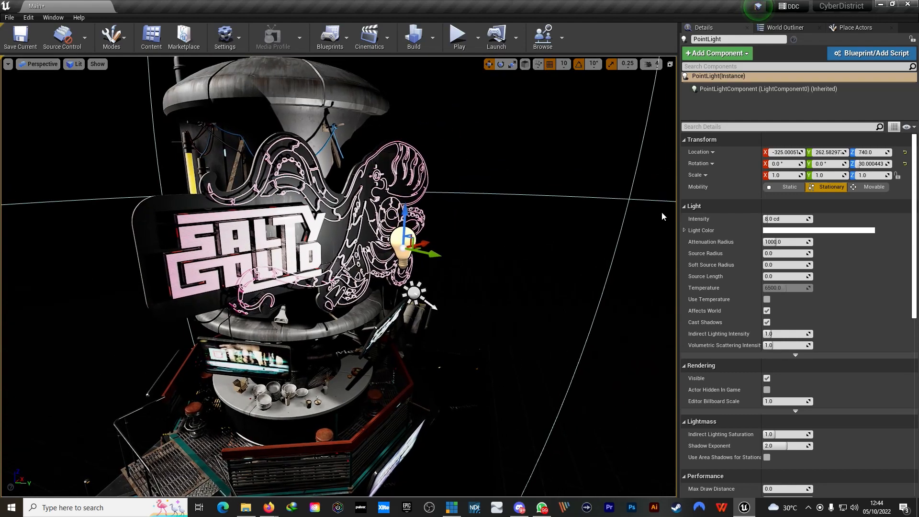
pyautogui.click(780, 233)
pyautogui.moveTo(646, 280)
pyautogui.mouseDown()
pyautogui.moveTo(644, 289)
pyautogui.moveTo(656, 272)
pyautogui.mouseUp()
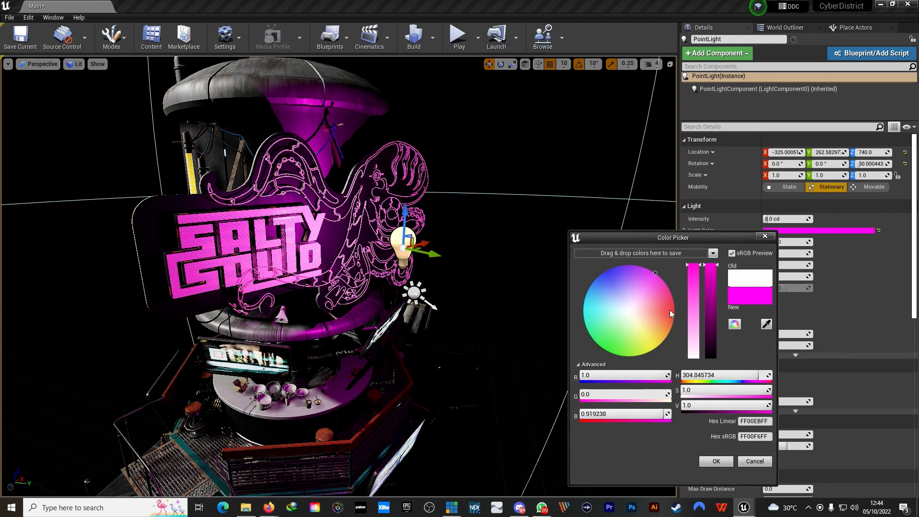
pyautogui.click(716, 461)
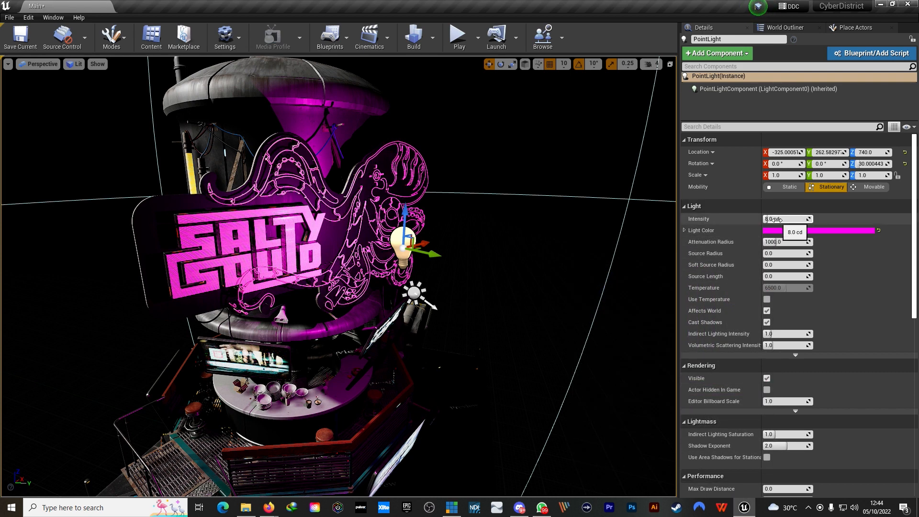
# Step: Set the point light's intensity to 3 cd
pyautogui.moveTo(775, 219)
pyautogui.mouseDown()
pyautogui.moveTo(751, 219)
pyautogui.moveTo(770, 219)
pyautogui.moveTo(761, 219)
pyautogui.mouseUp()
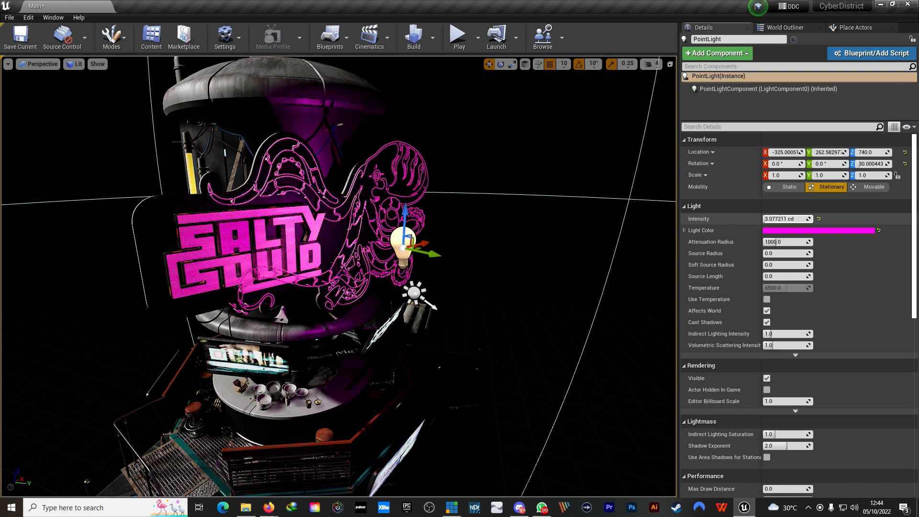
pyautogui.click(776, 219)
pyautogui.write('3')
pyautogui.press('Return')
pyautogui.click(895, 223)
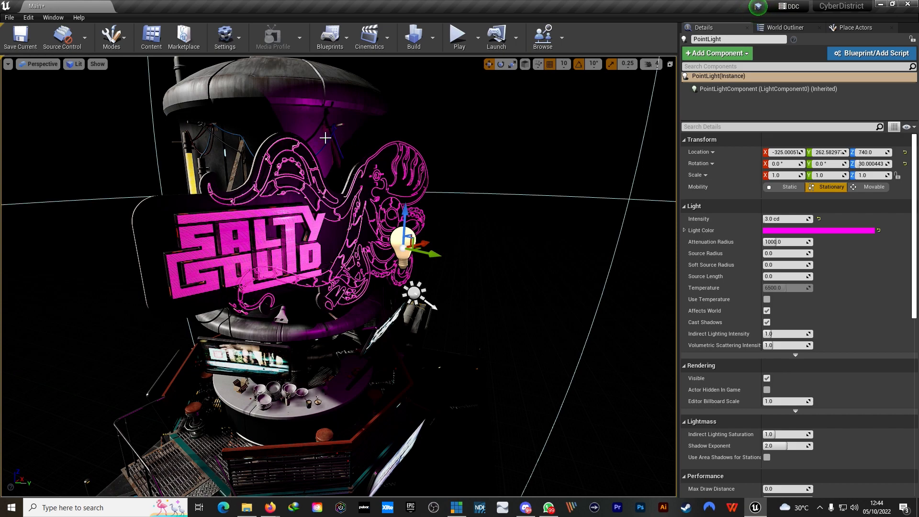
# Step: Check the magenta glow around the sign and set the point light's attenuation radius to 400
pyautogui.moveTo(326, 138); pyautogui.dragTo(182, 132, button='right')
pyautogui.press('d')
pyautogui.press('w')
pyautogui.press('s')
pyautogui.press('a')
pyautogui.press('w')
pyautogui.press('s')
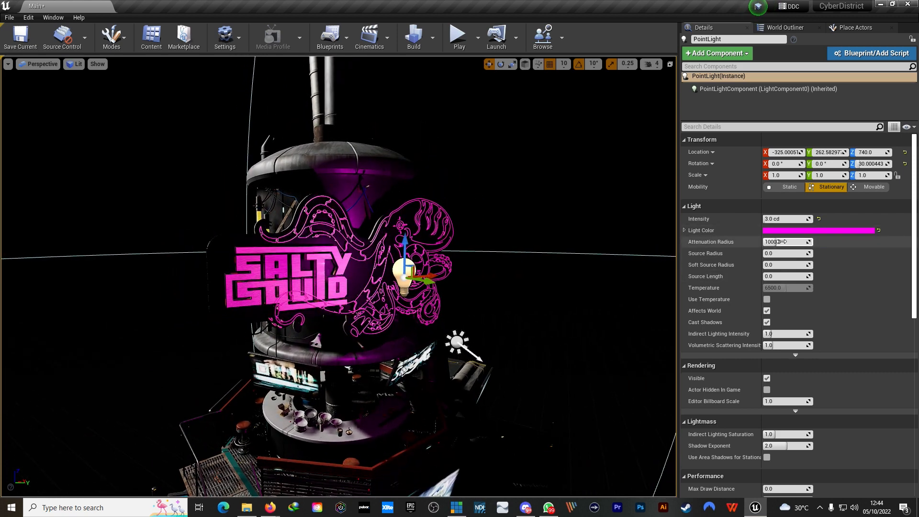
pyautogui.moveTo(780, 241); pyautogui.dragTo(768, 242)
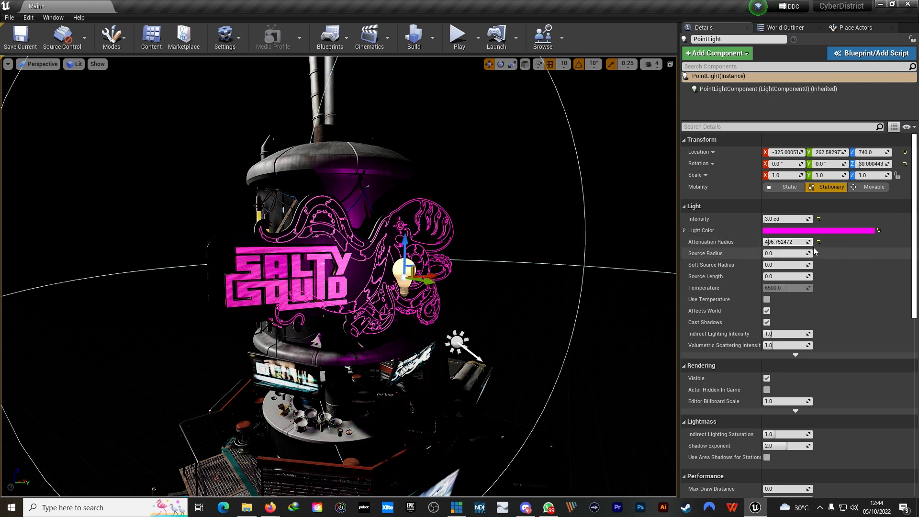
pyautogui.click(786, 243)
pyautogui.write('400')
pyautogui.press('Return')
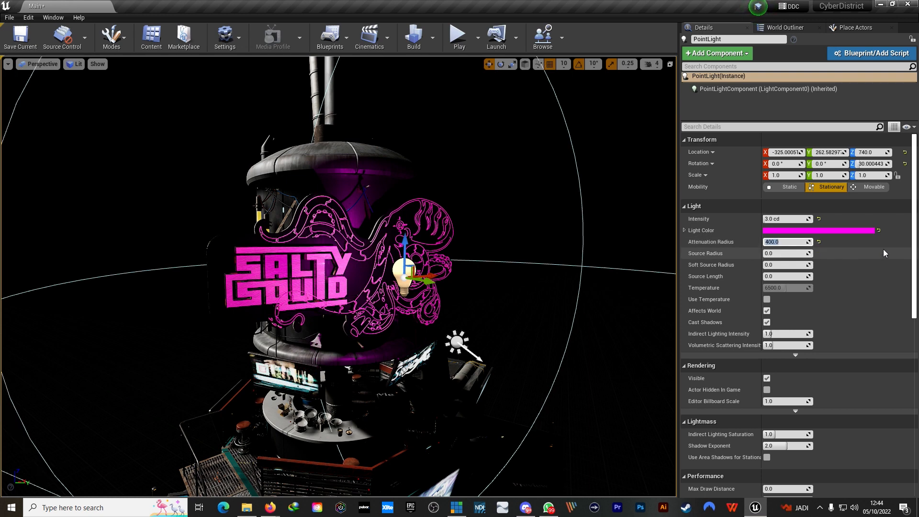
# Step: Move the point light away from the sign to about -360, 323.2, 740 and set its source radius to about 114.94
pyautogui.click(767, 252)
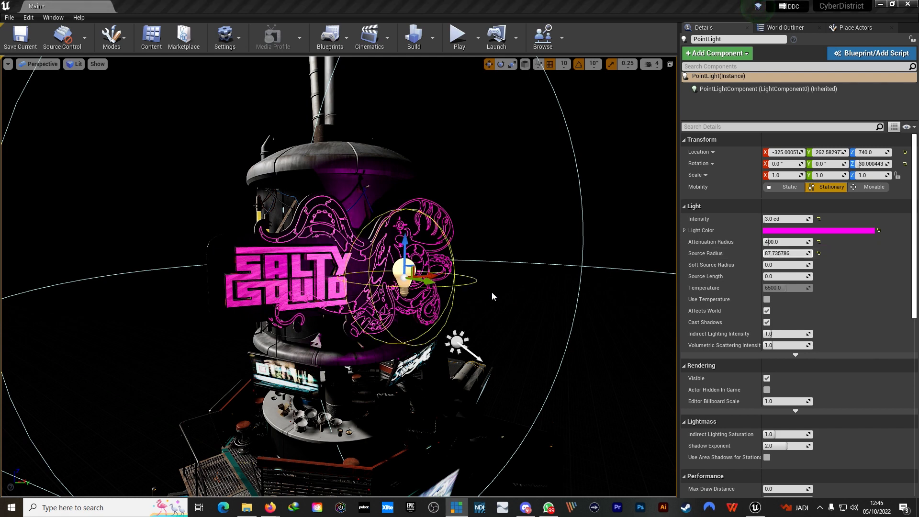
pyautogui.moveTo(426, 280); pyautogui.dragTo(476, 314)
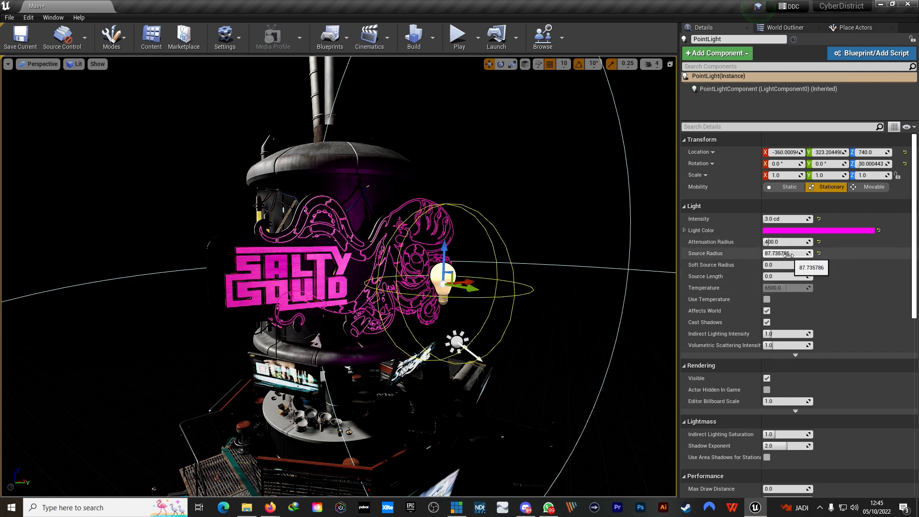
pyautogui.moveTo(785, 254); pyautogui.dragTo(772, 253)
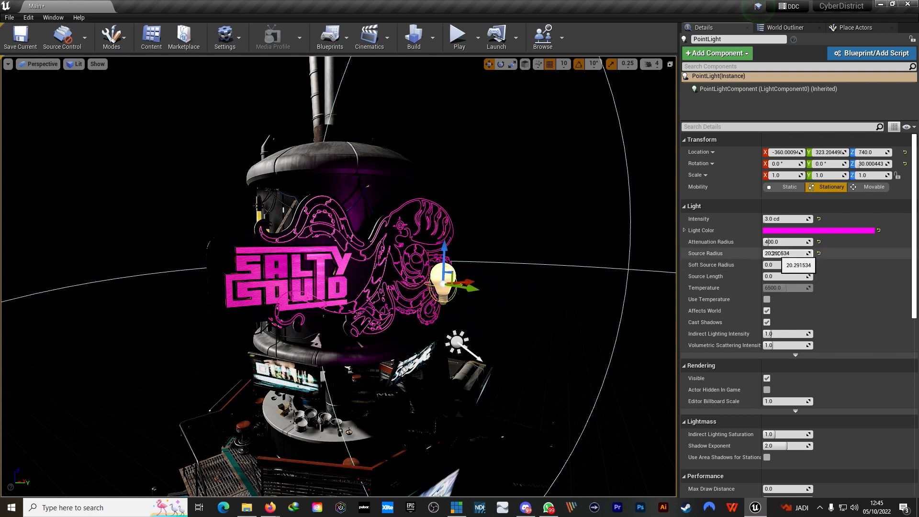
pyautogui.moveTo(787, 253); pyautogui.dragTo(818, 253)
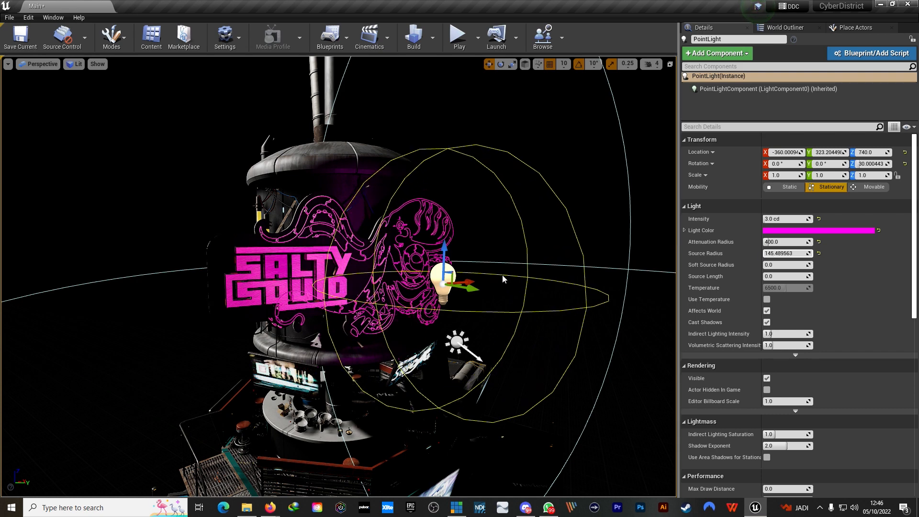
pyautogui.moveTo(469, 236)
pyautogui.mouseDown(button='right')
pyautogui.moveTo(570, 236)
pyautogui.moveTo(464, 236)
pyautogui.moveTo(518, 236)
pyautogui.moveTo(461, 246)
pyautogui.mouseUp(button='right')
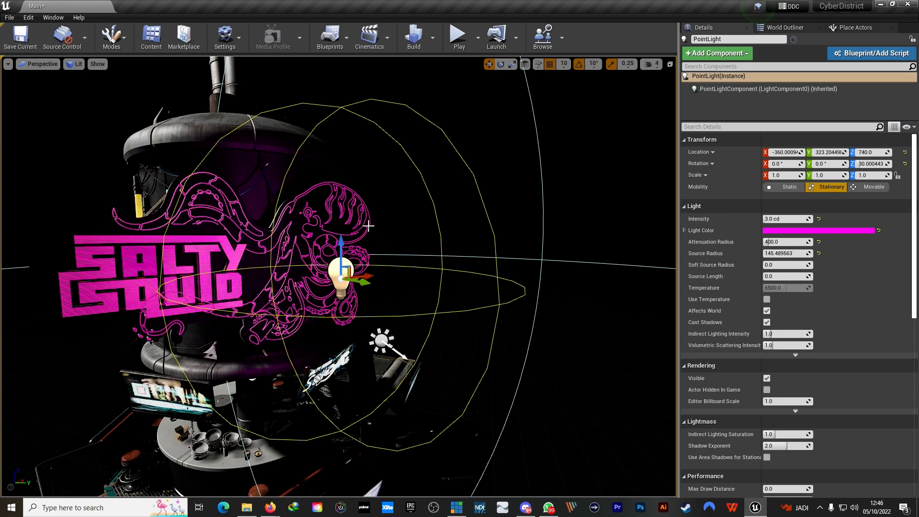
pyautogui.moveTo(368, 226); pyautogui.dragTo(245, 203, button='right')
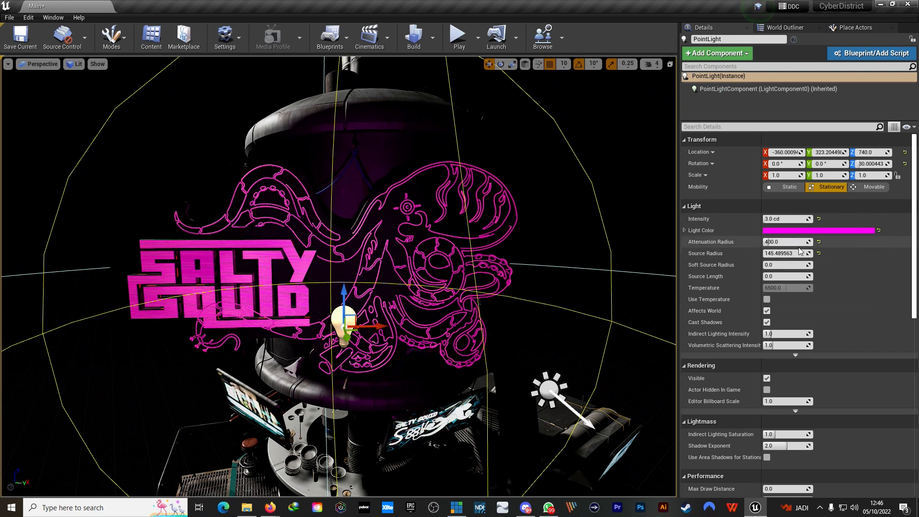
pyautogui.moveTo(796, 254)
pyautogui.mouseDown()
pyautogui.moveTo(765, 254)
pyautogui.moveTo(788, 254)
pyautogui.mouseUp()
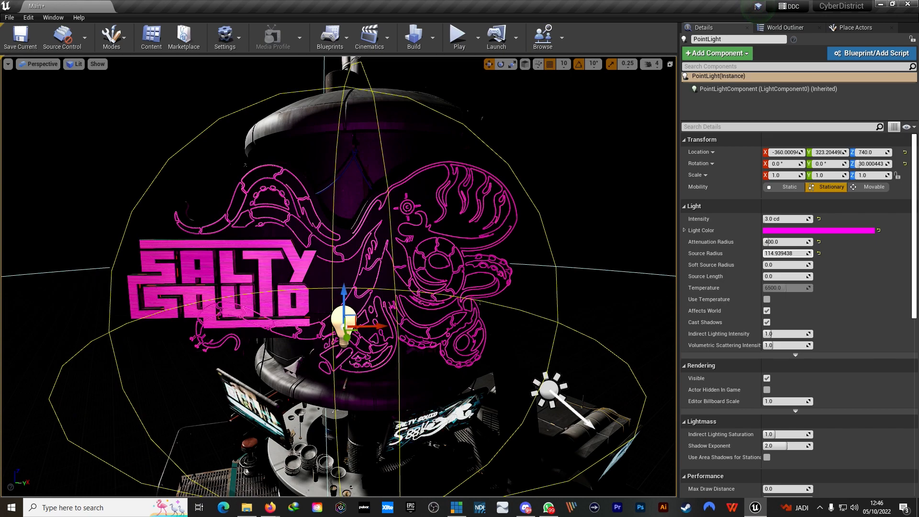
# Step: Set the point light's source length to about 140.95
pyautogui.moveTo(484, 269)
pyautogui.mouseDown(button='right')
pyautogui.moveTo(472, 268)
pyautogui.moveTo(637, 268)
pyautogui.moveTo(474, 268)
pyautogui.moveTo(483, 268)
pyautogui.mouseUp(button='right')
pyautogui.press('a')
pyautogui.press('d')
pyautogui.press('d')
pyautogui.press('s')
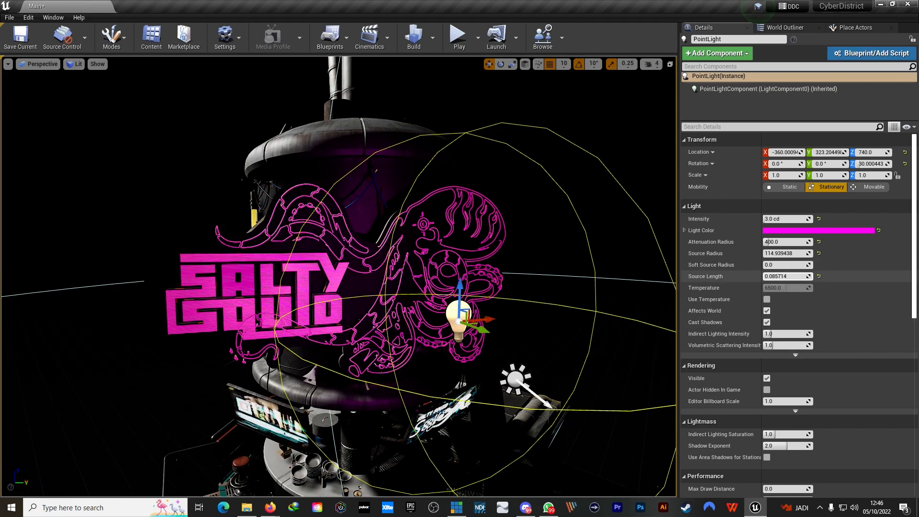
pyautogui.moveTo(785, 277); pyautogui.dragTo(852, 277)
# Step: Rotate the point light by -90 degrees so its elongated source lies horizontally along the sign
pyautogui.press('f')
pyautogui.press('e')
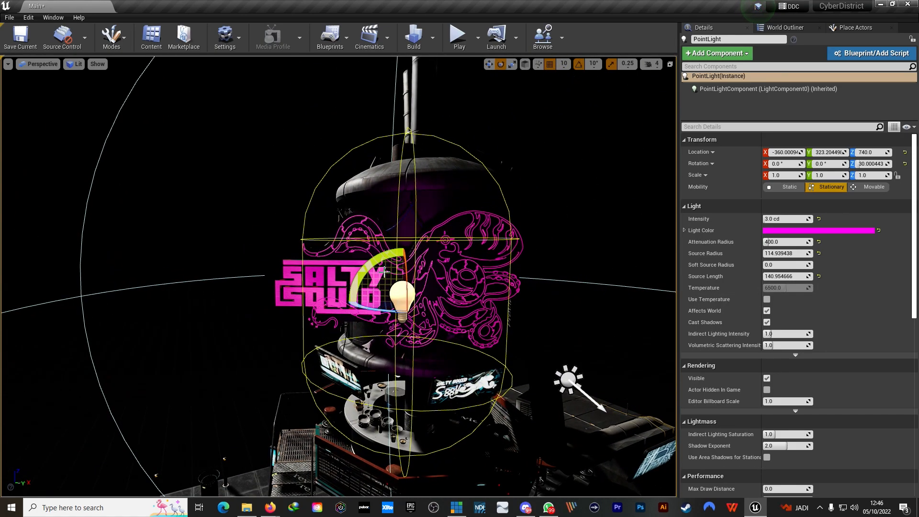
pyautogui.moveTo(460, 303); pyautogui.dragTo(403, 357)
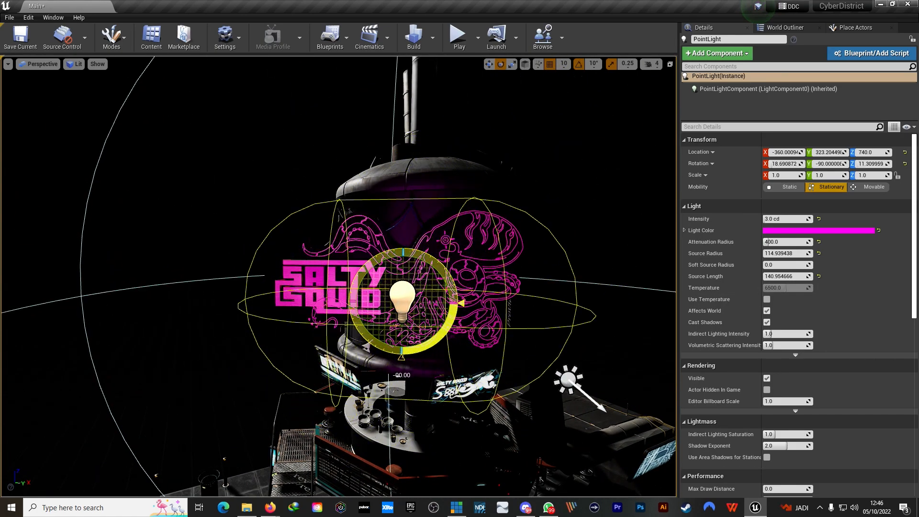
pyautogui.keyDown('alt'); pyautogui.moveTo(460, 303); pyautogui.dragTo(656, 257); pyautogui.keyUp('alt')
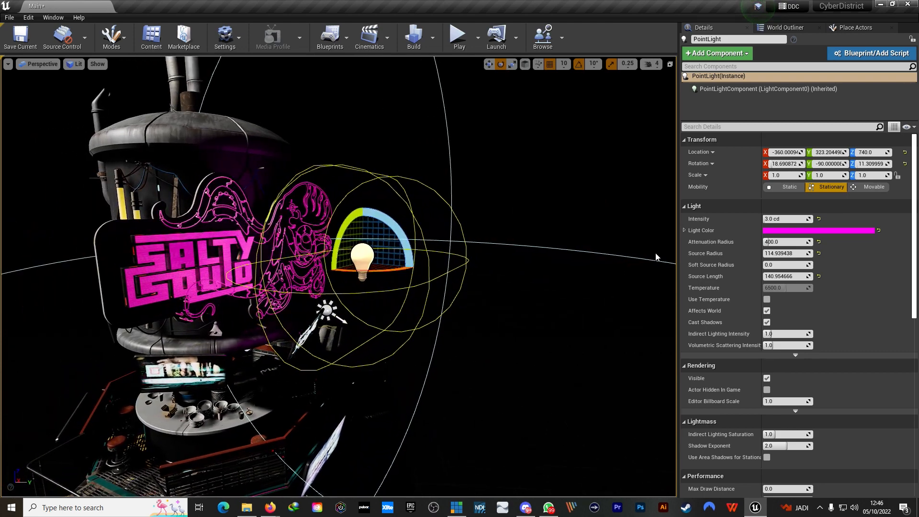
# Step: Move the point light in close to the sign, to about -270, 167.3, 740
pyautogui.moveTo(390, 265); pyautogui.dragTo(158, 299)
pyautogui.moveTo(421, 293)
pyautogui.mouseDown(button='right')
pyautogui.moveTo(403, 283)
pyautogui.moveTo(431, 287)
pyautogui.moveTo(393, 302)
pyautogui.moveTo(422, 293)
pyautogui.mouseUp(button='right')
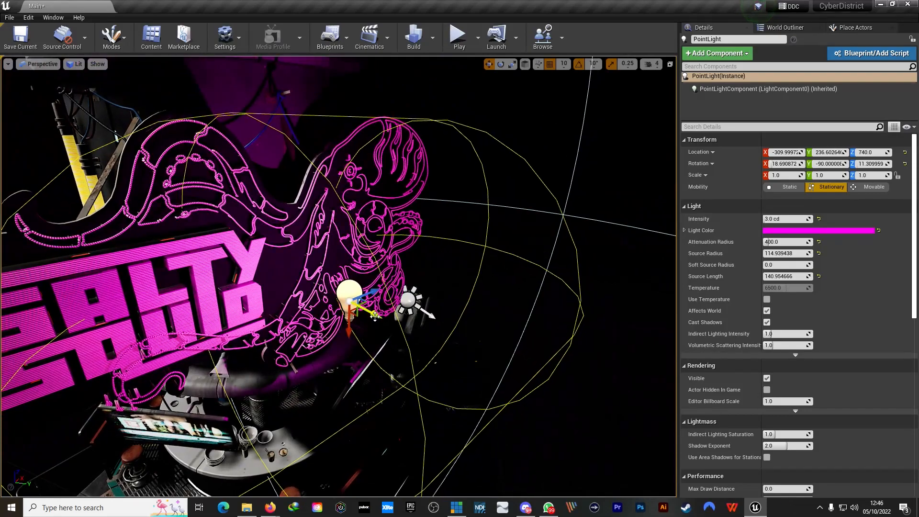
pyautogui.moveTo(371, 314); pyautogui.dragTo(305, 280)
pyautogui.moveTo(393, 187); pyautogui.dragTo(431, 192, button='right')
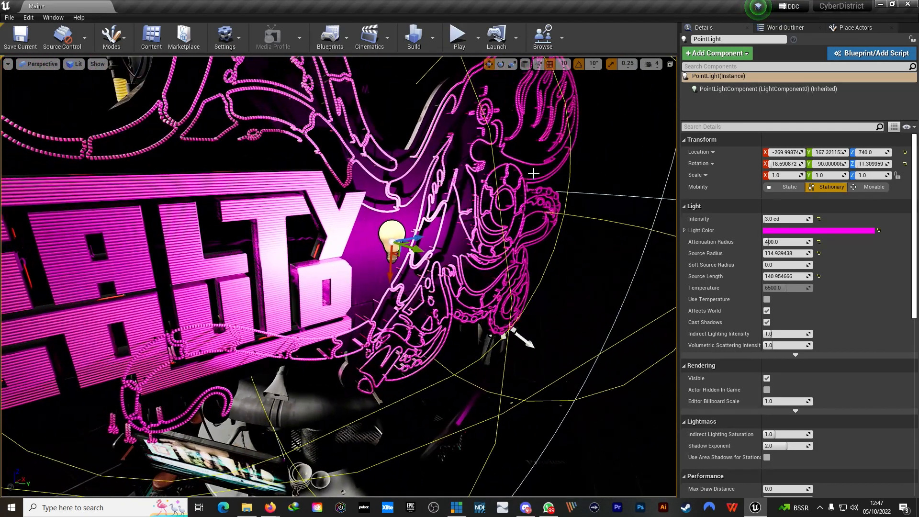
# Step: Find the point light's specular setting and set its Specular Scale to 0
pyautogui.click(740, 127)
pyautogui.write('specu')
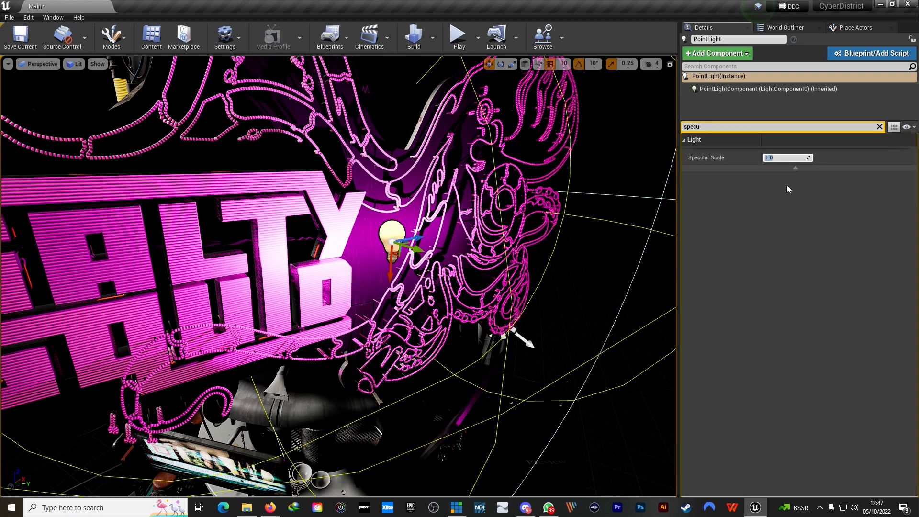
pyautogui.press('Return')
pyautogui.press('s')
pyautogui.moveTo(477, 171); pyautogui.dragTo(489, 176, button='right')
pyautogui.moveTo(382, 232); pyautogui.dragTo(361, 250, button='right')
pyautogui.press('s')
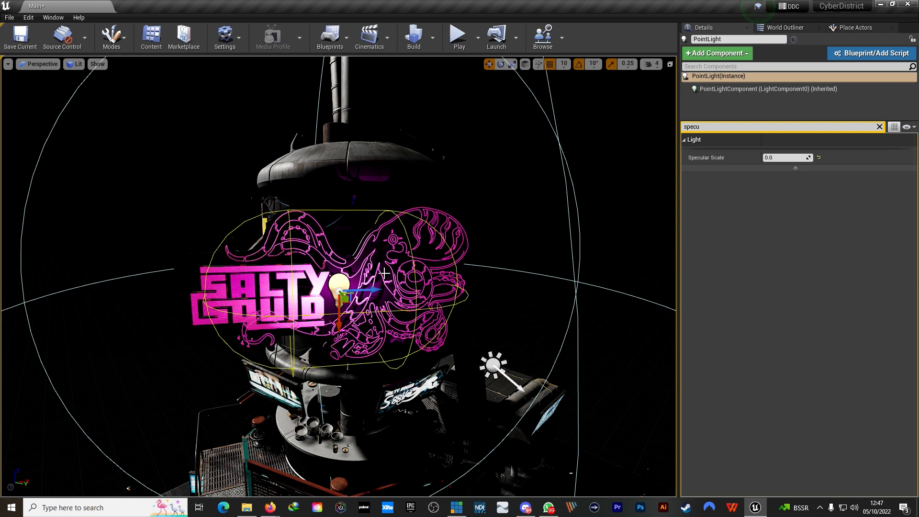
# Step: Move the point light outward to about -305, 227.9, 740 and set its intensity to 4 cd
pyautogui.moveTo(384, 272); pyautogui.dragTo(397, 286, button='right')
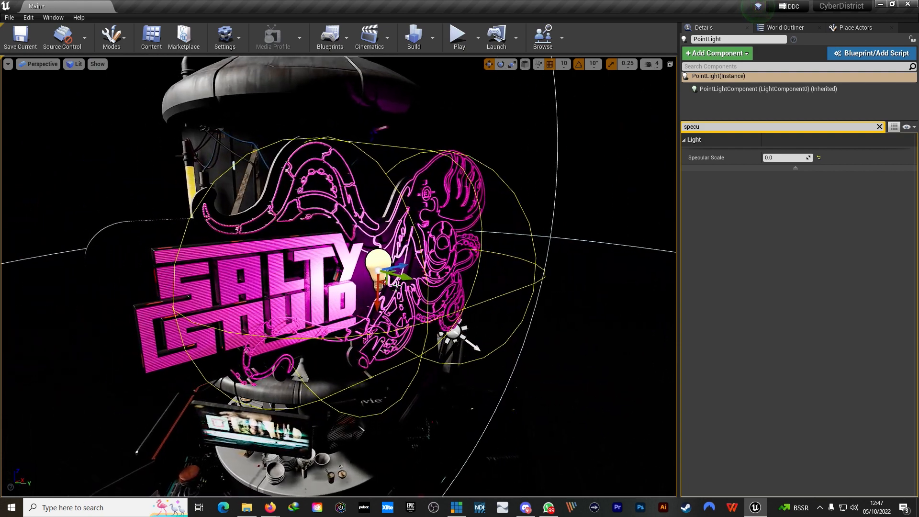
pyautogui.moveTo(404, 280); pyautogui.dragTo(475, 332)
pyautogui.moveTo(475, 331); pyautogui.dragTo(537, 320, button='right')
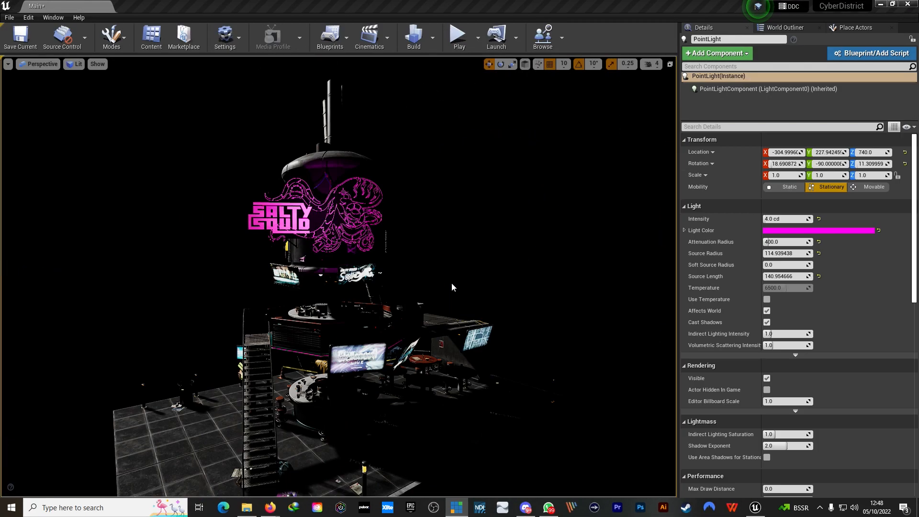
# Step: Place a rect light in the dining area beneath the ceiling tube lights
pyautogui.moveTo(338, 277)
pyautogui.mouseDown(button='right')
pyautogui.moveTo(311, 258)
pyautogui.moveTo(311, 242)
pyautogui.moveTo(359, 235)
pyautogui.moveTo(288, 215)
pyautogui.moveTo(306, 254)
pyautogui.moveTo(304, 225)
pyautogui.moveTo(283, 235)
pyautogui.moveTo(344, 258)
pyautogui.moveTo(301, 259)
pyautogui.moveTo(306, 216)
pyautogui.moveTo(448, 283)
pyautogui.moveTo(157, 243)
pyautogui.moveTo(216, 179)
pyautogui.moveTo(348, 295)
pyautogui.moveTo(326, 282)
pyautogui.moveTo(335, 293)
pyautogui.moveTo(407, 278)
pyautogui.moveTo(364, 283)
pyautogui.moveTo(354, 268)
pyautogui.moveTo(336, 283)
pyautogui.mouseUp(button='right')
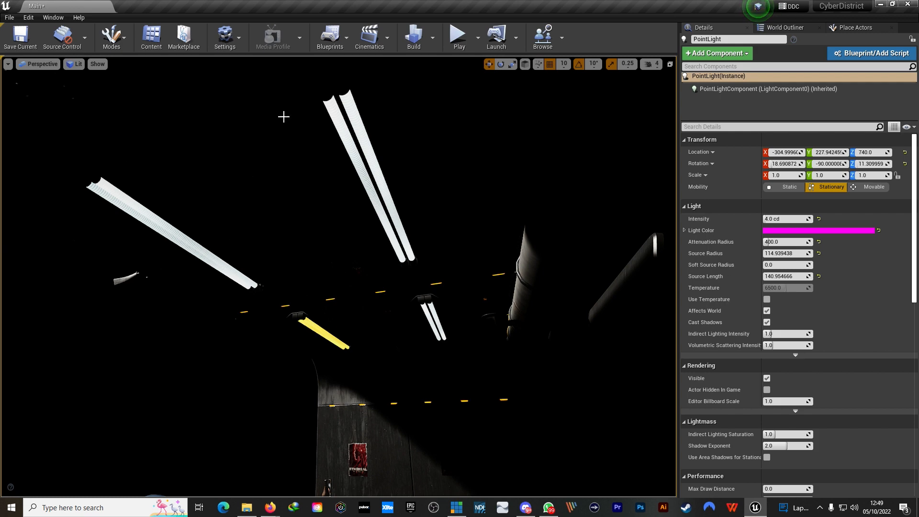
pyautogui.moveTo(383, 279); pyautogui.dragTo(363, 290, button='right')
pyautogui.press('w')
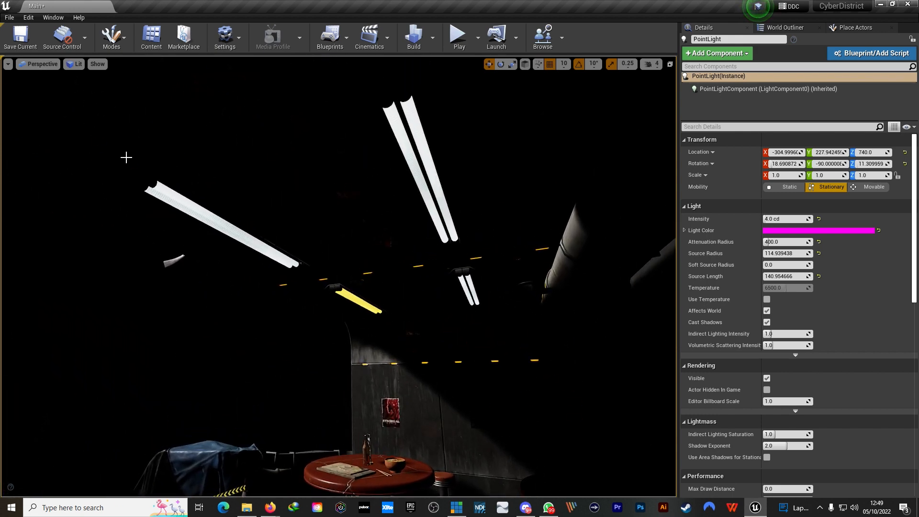
pyautogui.press('s')
pyautogui.moveTo(446, 240); pyautogui.dragTo(430, 312, button='right')
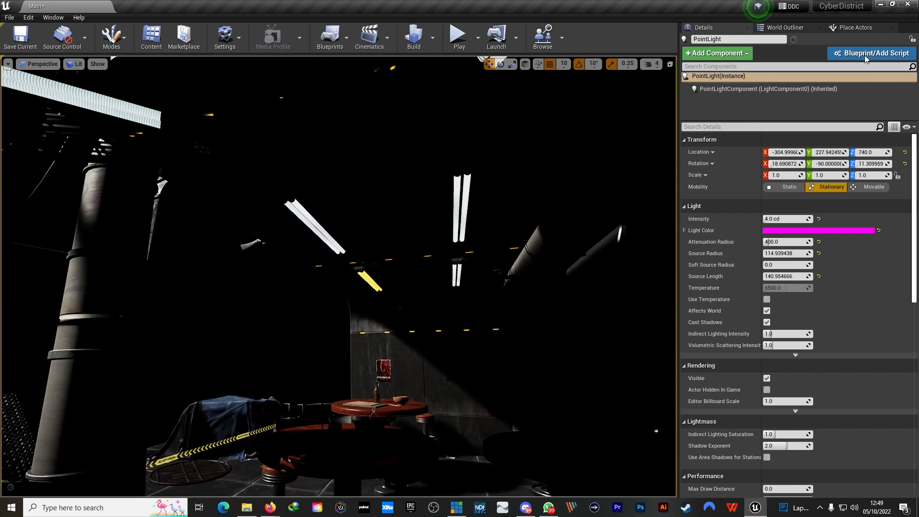
pyautogui.click(856, 28)
pyautogui.moveTo(814, 128); pyautogui.dragTo(386, 470)
pyautogui.press('d')
pyautogui.moveTo(441, 406); pyautogui.dragTo(431, 404, button='right')
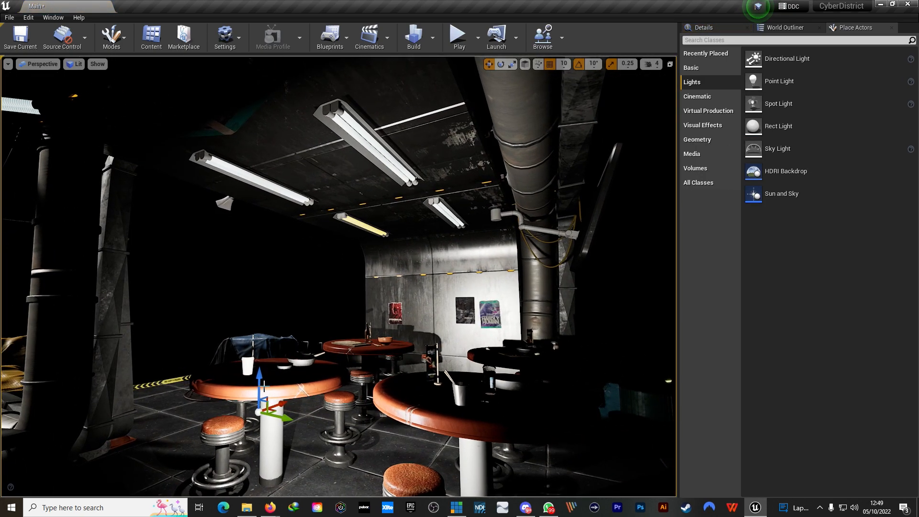
# Step: Raise the rect light above the table and pitch it to -90 degrees so it points straight down
pyautogui.moveTo(264, 386); pyautogui.dragTo(259, 276)
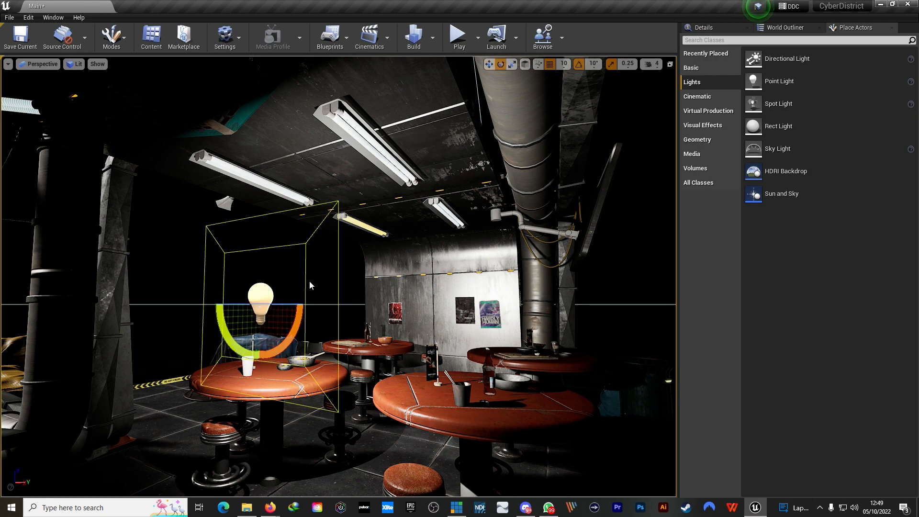
pyautogui.moveTo(219, 326); pyautogui.dragTo(327, 329)
pyautogui.press('w')
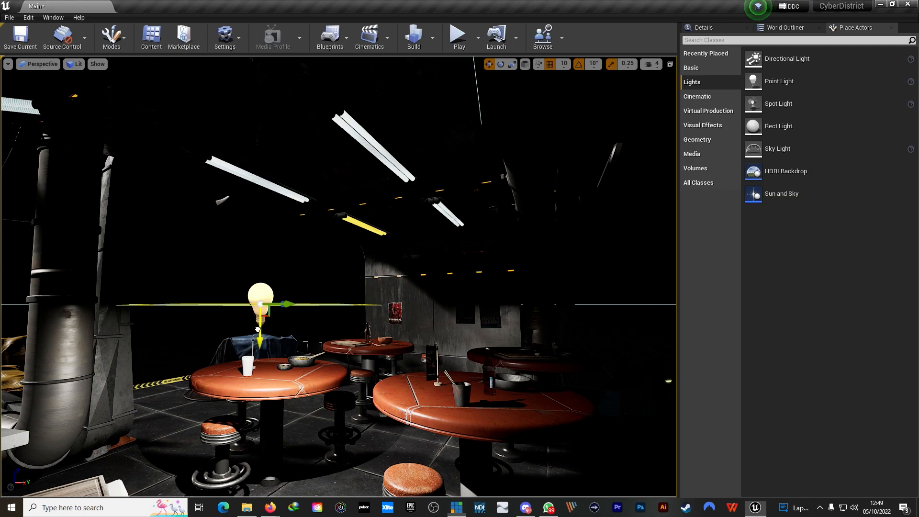
# Step: Move the rect light up to the ceiling between the tube lights, to about 320.5, -9.4, 290
pyautogui.moveTo(258, 329); pyautogui.dragTo(373, 221)
pyautogui.moveTo(373, 221); pyautogui.dragTo(431, 278, button='right')
pyautogui.moveTo(321, 203)
pyautogui.mouseDown(button='right')
pyautogui.moveTo(322, 287)
pyautogui.moveTo(322, 196)
pyautogui.mouseUp(button='right')
pyautogui.moveTo(322, 196); pyautogui.dragTo(322, 111)
pyautogui.moveTo(322, 111); pyautogui.dragTo(301, 72, button='right')
pyautogui.moveTo(413, 279); pyautogui.dragTo(407, 182, button='right')
pyautogui.moveTo(385, 265); pyautogui.dragTo(306, 258)
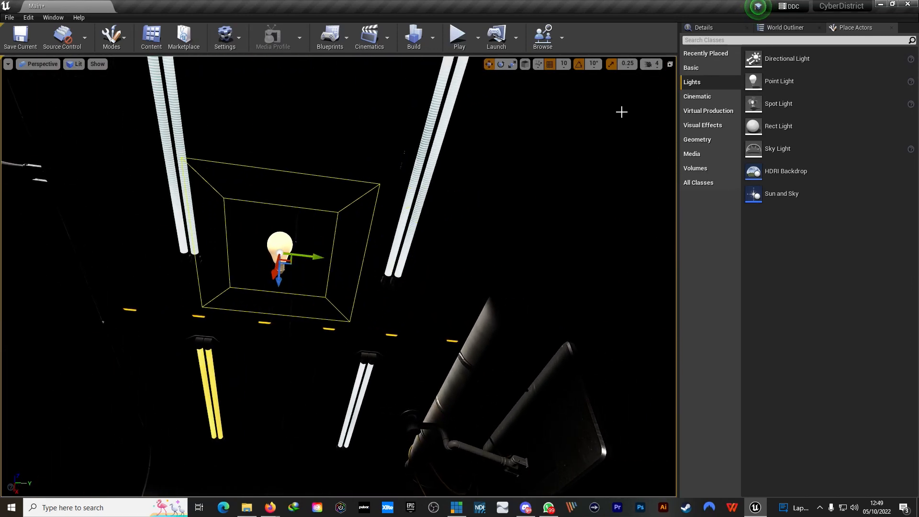
# Step: Set the rect light's source width to about 190.2 and height to about 410.2, and shift it to X about 380.5
pyautogui.click(736, 28)
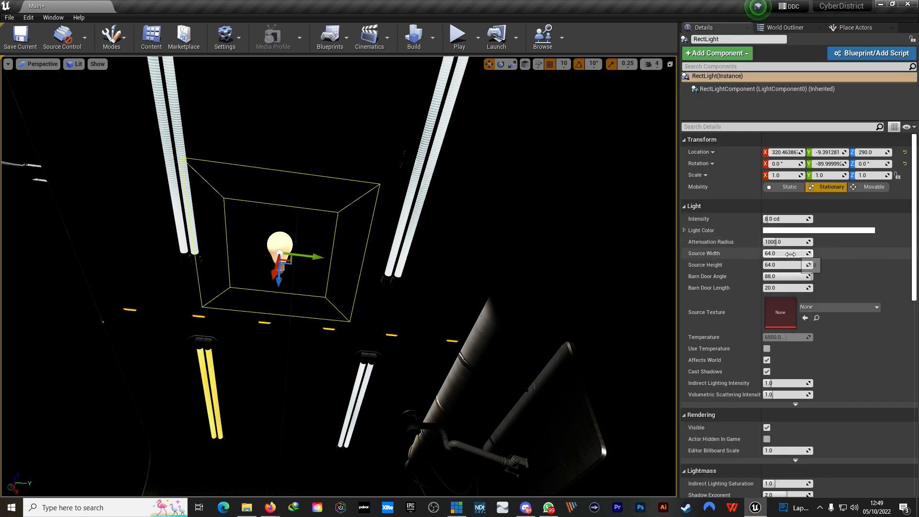
pyautogui.moveTo(786, 254); pyautogui.dragTo(819, 266)
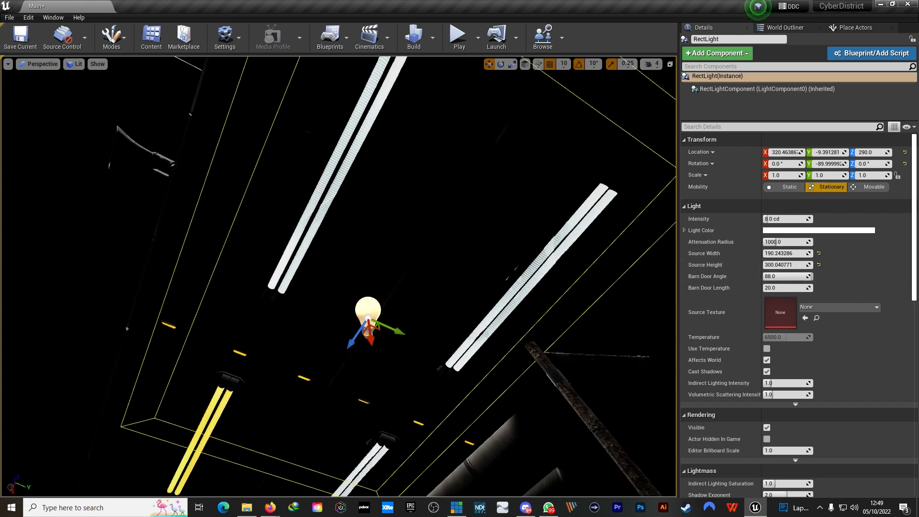
pyautogui.moveTo(369, 318); pyautogui.dragTo(320, 281, button='right')
pyautogui.moveTo(290, 280); pyautogui.dragTo(362, 283)
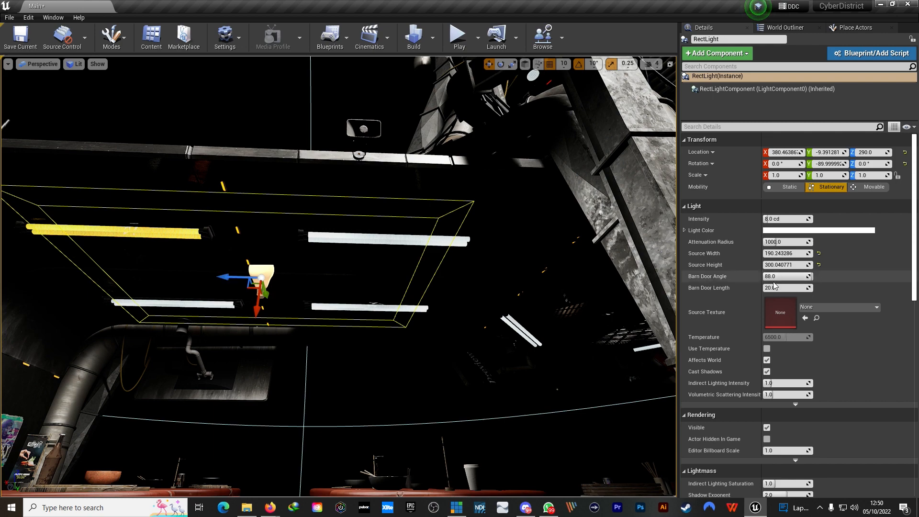
pyautogui.moveTo(788, 265); pyautogui.dragTo(790, 265)
pyautogui.moveTo(339, 276); pyautogui.dragTo(328, 245, button='right')
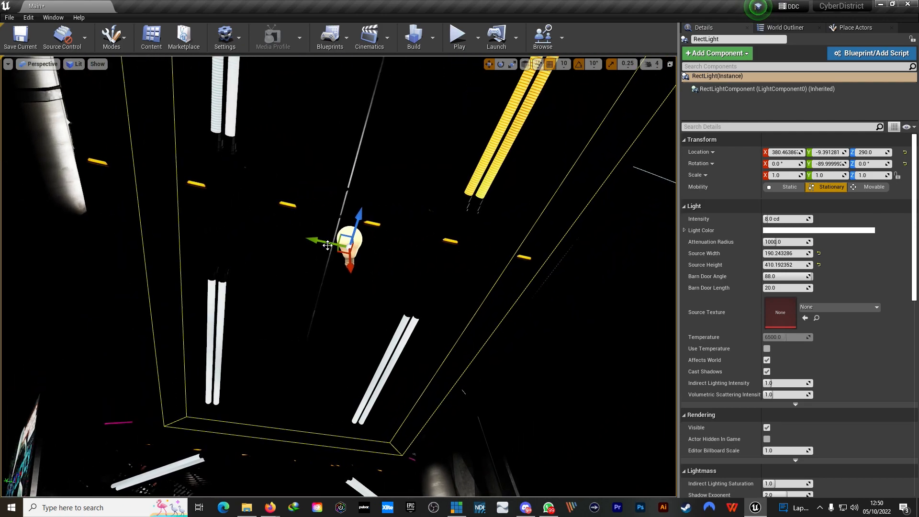
pyautogui.moveTo(320, 240); pyautogui.dragTo(317, 242)
# Step: Examine how the rect light falls on the dining area's tables, floor, back wall and ceiling
pyautogui.moveTo(387, 250); pyautogui.dragTo(476, 336, button='right')
pyautogui.press('s')
pyautogui.press('w')
pyautogui.press('w')
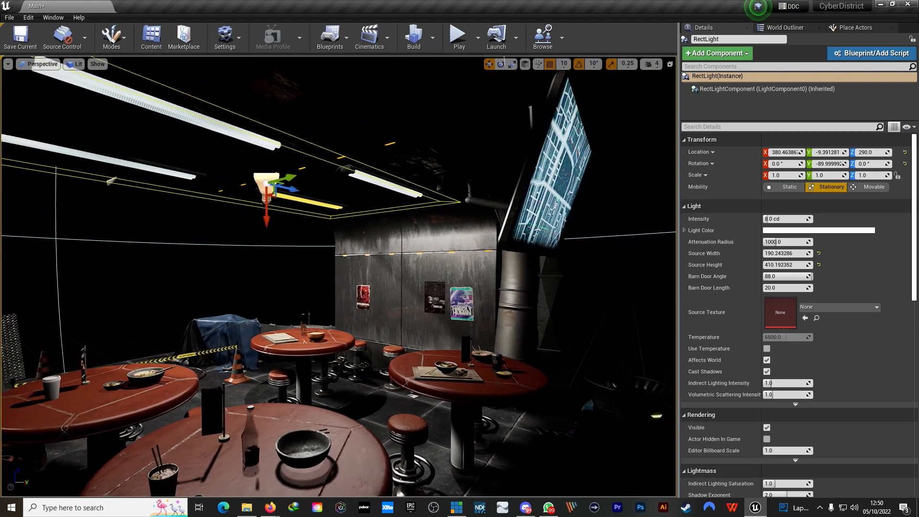
pyautogui.press('w')
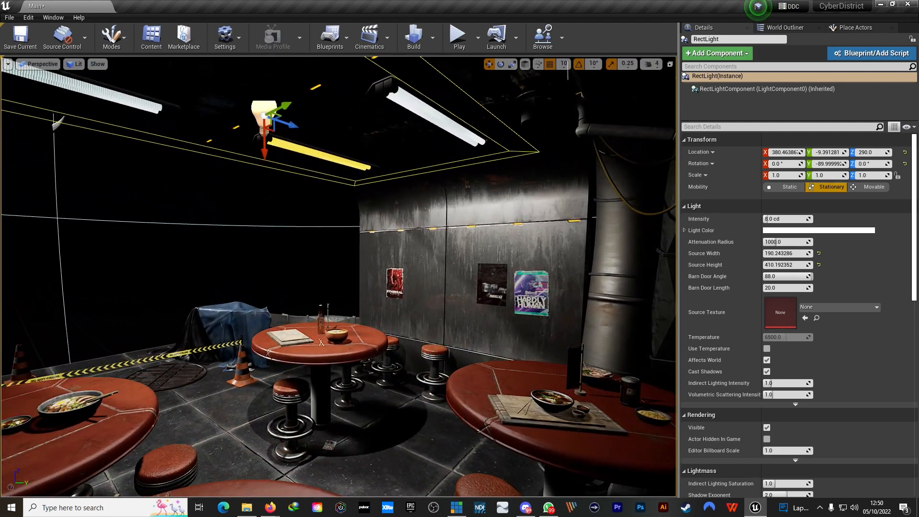
pyautogui.moveTo(397, 243); pyautogui.dragTo(367, 214, button='right')
pyautogui.scroll(4, 396, 243)
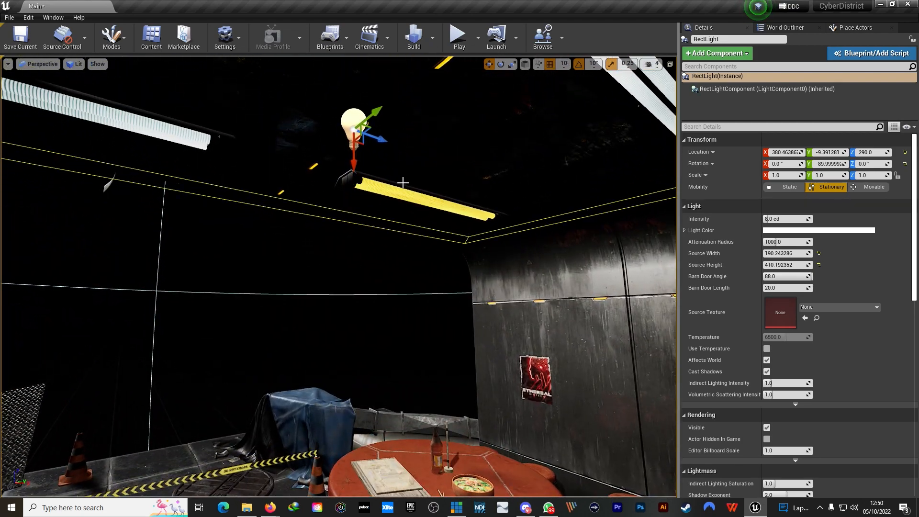
pyautogui.moveTo(419, 193); pyautogui.dragTo(426, 242, button='right')
pyautogui.press('s')
pyautogui.press('w')
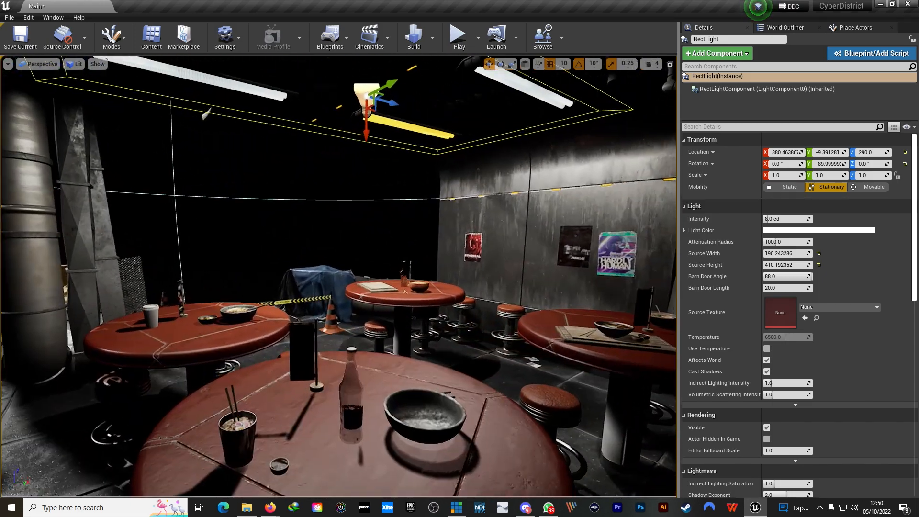
pyautogui.press('s')
pyautogui.moveTo(371, 398); pyautogui.dragTo(389, 400, button='right')
pyautogui.press('w')
pyautogui.press('s')
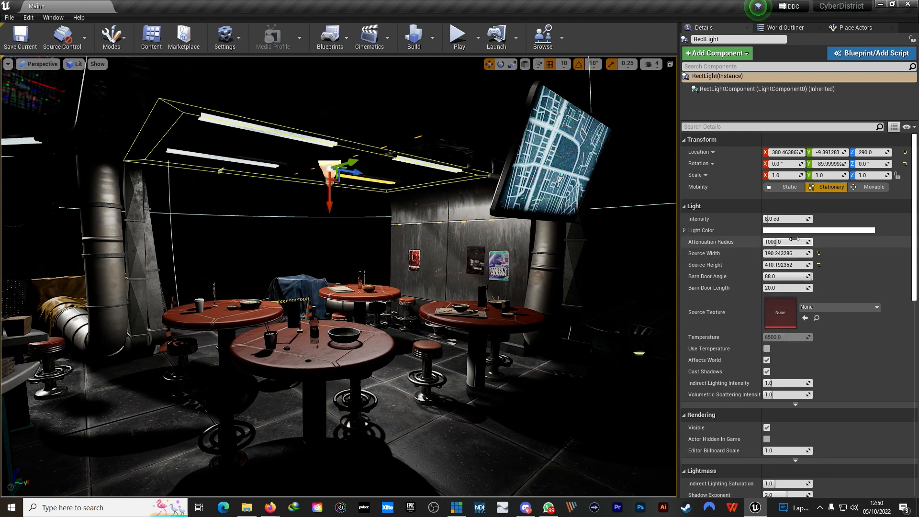
# Step: Set the rect light's intensity to 6 cd
pyautogui.moveTo(791, 220); pyautogui.dragTo(791, 219)
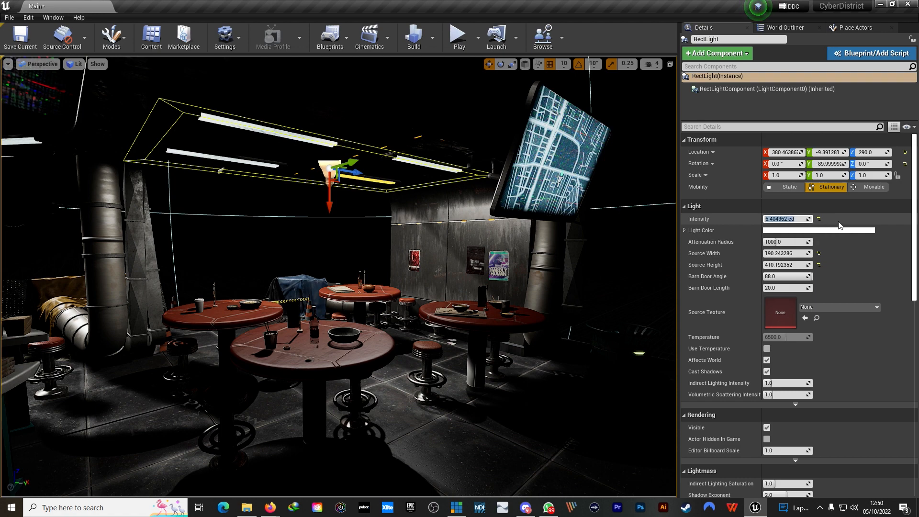
pyautogui.click(870, 224)
pyautogui.press('s')
pyautogui.moveTo(324, 263); pyautogui.dragTo(213, 268, button='right')
# Step: Hide the editor icons with game view and inspect the yellow bollard lights beside the outdoor stairs
pyautogui.press('g')
pyautogui.press('w')
pyautogui.press('w')
pyautogui.press('s')
pyautogui.press('d')
pyautogui.press('s')
pyautogui.press('a')
pyautogui.moveTo(381, 274)
pyautogui.mouseDown(button='right')
pyautogui.moveTo(405, 282)
pyautogui.moveTo(381, 273)
pyautogui.mouseUp(button='right')
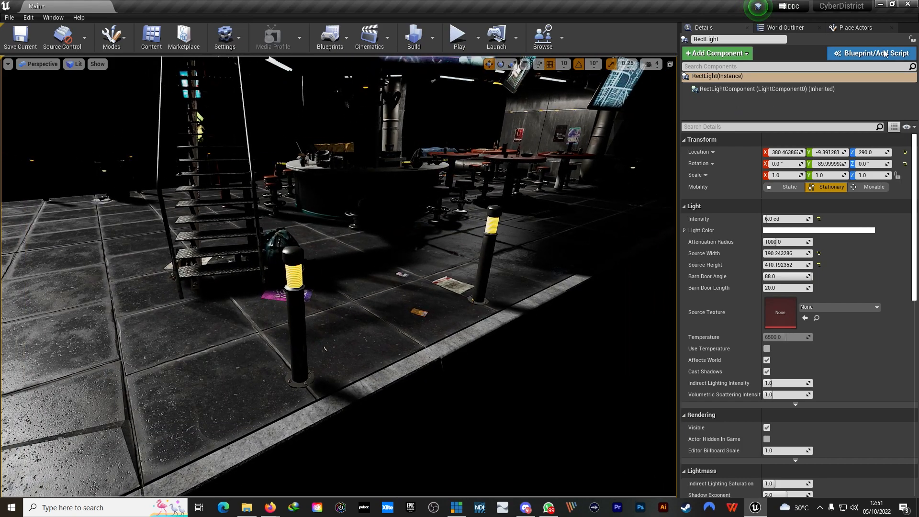
# Step: Examine the two yellow bollard lights and the paving around them beside the outdoor stairs
pyautogui.moveTo(191, 198)
pyautogui.mouseDown(button='right')
pyautogui.moveTo(168, 194)
pyautogui.moveTo(216, 198)
pyautogui.moveTo(191, 198)
pyautogui.mouseUp(button='right')
pyautogui.press('a')
pyautogui.press('d')
pyautogui.moveTo(359, 248)
pyautogui.mouseDown(button='right')
pyautogui.moveTo(383, 248)
pyautogui.moveTo(345, 283)
pyautogui.moveTo(359, 248)
pyautogui.mouseUp(button='right')
pyautogui.press('w')
pyautogui.press('s')
pyautogui.press('d')
pyautogui.moveTo(431, 240); pyautogui.dragTo(427, 268, button='right')
pyautogui.press('a')
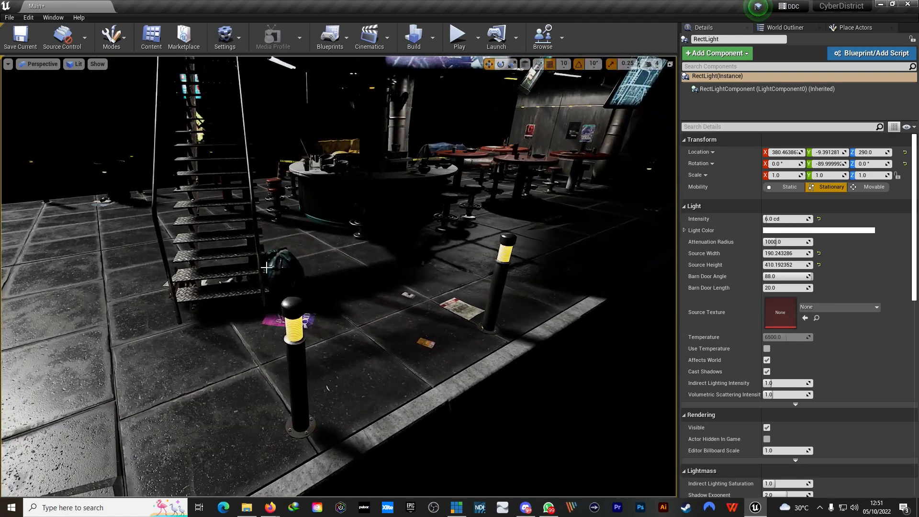
# Step: Place a new point light beside the bollards near the stairs and show the editor icons again
pyautogui.click(855, 27)
pyautogui.moveTo(778, 126); pyautogui.dragTo(298, 407)
pyautogui.press('a')
pyautogui.moveTo(298, 407); pyautogui.dragTo(438, 398, button='right')
pyautogui.moveTo(592, 273); pyautogui.dragTo(611, 175)
pyautogui.press('d')
pyautogui.moveTo(610, 174); pyautogui.dragTo(441, 206, button='right')
pyautogui.press('g')
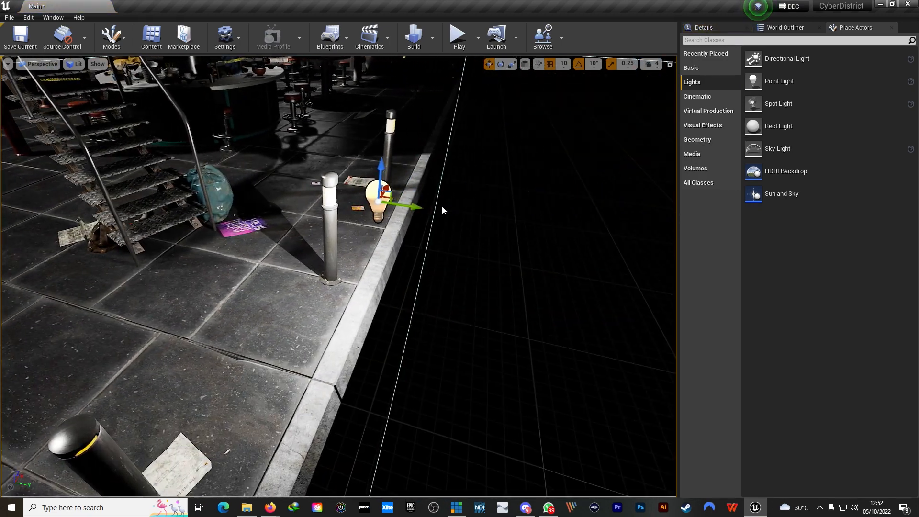
# Step: Set the position grid snap to 5 and move the point light into the lamp head of the bollard nearest the stairs
pyautogui.moveTo(401, 204); pyautogui.dragTo(342, 195)
pyautogui.moveTo(342, 194); pyautogui.dragTo(191, 158, button='right')
pyautogui.press('d')
pyautogui.press('s')
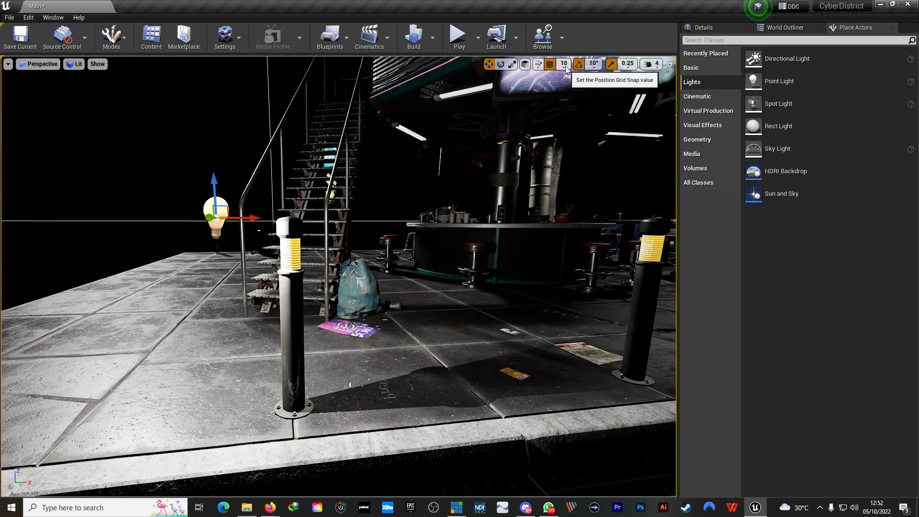
pyautogui.click(564, 63)
pyautogui.click(568, 91)
pyautogui.moveTo(248, 222); pyautogui.dragTo(319, 230)
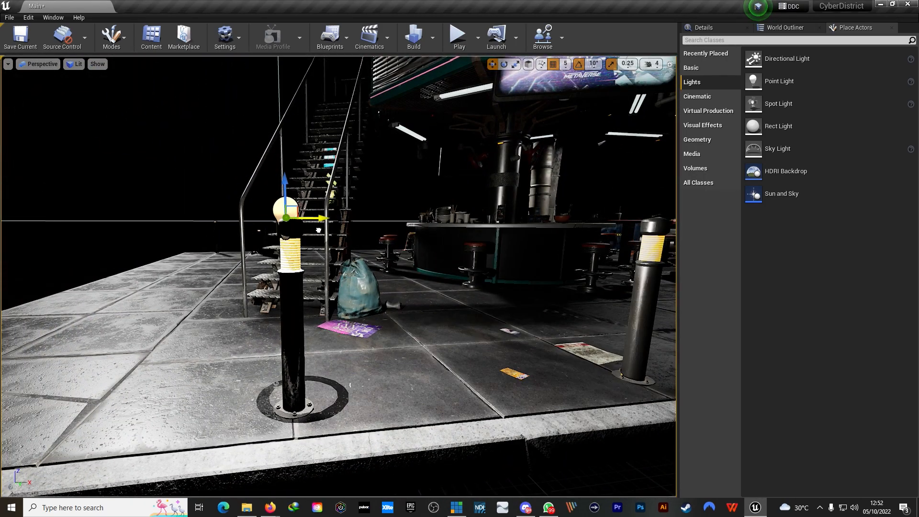
pyautogui.moveTo(282, 179); pyautogui.dragTo(284, 219)
pyautogui.click(283, 219)
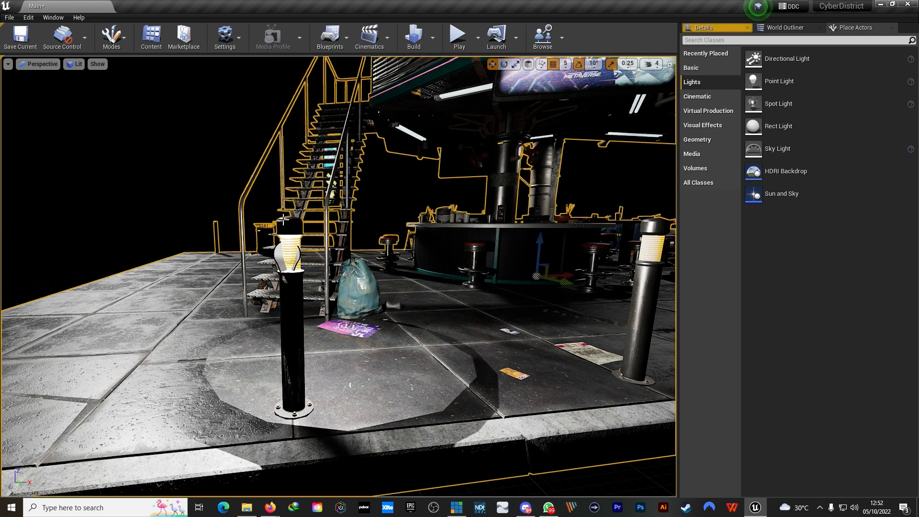
pyautogui.click(288, 257)
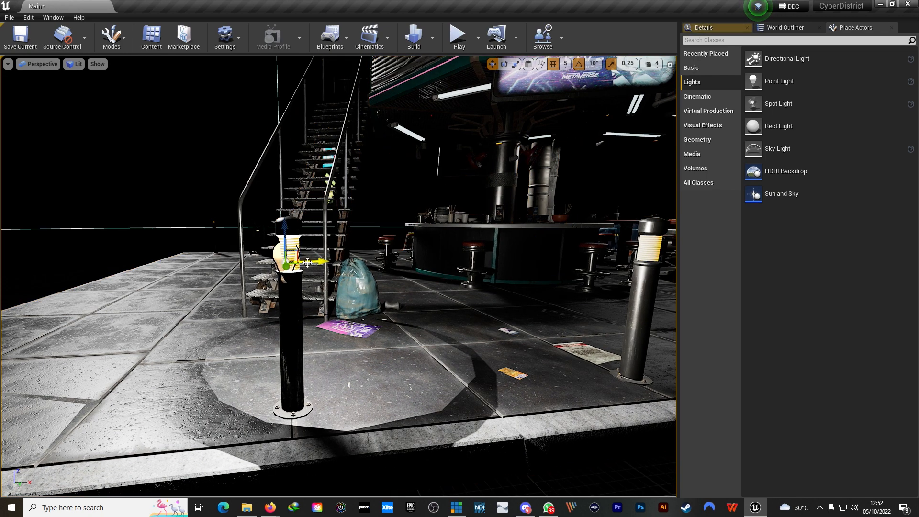
# Step: Set the position grid snap to 1 and fine-tune the point light inside the bollard lamp to about X -500.4, Y 435.7, Z 93
pyautogui.moveTo(307, 261); pyautogui.dragTo(479, 268, button='right')
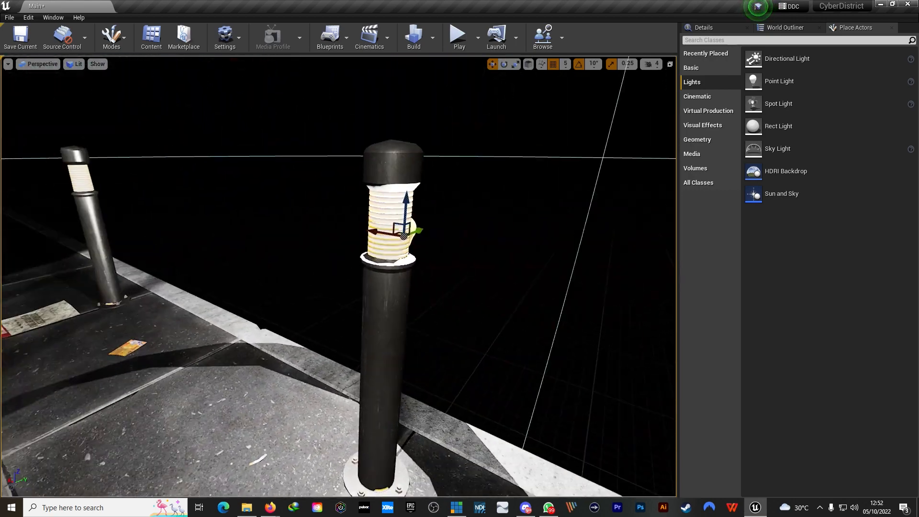
pyautogui.click(567, 64)
pyautogui.click(570, 84)
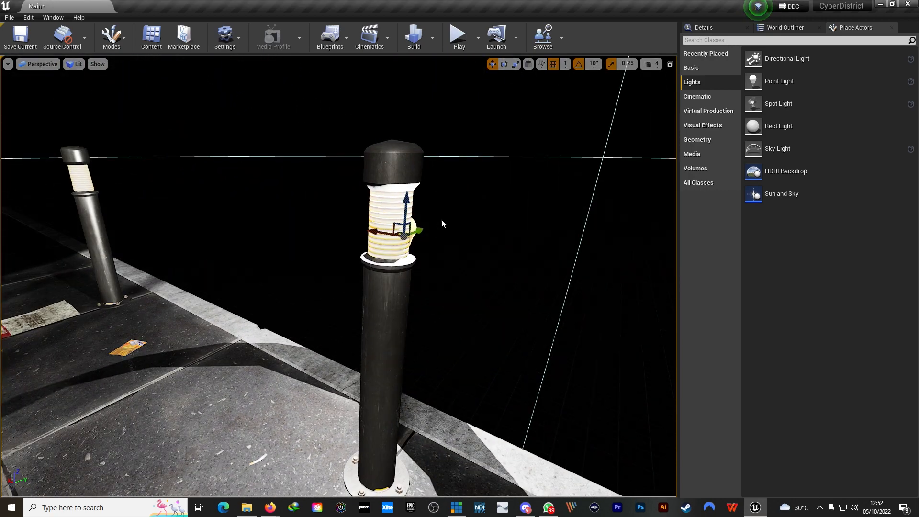
pyautogui.moveTo(441, 219); pyautogui.dragTo(411, 220, button='right')
pyautogui.moveTo(450, 250); pyautogui.dragTo(435, 251)
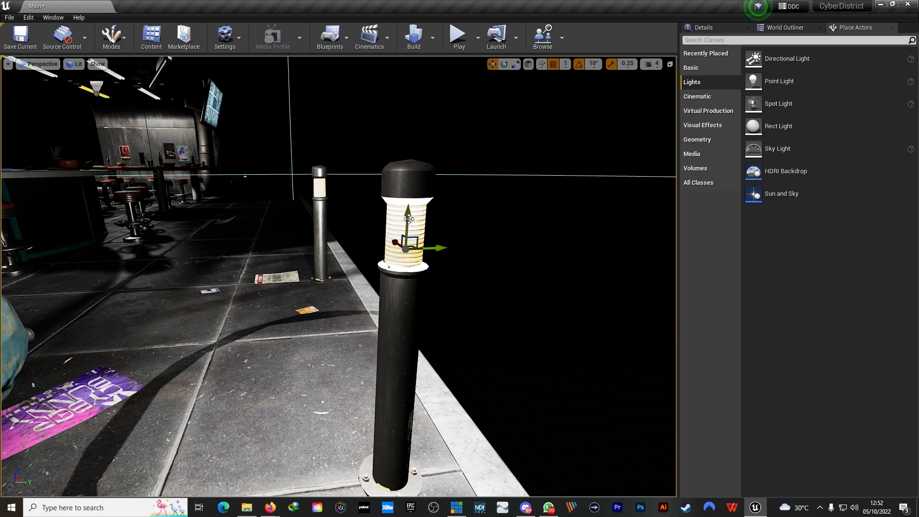
pyautogui.moveTo(408, 220); pyautogui.dragTo(405, 207)
pyautogui.moveTo(438, 236); pyautogui.dragTo(430, 236)
pyautogui.moveTo(490, 236); pyautogui.dragTo(421, 236, button='right')
pyautogui.moveTo(469, 256); pyautogui.dragTo(465, 256)
pyautogui.moveTo(490, 223)
pyautogui.mouseDown(button='right')
pyautogui.moveTo(489, 307)
pyautogui.moveTo(489, 225)
pyautogui.mouseUp(button='right')
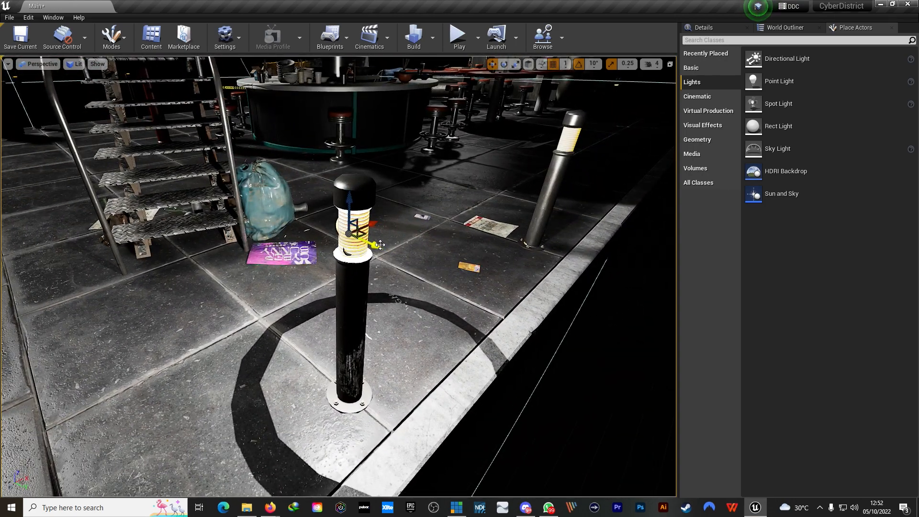
pyautogui.moveTo(380, 245)
pyautogui.mouseDown(button='right')
pyautogui.moveTo(421, 239)
pyautogui.moveTo(380, 244)
pyautogui.mouseUp(button='right')
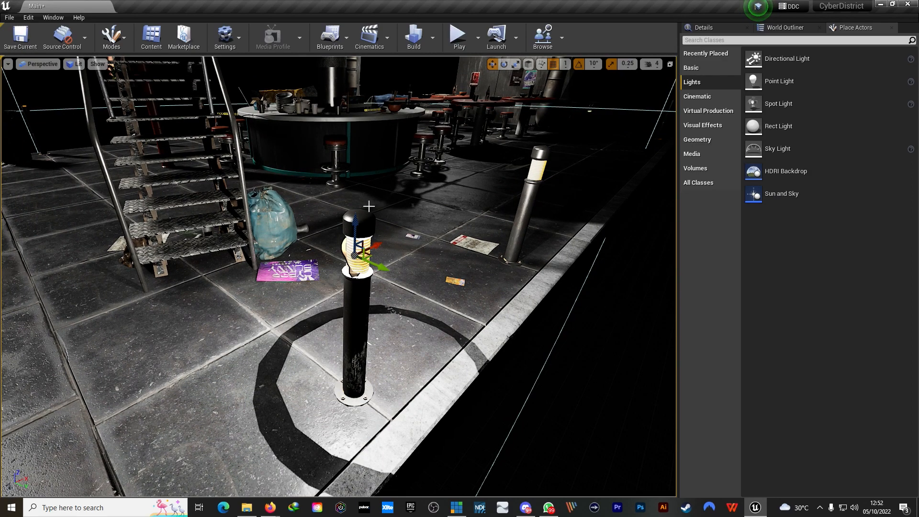
# Step: Turn off Cast Shadow for BollardsG and BollardsH in the Salty Squid building's blueprint, then compile, save and close it
pyautogui.click(796, 29)
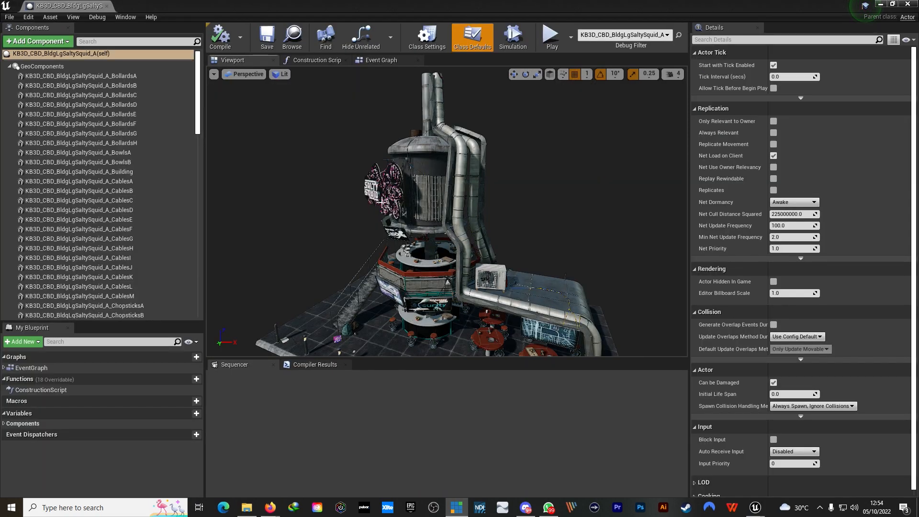
pyautogui.moveTo(382, 202)
pyautogui.mouseDown(button='right')
pyautogui.moveTo(422, 202)
pyautogui.moveTo(335, 211)
pyautogui.moveTo(335, 249)
pyautogui.moveTo(383, 249)
pyautogui.moveTo(335, 240)
pyautogui.moveTo(335, 215)
pyautogui.moveTo(326, 211)
pyautogui.moveTo(368, 198)
pyautogui.mouseUp(button='right')
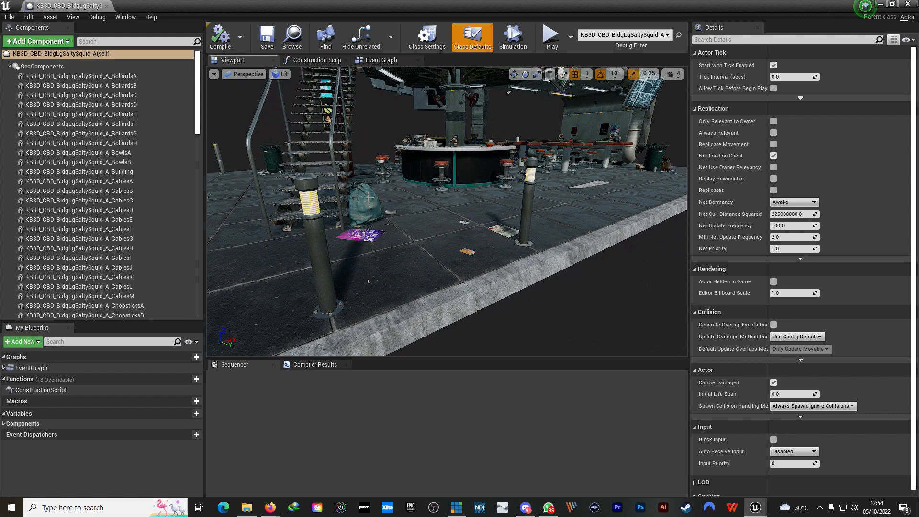
pyautogui.click(314, 223)
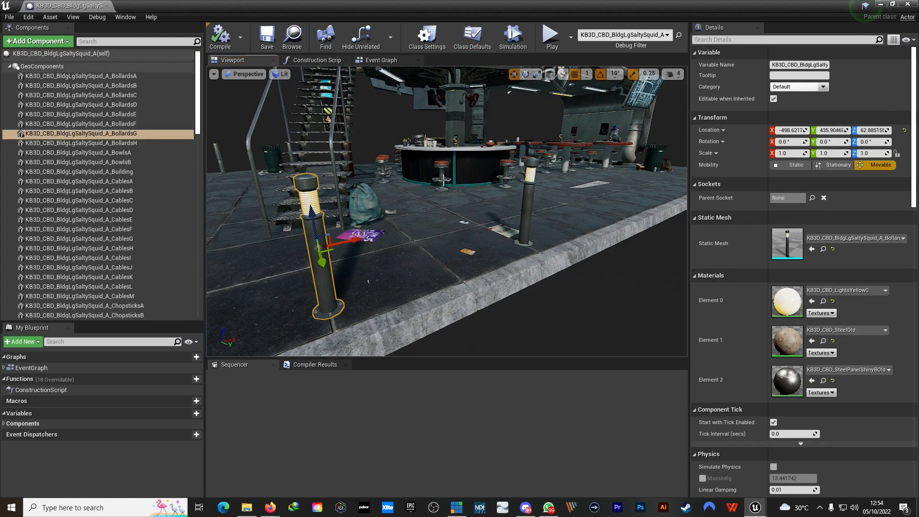
pyautogui.keyDown('ctrl'); pyautogui.click(528, 192); pyautogui.keyUp('ctrl')
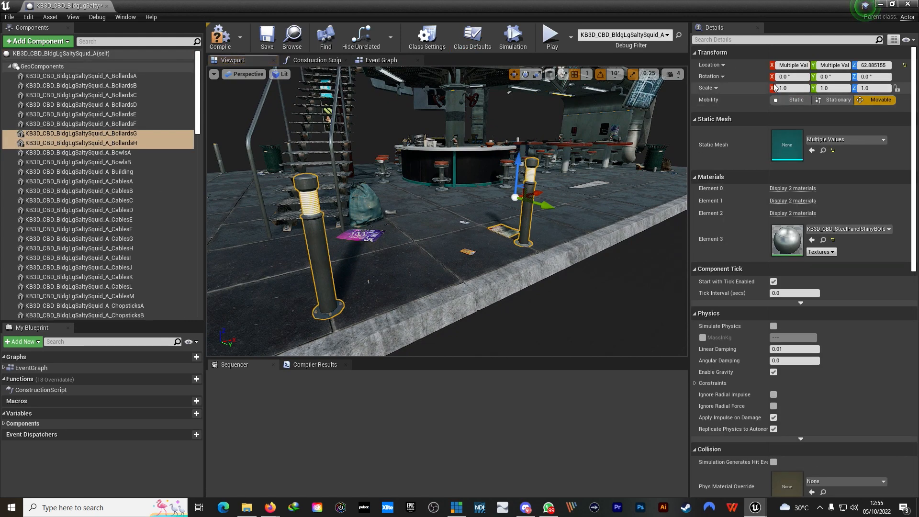
pyautogui.click(749, 42)
pyautogui.write('shad')
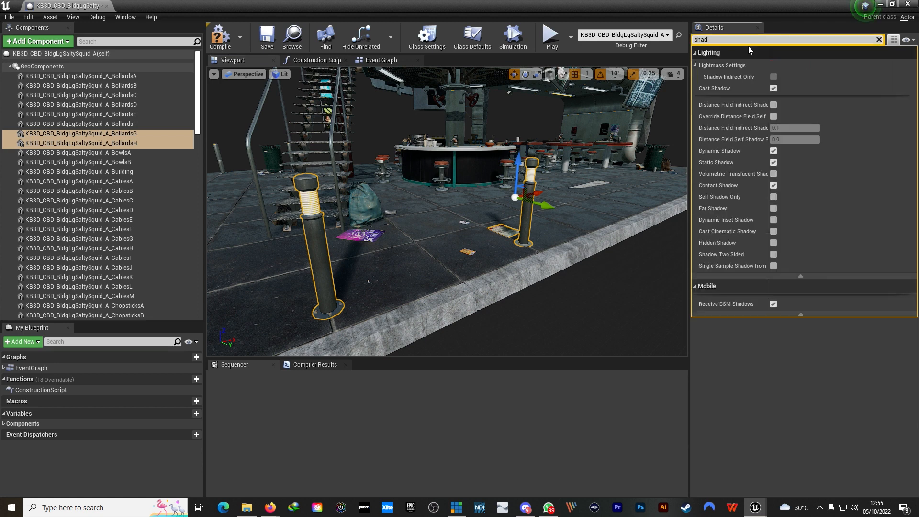
pyautogui.click(774, 88)
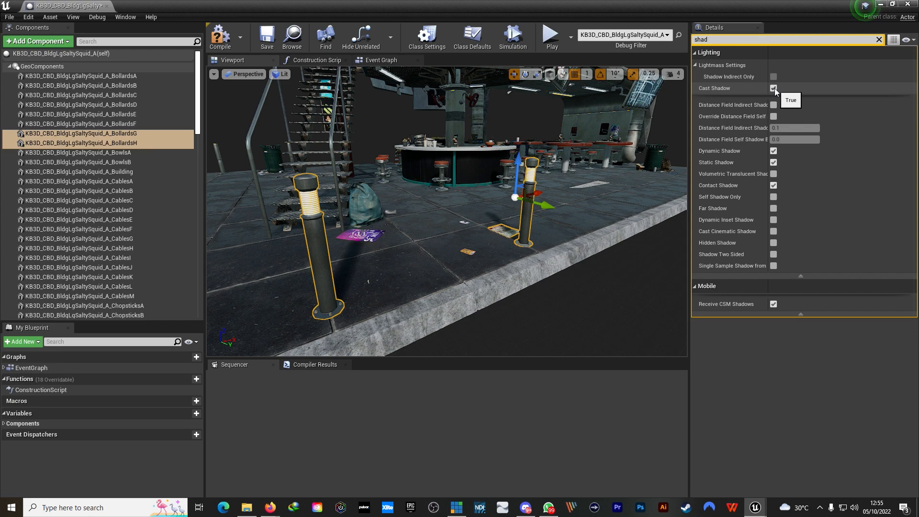
pyautogui.click(221, 37)
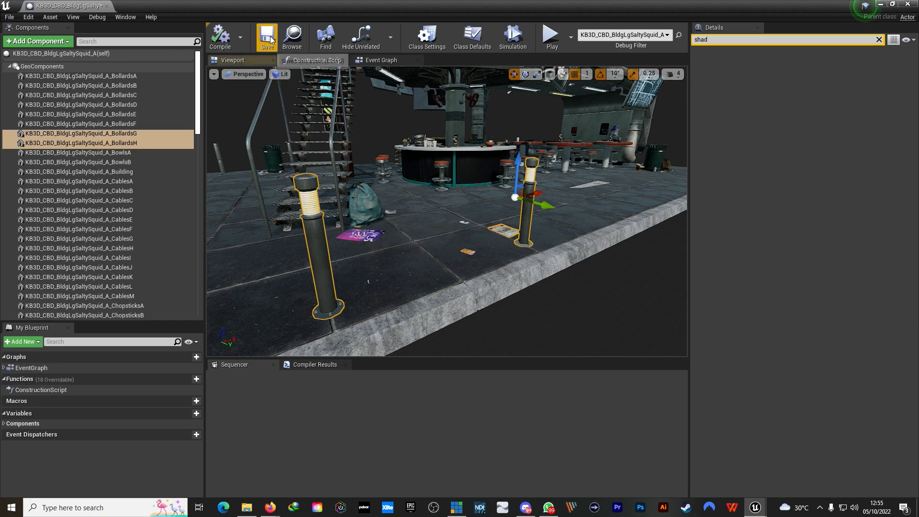
pyautogui.click(107, 6)
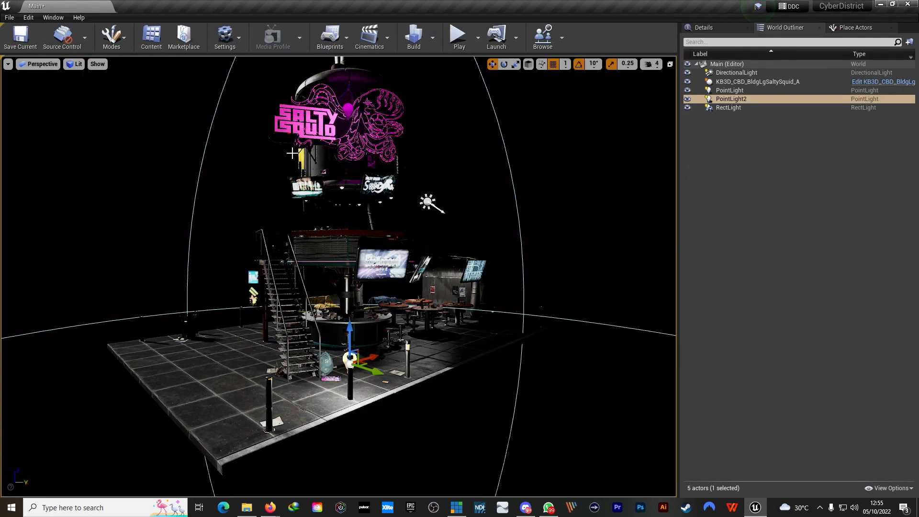
# Step: Examine how the point light falls on the paving around the bollard beside the stairs
pyautogui.press('w')
pyautogui.moveTo(320, 283); pyautogui.dragTo(338, 338, button='right')
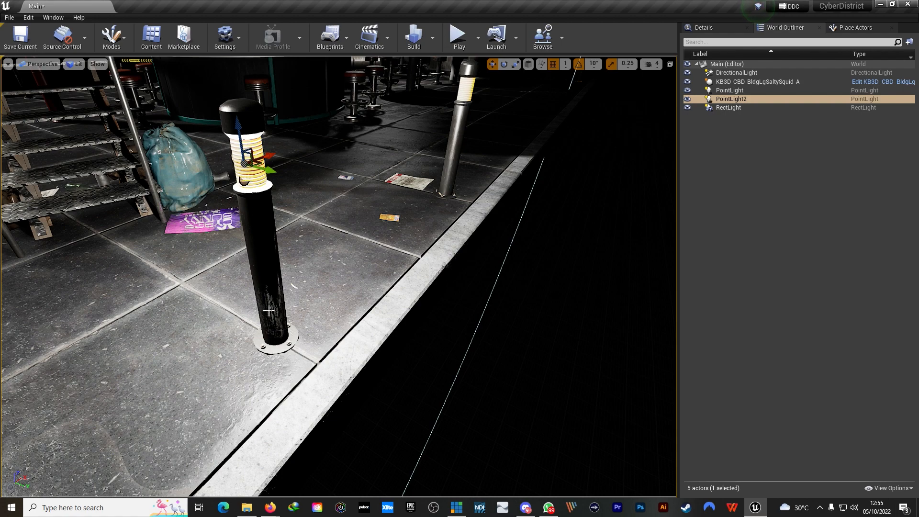
pyautogui.press('s')
pyautogui.moveTo(338, 337); pyautogui.dragTo(332, 286, button='right')
pyautogui.press('d')
pyautogui.press('w')
pyautogui.press('s')
pyautogui.press('a')
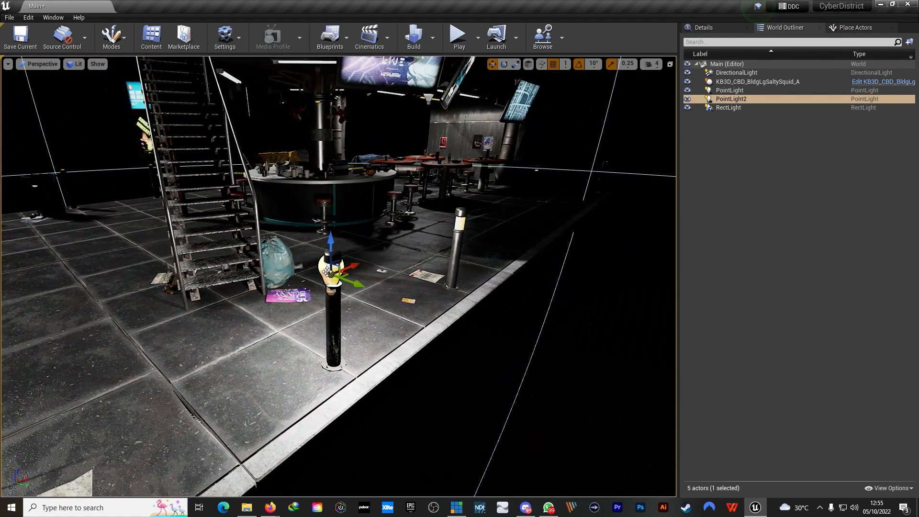
# Step: Enable Use Temperature on the bollard's point light and set its temperature to 4000
pyautogui.click(718, 24)
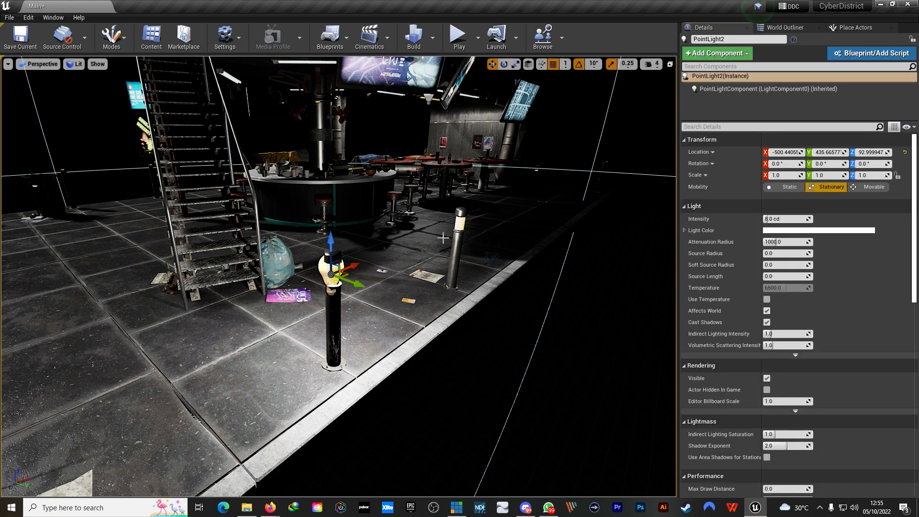
pyautogui.moveTo(463, 223); pyautogui.dragTo(481, 244, button='right')
pyautogui.press('w')
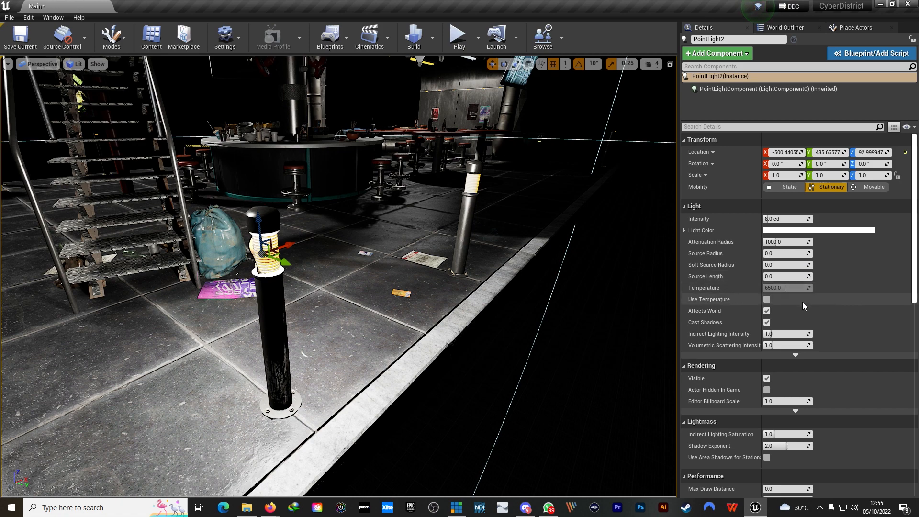
pyautogui.click(767, 300)
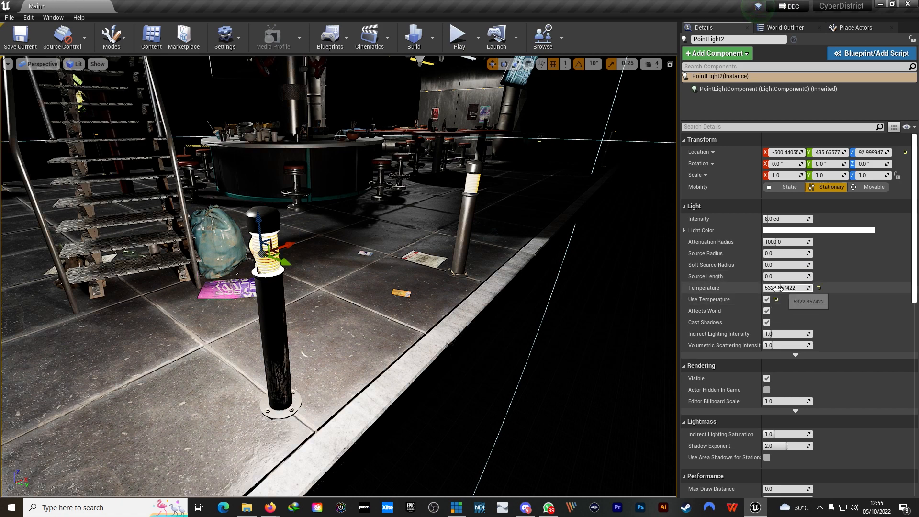
pyautogui.click(781, 288)
pyautogui.write('4000.0')
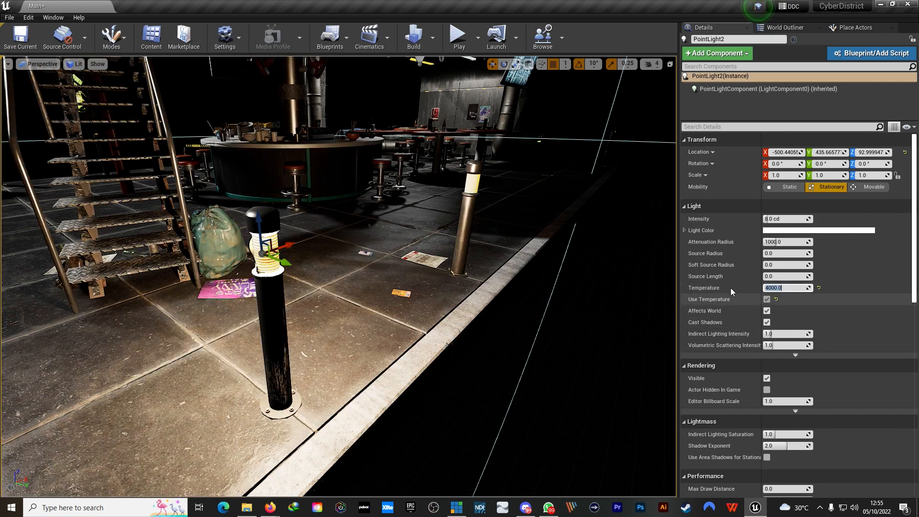
pyautogui.press('s')
pyautogui.moveTo(479, 287)
pyautogui.mouseDown(button='right')
pyautogui.moveTo(453, 280)
pyautogui.moveTo(471, 281)
pyautogui.mouseUp(button='right')
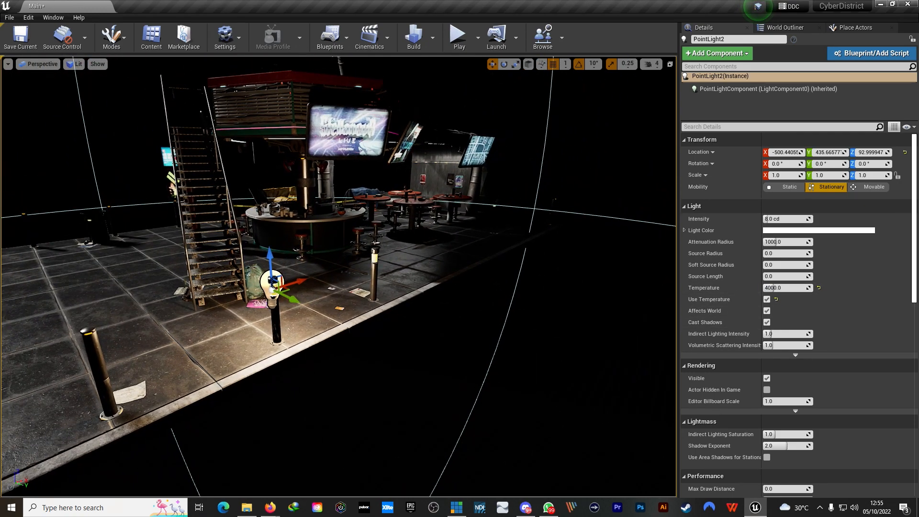
# Step: Compare with the KitBash3D reference image in the browser, then set the point light's temperature to 3300 in Unreal Engine
pyautogui.click(271, 508)
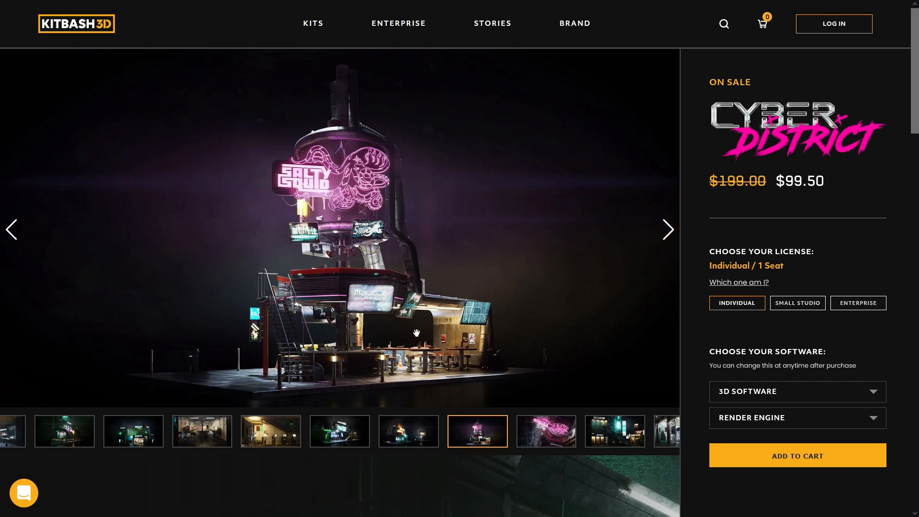
pyautogui.hotkey('alt', 'Tab')
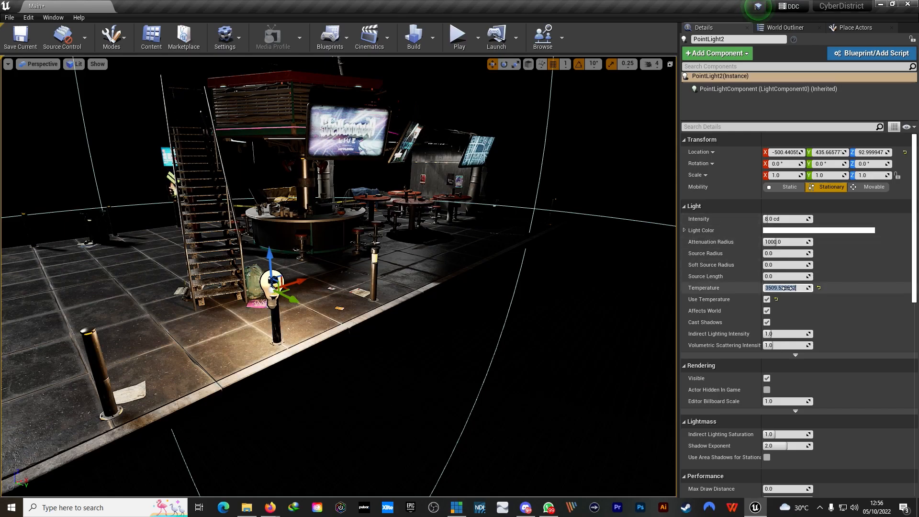
pyautogui.write('3300')
pyautogui.press('Return')
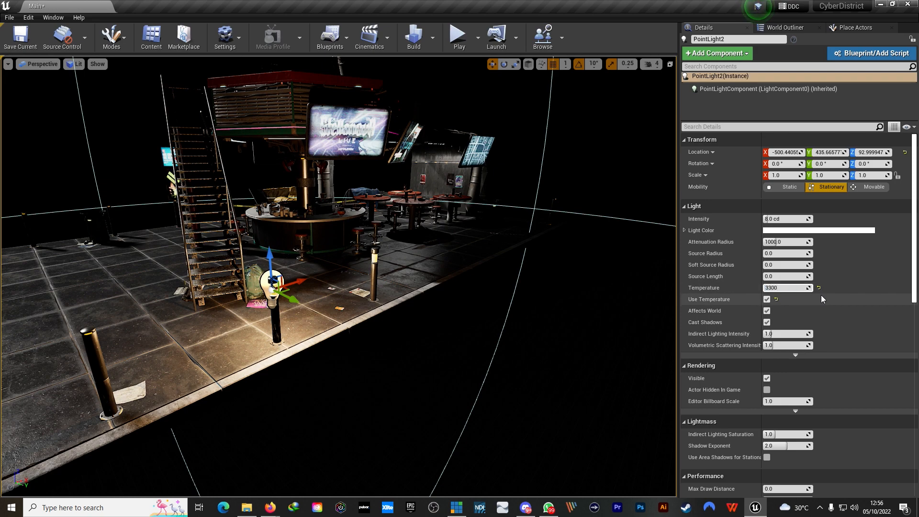
# Step: Try duplicating the point light along X onto the neighbouring bollard, and undo the copy
pyautogui.moveTo(372, 245); pyautogui.dragTo(349, 276, button='right')
pyautogui.press('w')
pyautogui.press('d')
pyautogui.keyDown('alt'); pyautogui.moveTo(300, 287); pyautogui.dragTo(468, 289); pyautogui.keyUp('alt')
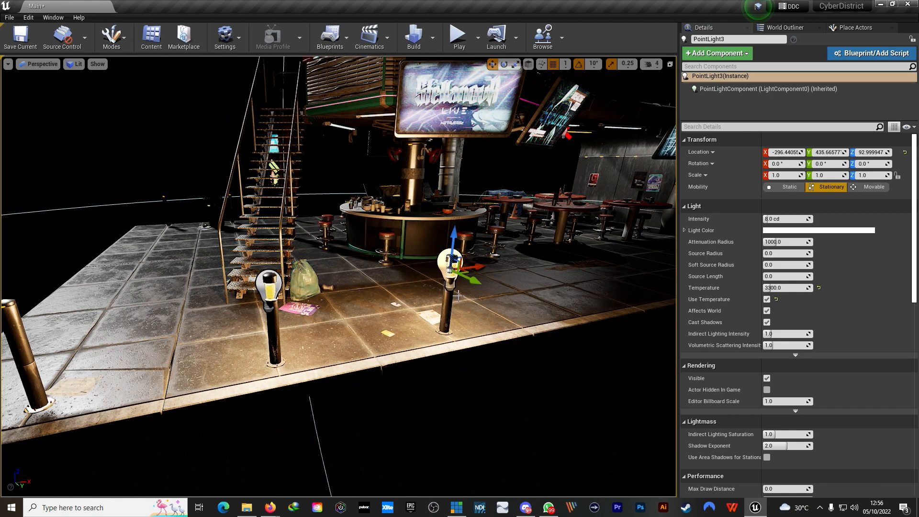
pyautogui.hotkey('ctrl', 'z')
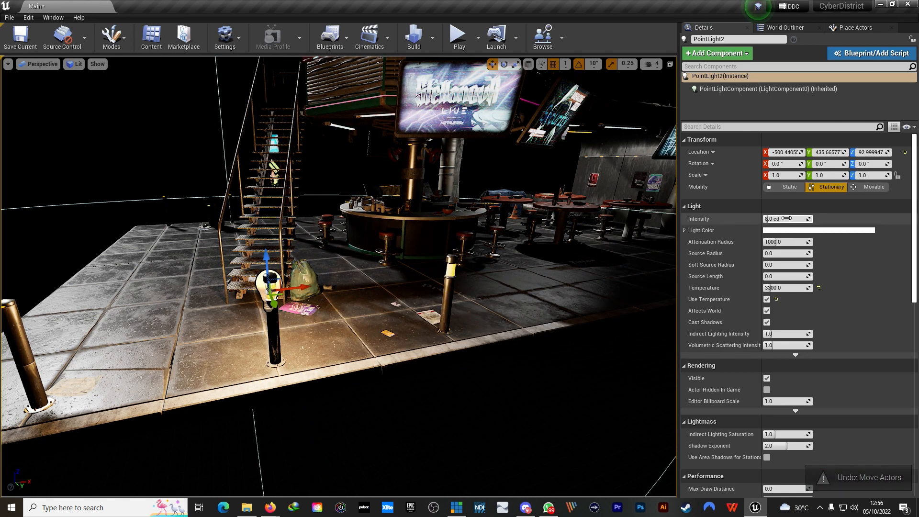
# Step: Set the point light's intensity to 3 cd and duplicate it along X onto the neighbouring bollard at about X -294.4
pyautogui.moveTo(787, 219); pyautogui.dragTo(764, 219)
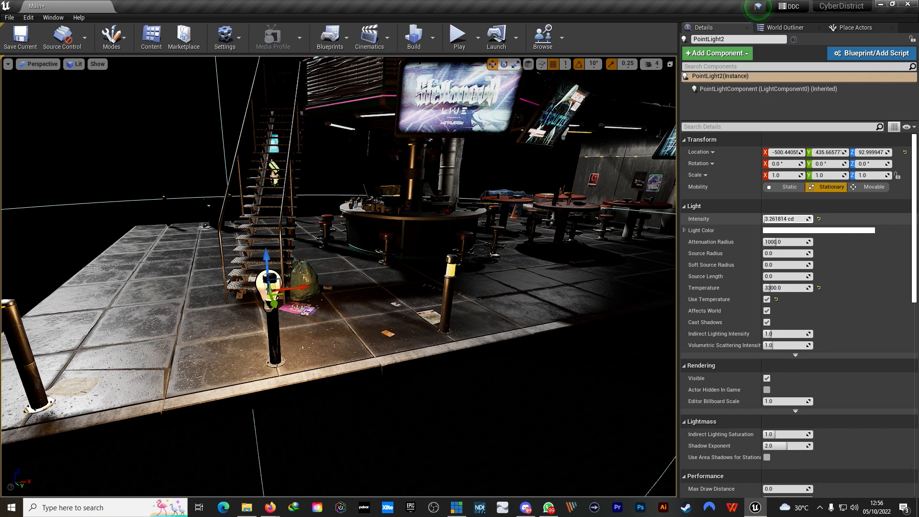
pyautogui.click(779, 219)
pyautogui.write('3')
pyautogui.press('Return')
pyautogui.keyDown('alt'); pyautogui.moveTo(302, 287); pyautogui.dragTo(467, 286); pyautogui.keyUp('alt')
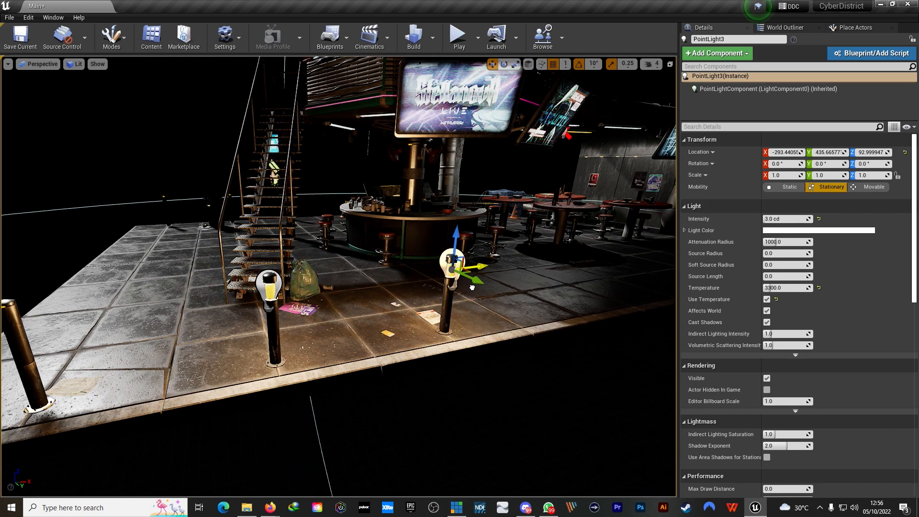
# Step: Inspect the warm light around both bollards and the ceiling fixtures above the dining tables
pyautogui.moveTo(471, 287); pyautogui.dragTo(196, 343, button='right')
pyautogui.scroll(-4, 176, 244)
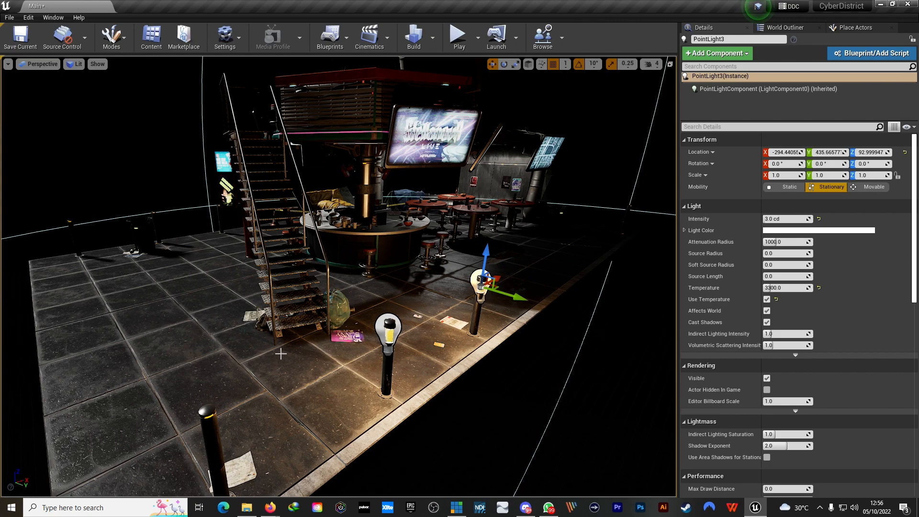
pyautogui.moveTo(281, 354); pyautogui.dragTo(450, 222, button='right')
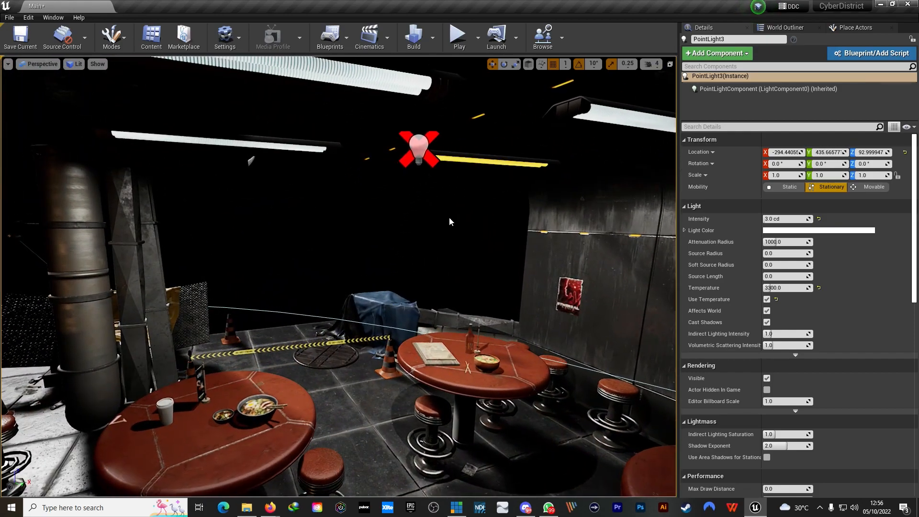
# Step: Inspect the rect light over the dining tables, the bollard lights and the ceiling fixtures from several viewpoints
pyautogui.click(420, 150)
pyautogui.moveTo(451, 260); pyautogui.dragTo(398, 228, button='right')
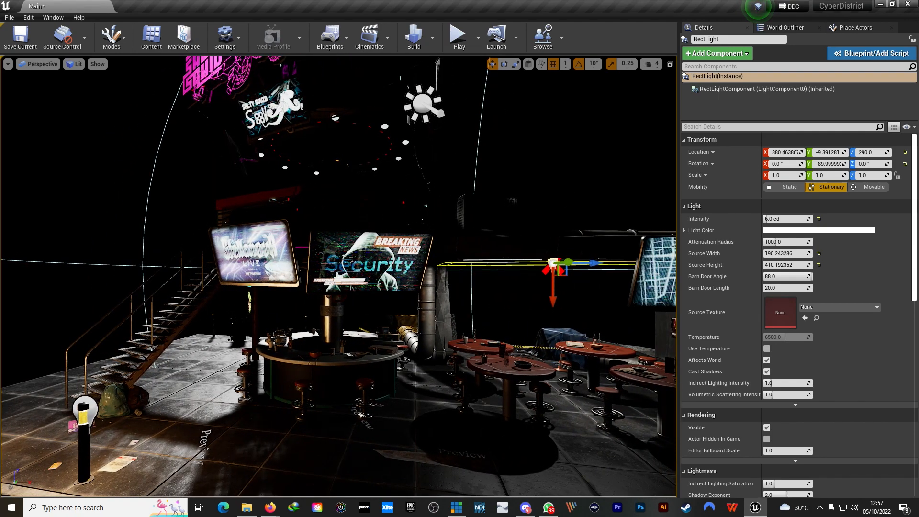
pyautogui.moveTo(397, 227); pyautogui.dragTo(366, 286, button='right')
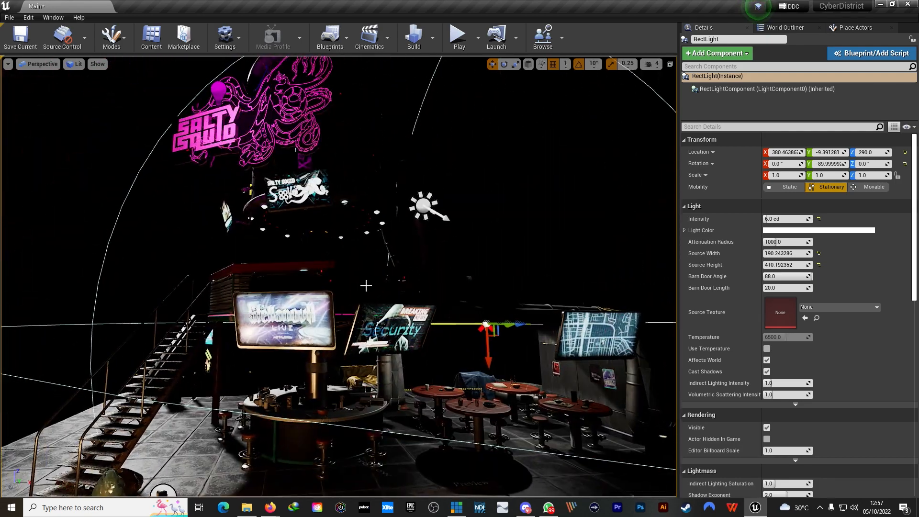
pyautogui.moveTo(358, 186); pyautogui.dragTo(383, 192, button='right')
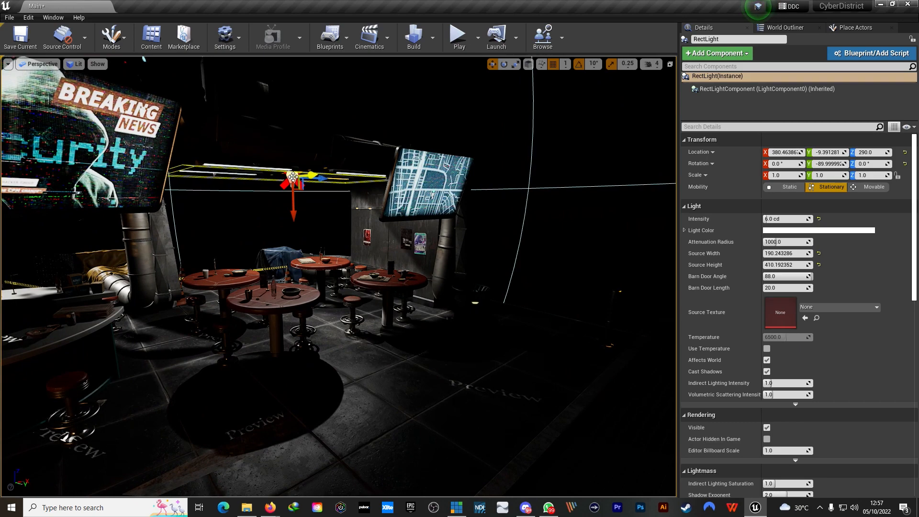
pyautogui.moveTo(195, 273); pyautogui.dragTo(201, 318, button='right')
pyautogui.click(197, 316)
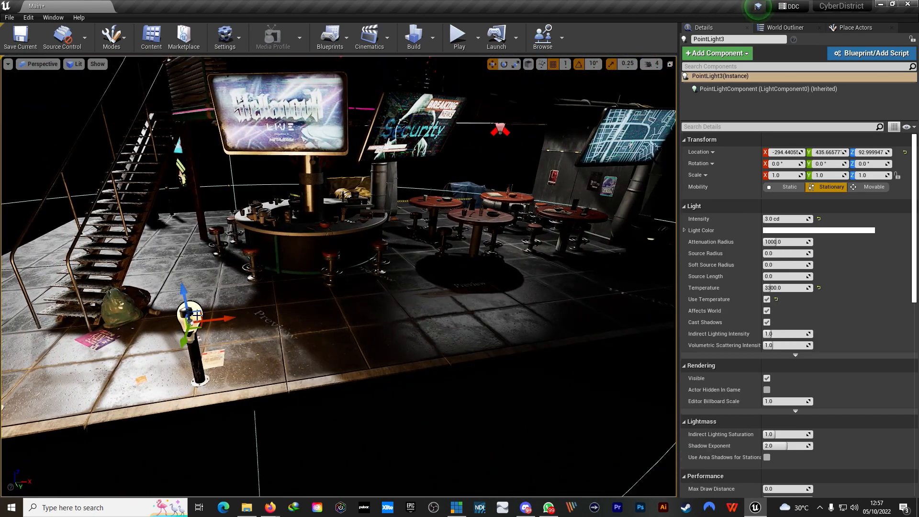
pyautogui.moveTo(261, 305); pyautogui.dragTo(261, 220, button='right')
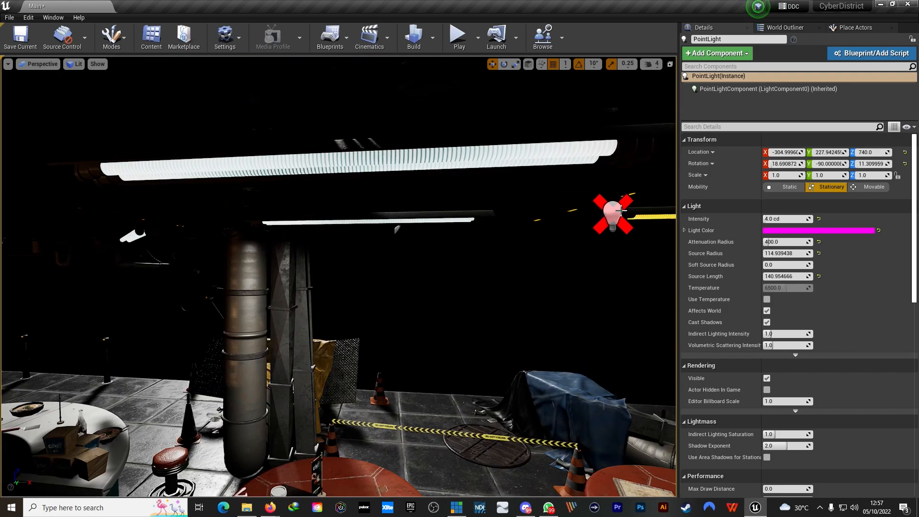
pyautogui.click(620, 211)
pyautogui.moveTo(620, 212); pyautogui.dragTo(460, 329, button='right')
pyautogui.click(449, 327)
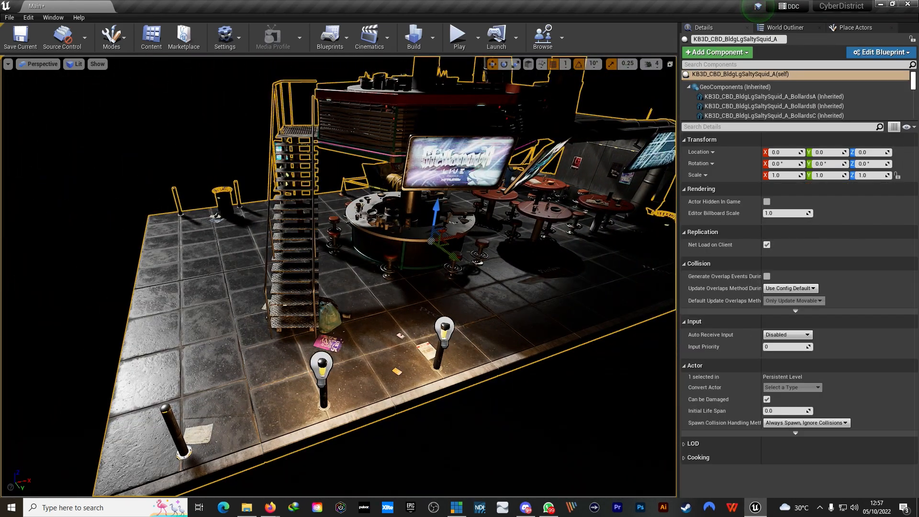
# Step: Set the mobility of the rect light above the dining tables to Movable
pyautogui.click(319, 362)
pyautogui.moveTo(477, 301); pyautogui.dragTo(594, 240, button='right')
pyautogui.press('w')
pyautogui.click(424, 209)
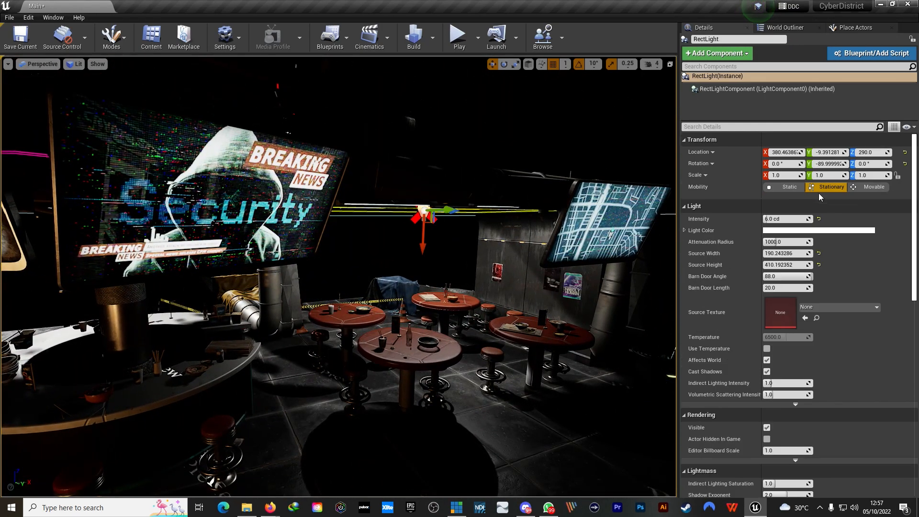
pyautogui.click(869, 187)
# Step: Set the mobility of both bollard point lights to Movable
pyautogui.moveTo(419, 114); pyautogui.dragTo(441, 361, button='right')
pyautogui.press('s')
pyautogui.press('a')
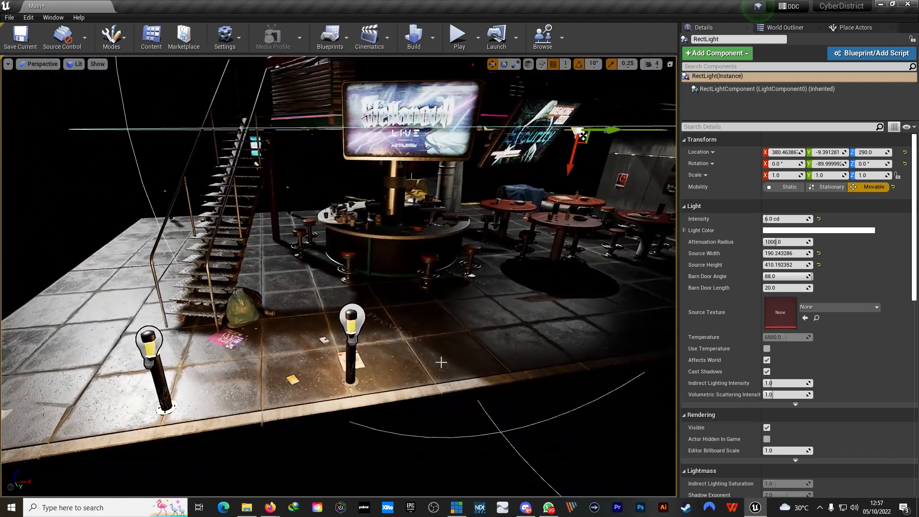
pyautogui.click(363, 313)
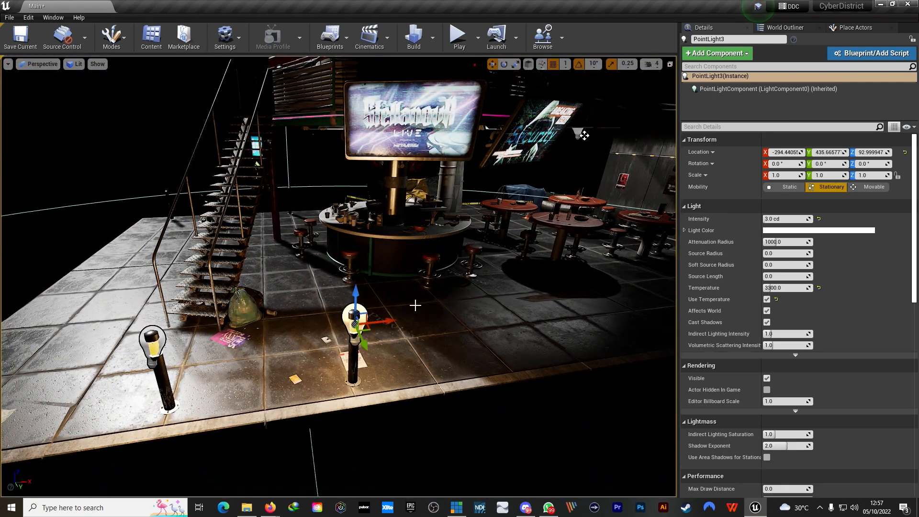
pyautogui.press('d')
pyautogui.moveTo(415, 305); pyautogui.dragTo(354, 306, button='right')
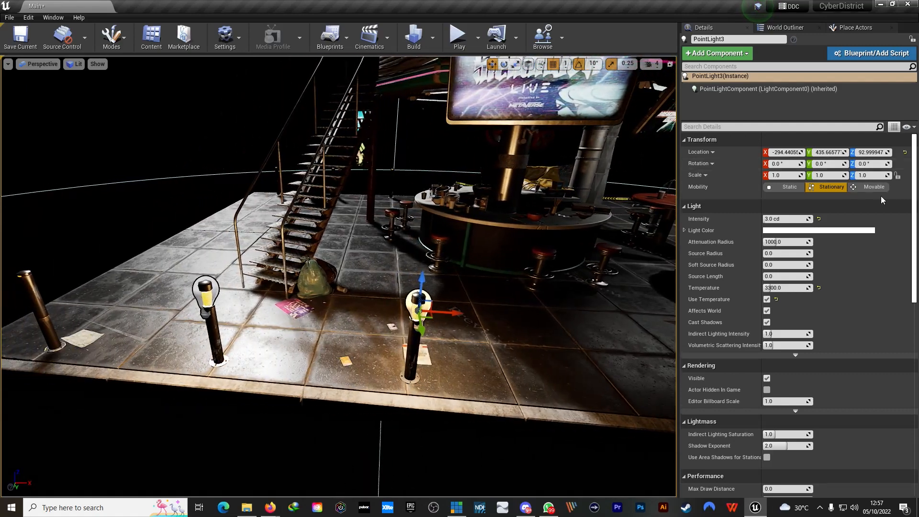
pyautogui.click(875, 187)
pyautogui.click(209, 293)
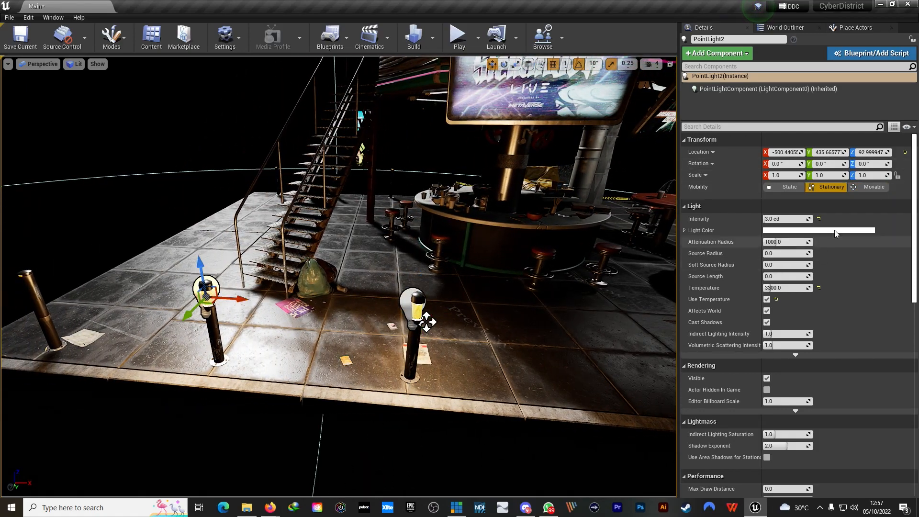
# Step: Set the attenuation radius of both bollard point lights to 300
pyautogui.click(406, 300)
pyautogui.moveTo(406, 300); pyautogui.dragTo(466, 258, button='right')
pyautogui.press('a')
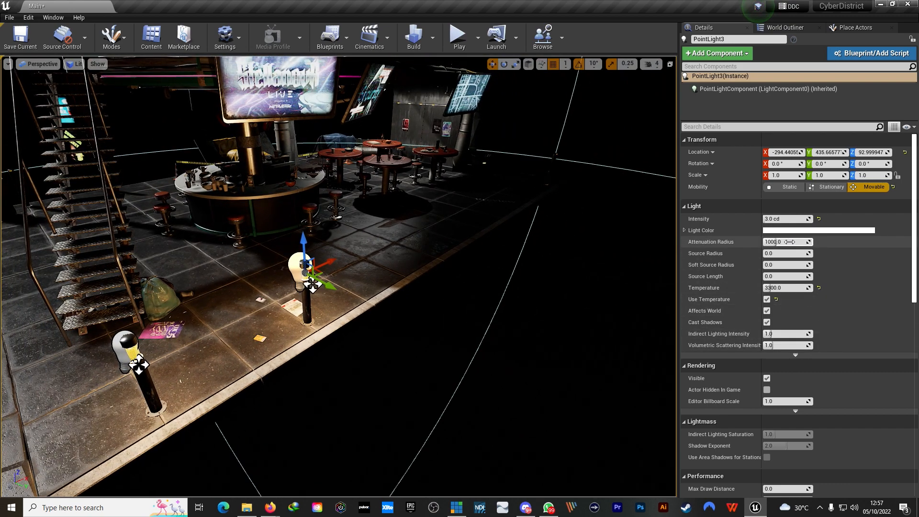
pyautogui.moveTo(789, 242); pyautogui.dragTo(766, 242)
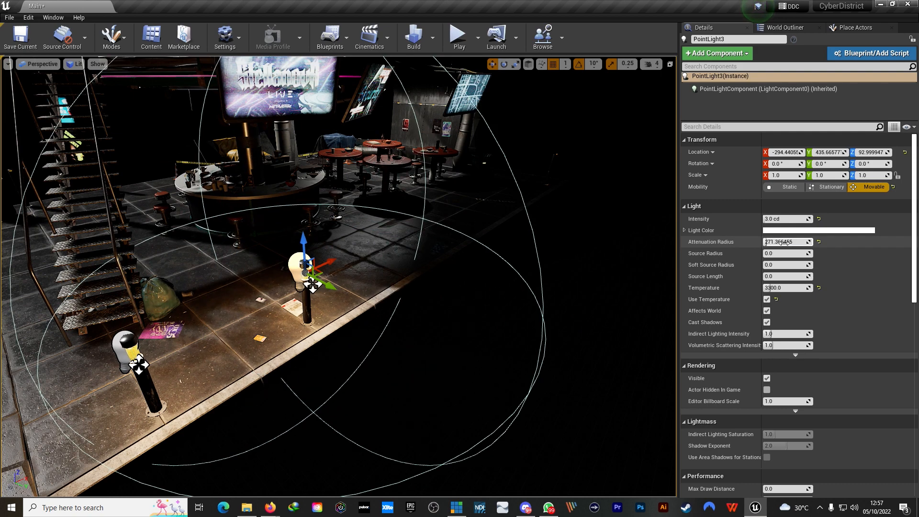
pyautogui.click(788, 243)
pyautogui.write('300')
pyautogui.press('Return')
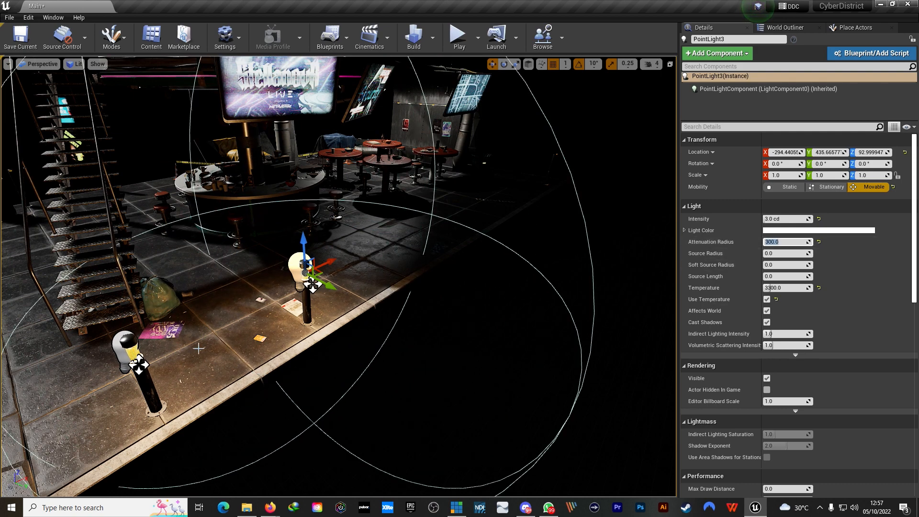
pyautogui.click(126, 345)
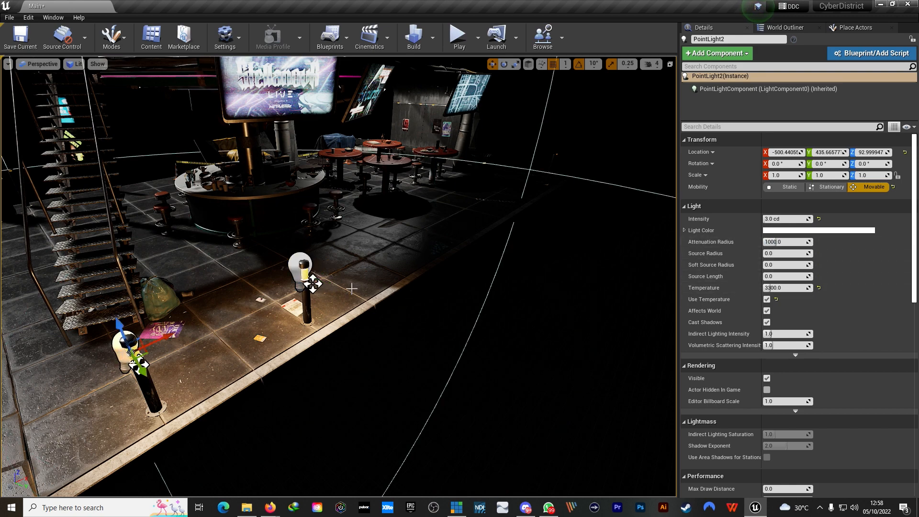
pyautogui.moveTo(781, 241); pyautogui.dragTo(774, 242)
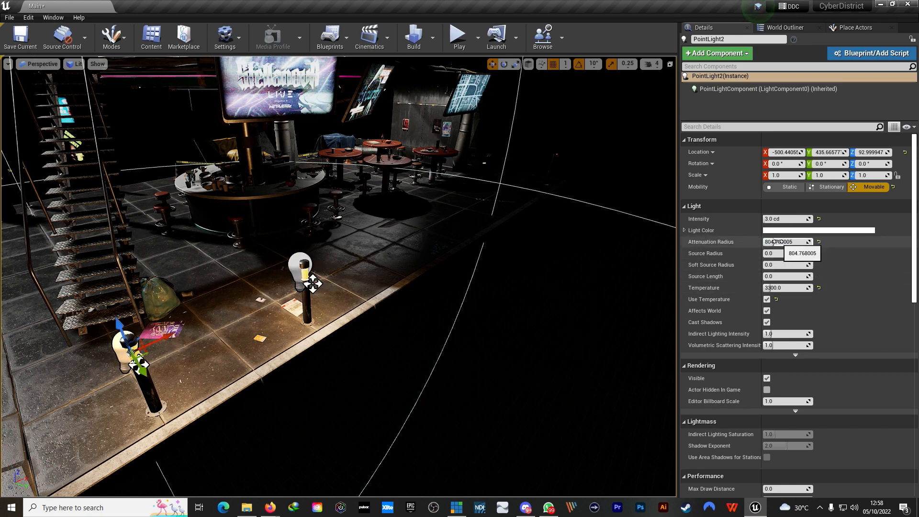
pyautogui.press('Return')
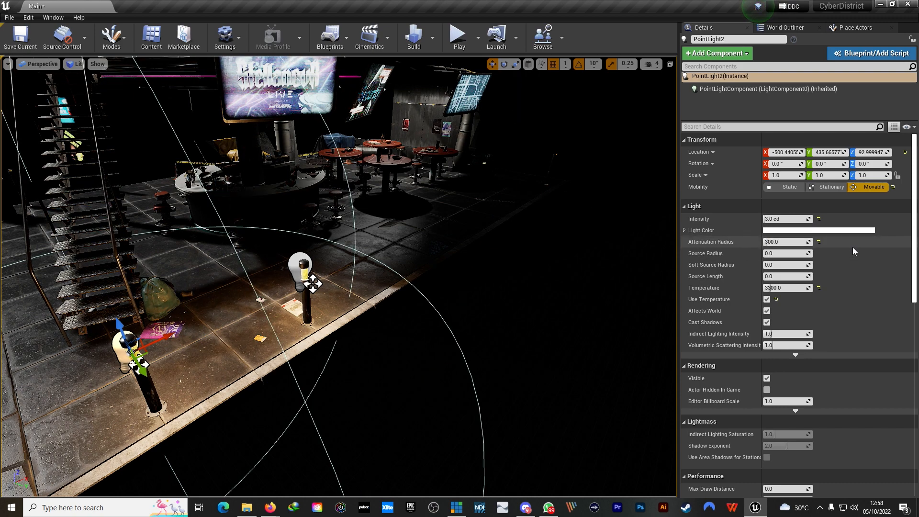
# Step: Enable Use Temperature on the rect light above the dining tables and set its temperature to 4000
pyautogui.moveTo(401, 312); pyautogui.dragTo(407, 271, button='right')
pyautogui.press('w')
pyautogui.click(343, 161)
pyautogui.press('s')
pyautogui.press('s')
pyautogui.press('w')
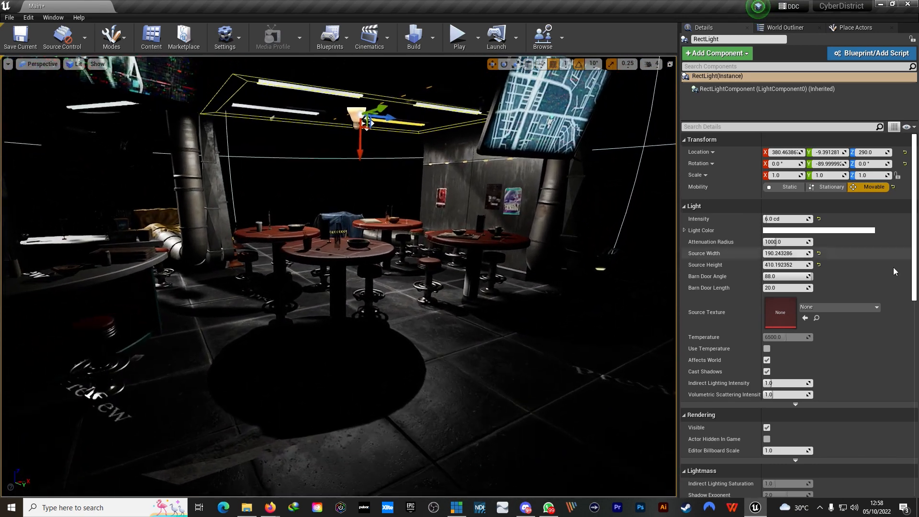
pyautogui.click(767, 349)
pyautogui.click(788, 337)
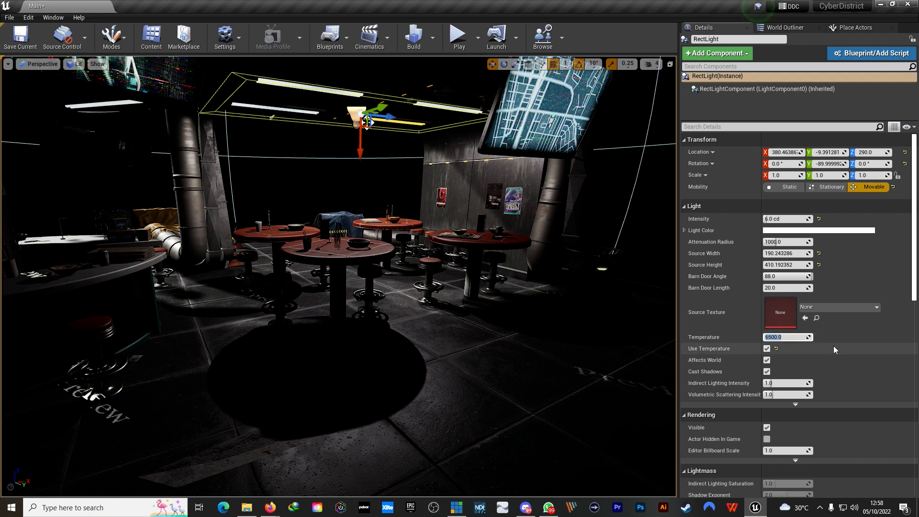
pyautogui.write('4000')
pyautogui.press('Return')
# Step: Place a spot light above the upper-floor bar counter and display its properties
pyautogui.press('s')
pyautogui.moveTo(464, 297); pyautogui.dragTo(517, 282, button='right')
pyautogui.press('a')
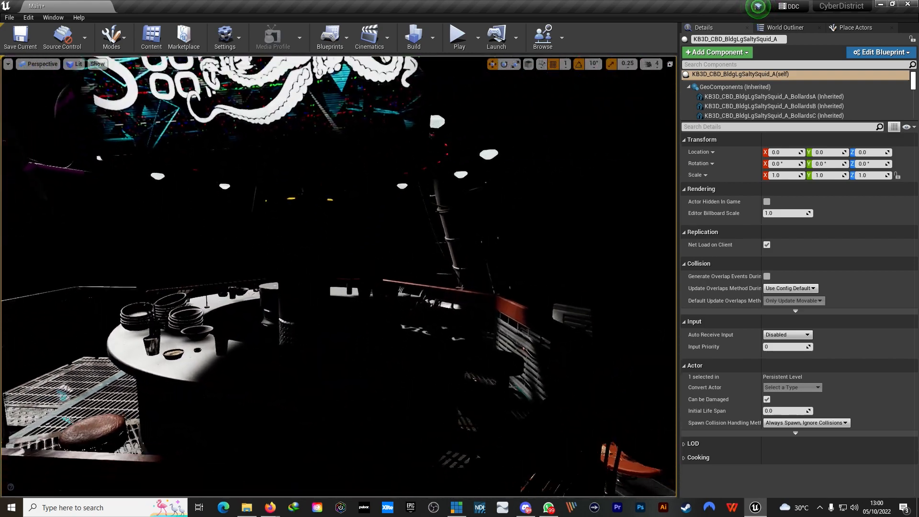
pyautogui.click(856, 27)
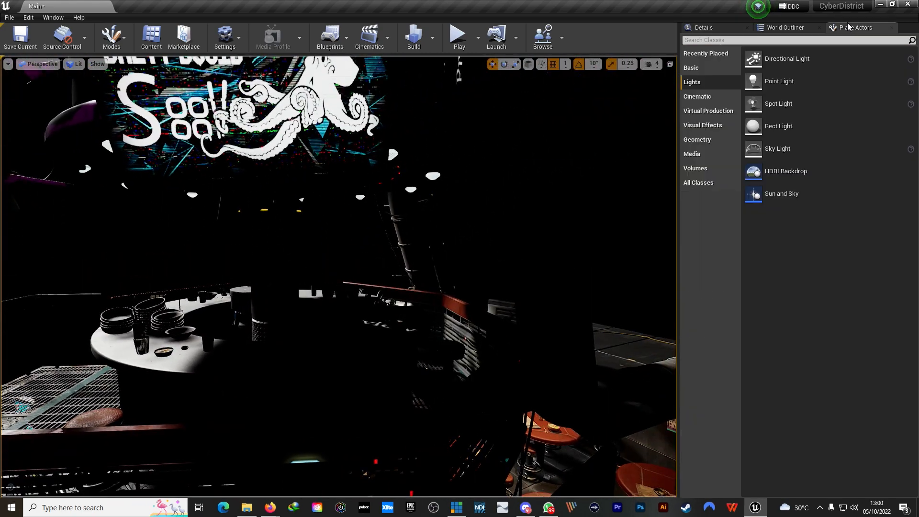
pyautogui.moveTo(799, 113); pyautogui.dragTo(382, 237)
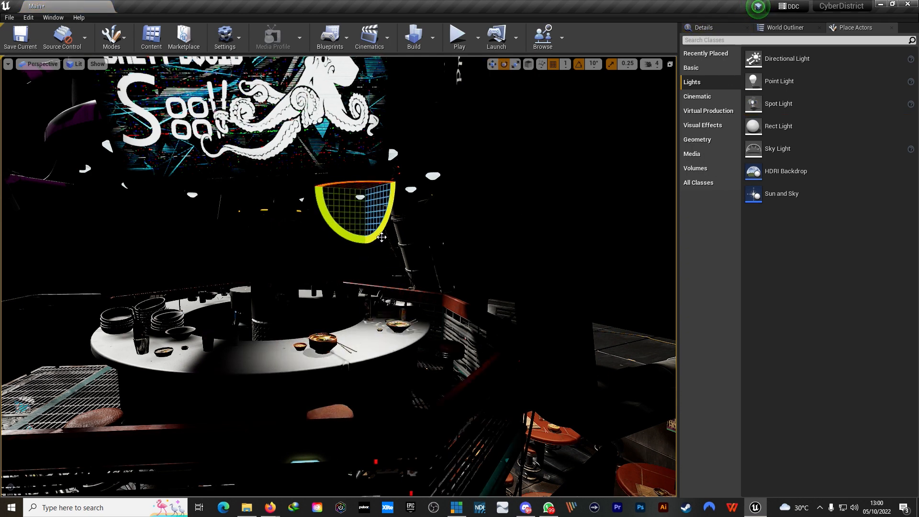
pyautogui.press('g')
pyautogui.moveTo(382, 237); pyautogui.dragTo(402, 177, button='right')
pyautogui.press('w')
pyautogui.press('s')
pyautogui.click(715, 28)
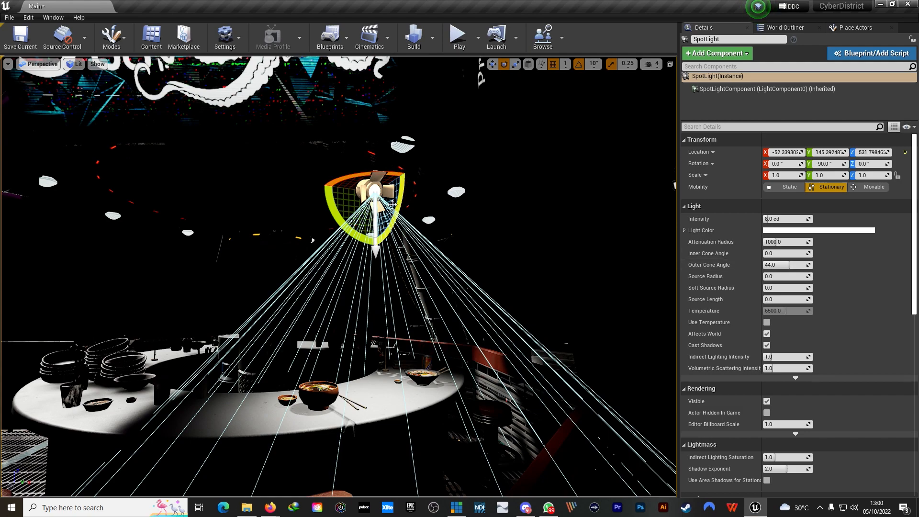
# Step: Raise the spot light towards the ceiling lamps, to about Z 540.8
pyautogui.press('w')
pyautogui.moveTo(376, 229); pyautogui.dragTo(376, 211)
pyautogui.press('w')
pyautogui.moveTo(376, 211)
pyautogui.mouseDown(button='right')
pyautogui.moveTo(350, 216)
pyautogui.moveTo(378, 215)
pyautogui.moveTo(383, 201)
pyautogui.mouseUp(button='right')
pyautogui.press('s')
# Step: Lower the viewport camera speed to 2 and move the spot light along X to about 37.7
pyautogui.click(652, 64)
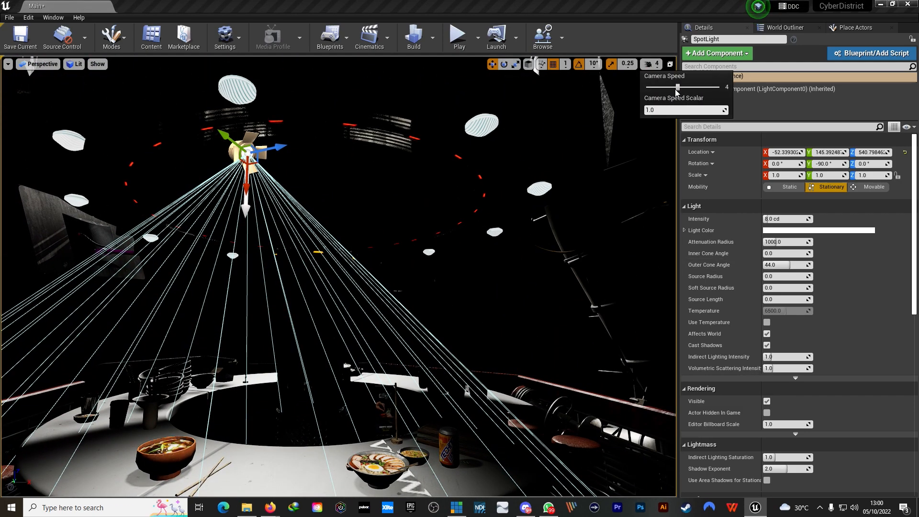
pyautogui.moveTo(677, 87); pyautogui.dragTo(659, 87)
pyautogui.moveTo(266, 153); pyautogui.dragTo(487, 103)
pyautogui.moveTo(487, 103); pyautogui.dragTo(584, 95, button='right')
pyautogui.moveTo(430, 136); pyautogui.dragTo(392, 139, button='right')
pyautogui.press('a')
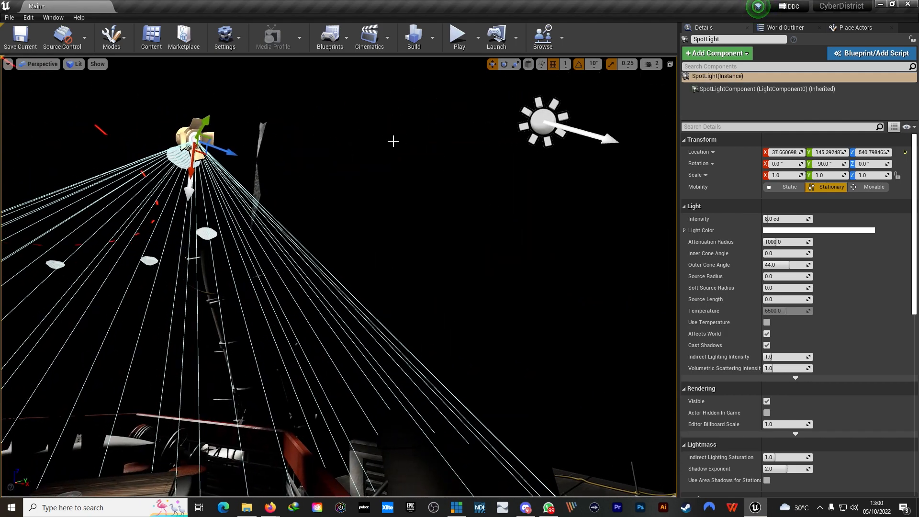
# Step: Align the spot light with the ceiling lamp at about X 41.7, Y 119.4, Z 547.8
pyautogui.press('a')
pyautogui.moveTo(201, 157); pyautogui.dragTo(173, 141, button='right')
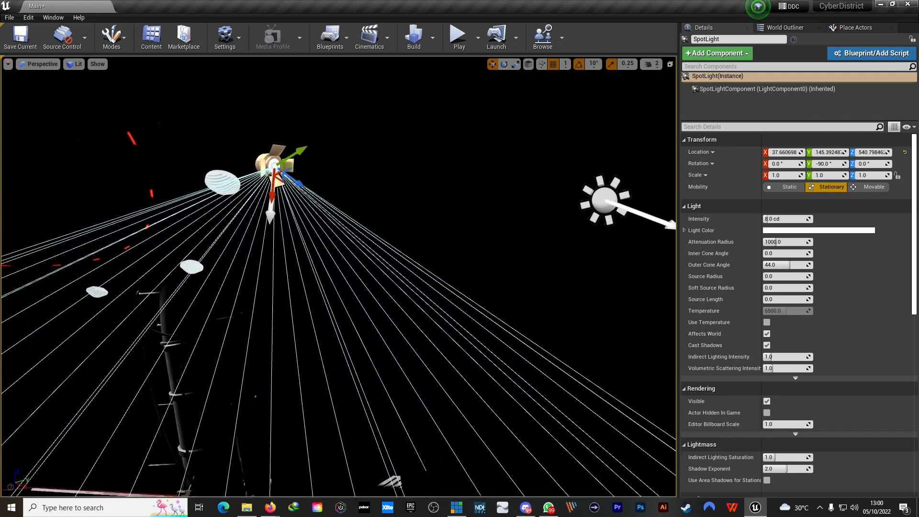
pyautogui.moveTo(300, 151); pyautogui.dragTo(250, 166)
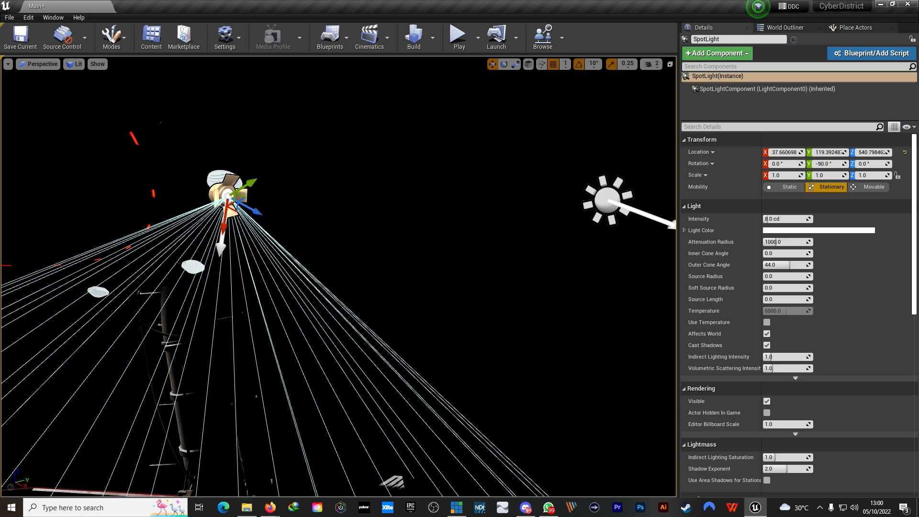
pyautogui.press('d')
pyautogui.moveTo(250, 166); pyautogui.dragTo(182, 127, button='right')
pyautogui.press('w')
pyautogui.moveTo(302, 213)
pyautogui.mouseDown()
pyautogui.moveTo(329, 216)
pyautogui.moveTo(296, 218)
pyautogui.moveTo(293, 197)
pyautogui.mouseUp()
pyautogui.moveTo(329, 171); pyautogui.dragTo(327, 171)
pyautogui.moveTo(328, 171); pyautogui.dragTo(336, 216, button='right')
pyautogui.press('s')
# Step: Make the spot light Movable with an attenuation radius of about 649 and an outer cone angle of about 35
pyautogui.click(872, 187)
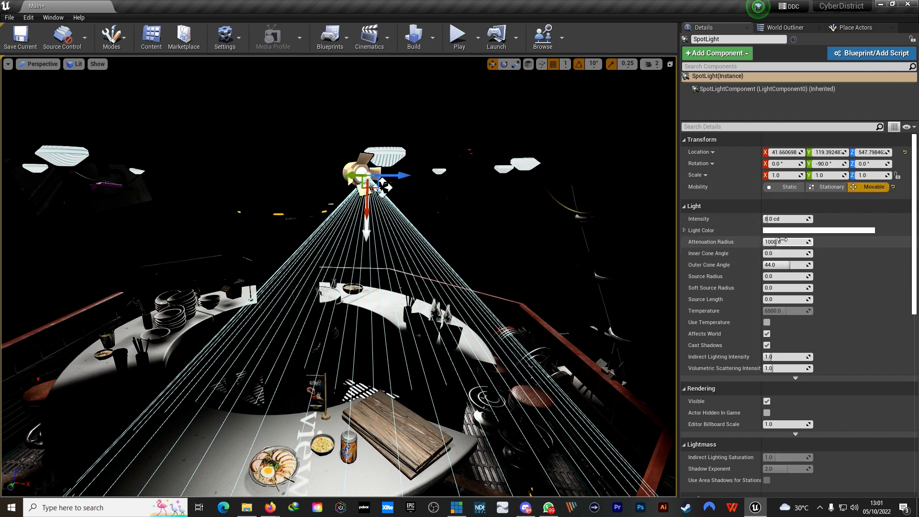
pyautogui.moveTo(772, 242); pyautogui.dragTo(766, 241)
pyautogui.moveTo(476, 324)
pyautogui.mouseDown(button='right')
pyautogui.moveTo(493, 340)
pyautogui.moveTo(498, 431)
pyautogui.moveTo(484, 307)
pyautogui.moveTo(481, 331)
pyautogui.mouseUp(button='right')
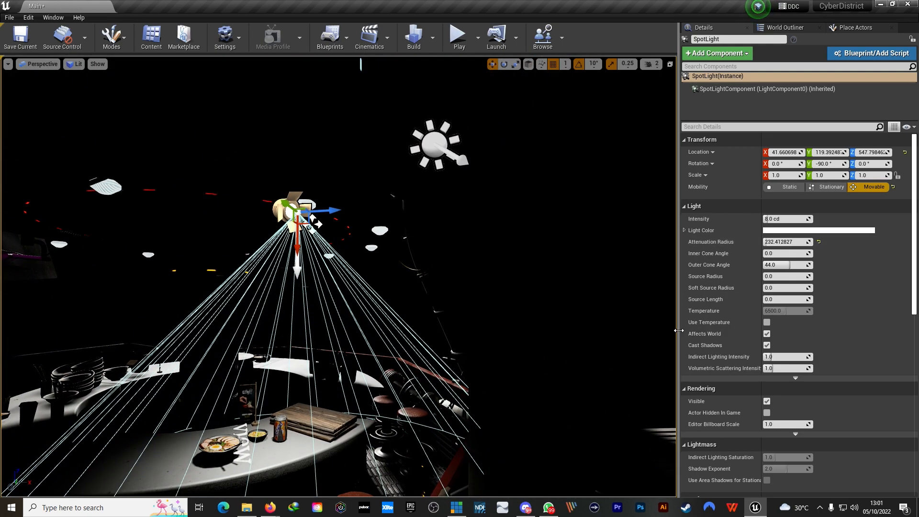
pyautogui.moveTo(790, 265); pyautogui.dragTo(783, 264)
pyautogui.moveTo(477, 324); pyautogui.dragTo(505, 425, button='right')
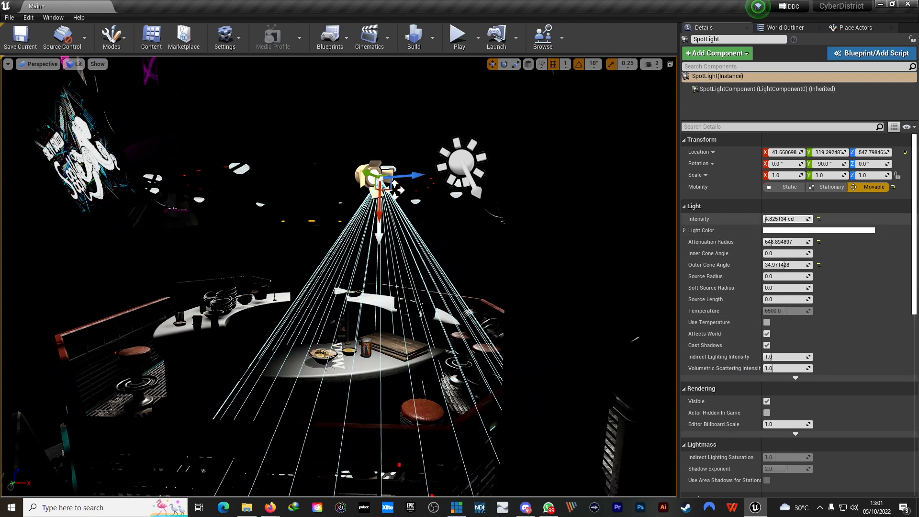
# Step: Set the spot light's intensity to 6 cd and shift it under the ceiling lamp to about X 42.7, Y 109.4
pyautogui.click(776, 219)
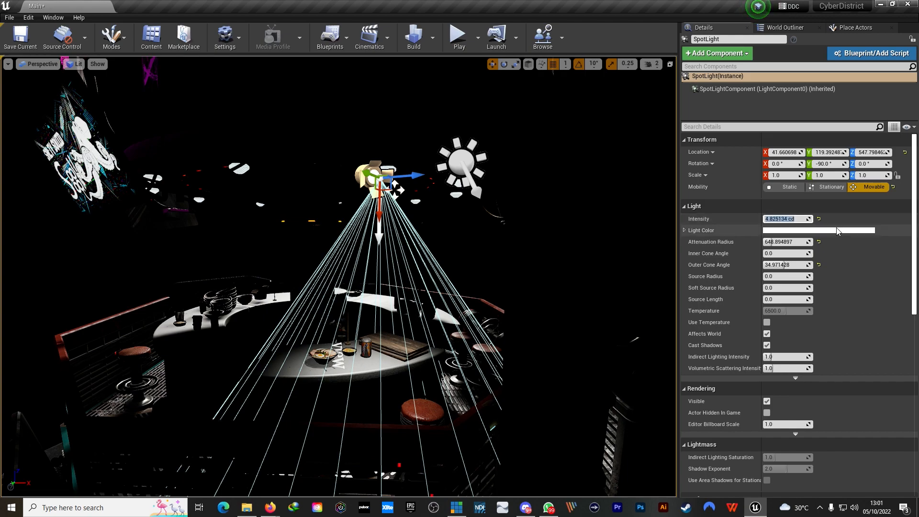
pyautogui.write('6')
pyautogui.press('Return')
pyautogui.moveTo(398, 190); pyautogui.dragTo(457, 242, button='right')
pyautogui.moveTo(276, 213)
pyautogui.mouseDown(button='right')
pyautogui.moveTo(302, 218)
pyautogui.moveTo(277, 214)
pyautogui.mouseUp(button='right')
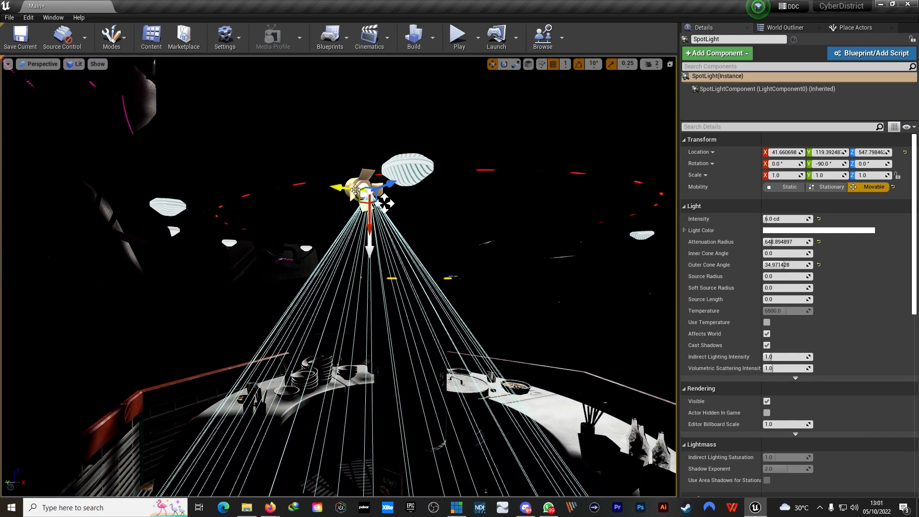
pyautogui.moveTo(355, 190); pyautogui.dragTo(427, 191)
pyautogui.moveTo(484, 182); pyautogui.dragTo(441, 191, button='right')
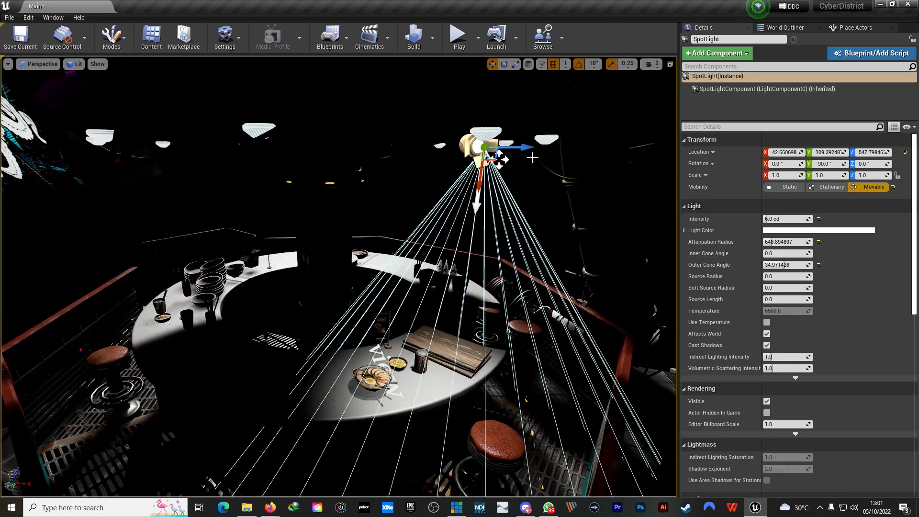
# Step: Duplicate the spot light along X to the next ceiling lamp over the bar counter, at about X -107.3
pyautogui.keyDown('alt'); pyautogui.moveTo(529, 148); pyautogui.dragTo(331, 169); pyautogui.keyUp('alt')
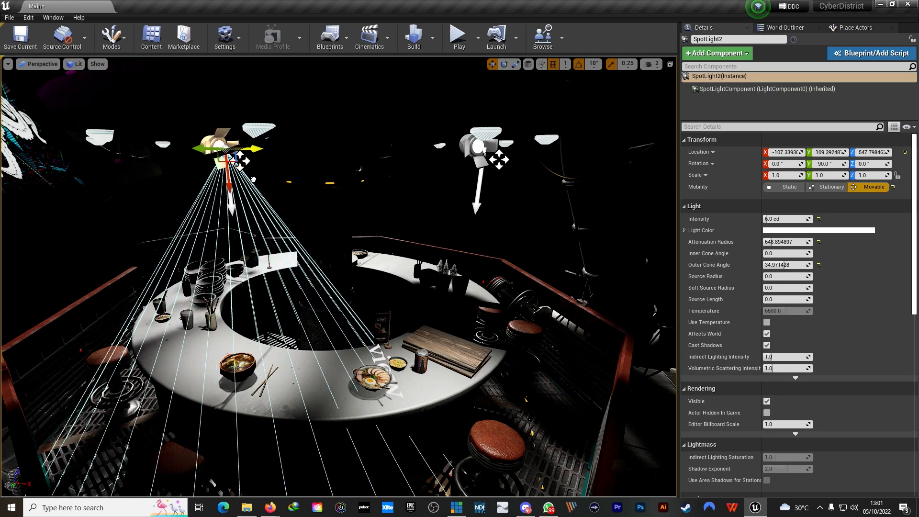
pyautogui.moveTo(254, 179); pyautogui.dragTo(191, 162, button='right')
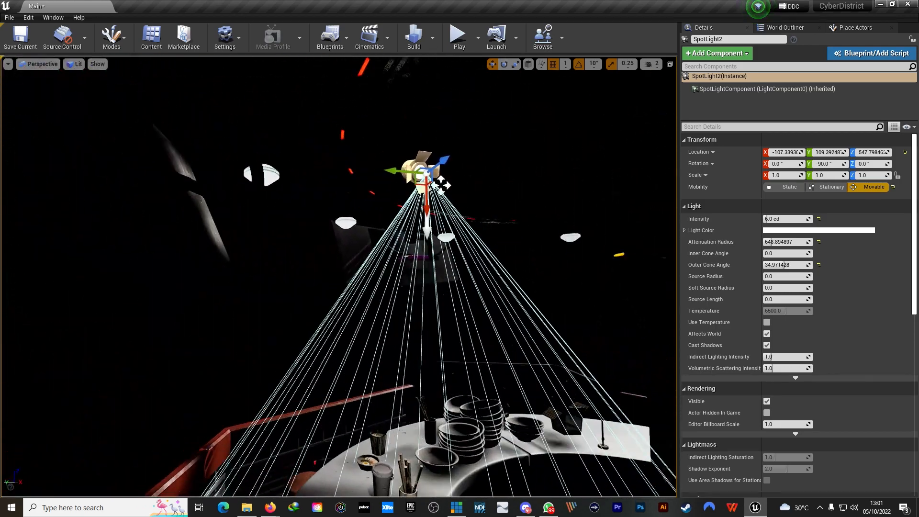
# Step: Move the duplicated spot light under the next ceiling lamp over the bar counter, at about X -133.3, Y 161.4, Z 535.8
pyautogui.moveTo(393, 171); pyautogui.dragTo(305, 178)
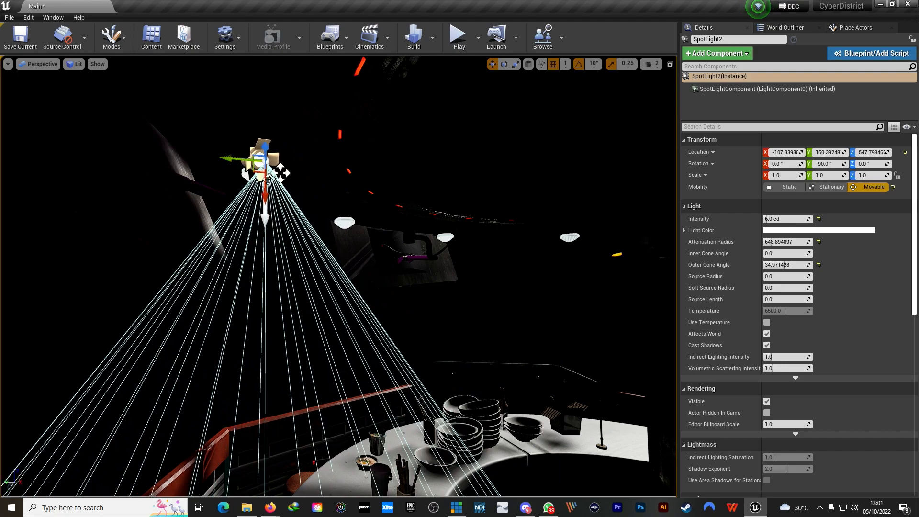
pyautogui.moveTo(267, 180); pyautogui.dragTo(464, 174, button='right')
pyautogui.moveTo(386, 185); pyautogui.dragTo(405, 155, button='right')
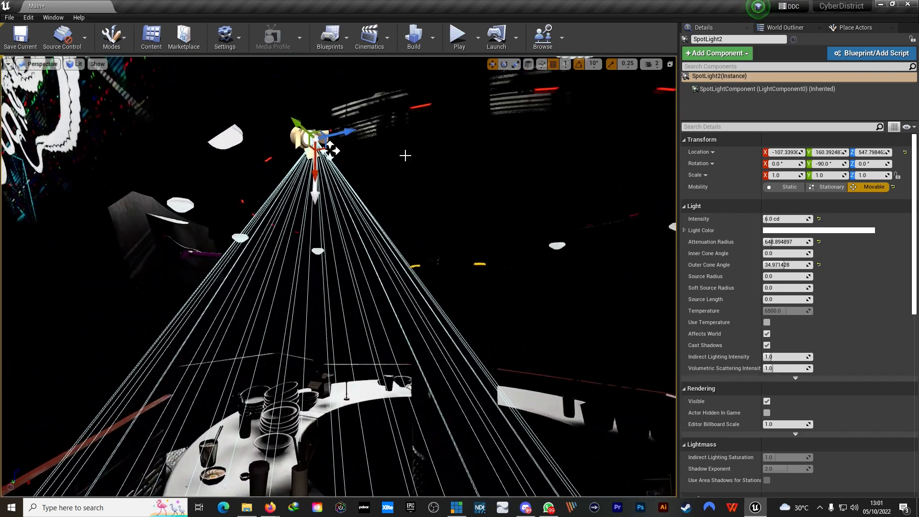
pyautogui.moveTo(310, 140); pyautogui.dragTo(230, 148)
pyautogui.moveTo(230, 149); pyautogui.dragTo(329, 111, button='right')
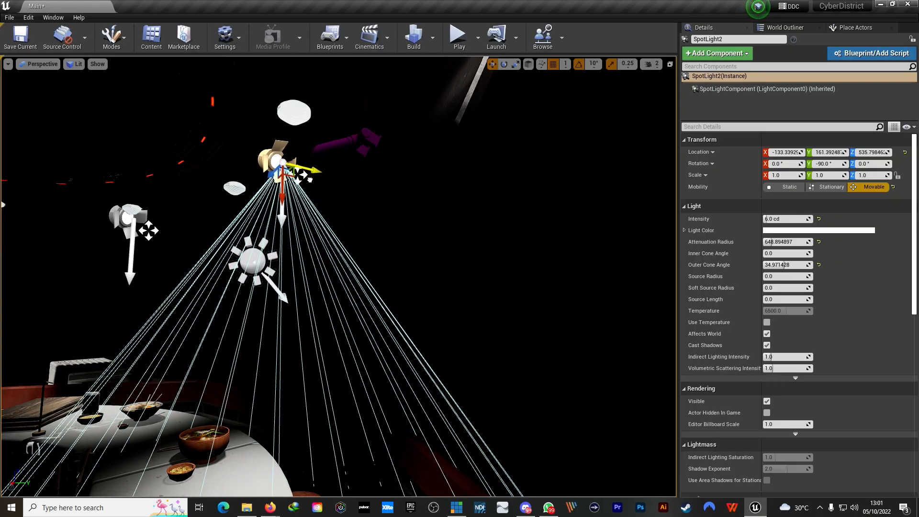
# Step: Place a point light in the air beside the upper bar counter, below the ceiling spot light
pyautogui.moveTo(310, 180); pyautogui.dragTo(371, 157, button='right')
pyautogui.press('s')
pyautogui.press('w')
pyautogui.press('g')
pyautogui.press('w')
pyautogui.press('w')
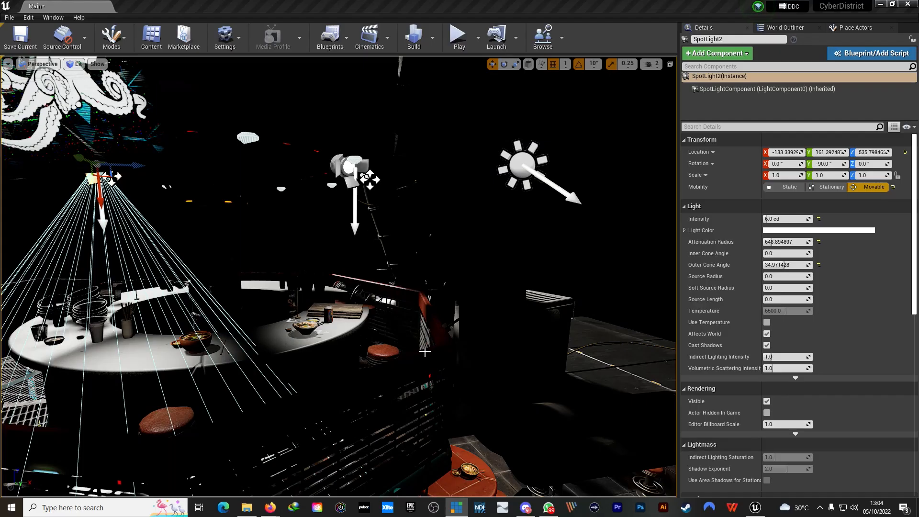
pyautogui.keyDown('shift'); pyautogui.moveTo(354, 165); pyautogui.dragTo(353, 114); pyautogui.keyUp('shift')
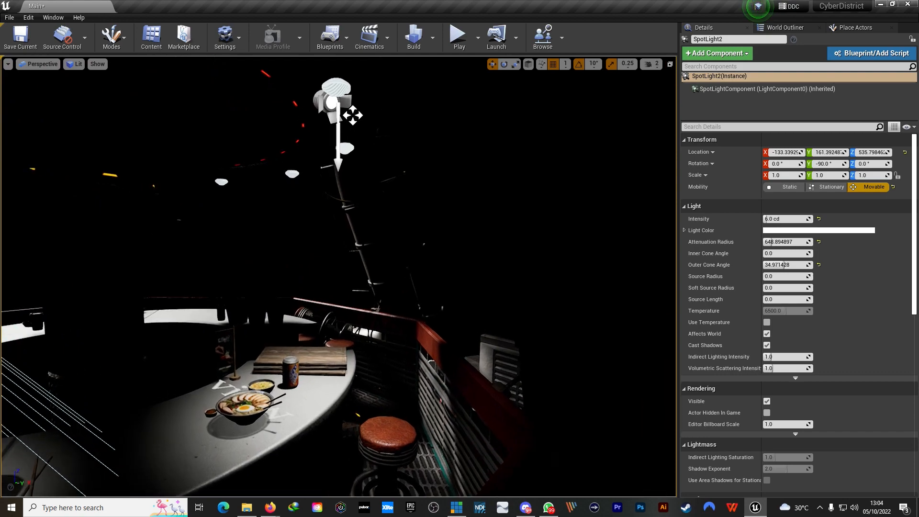
pyautogui.scroll(2, 281, 158)
pyautogui.click(856, 28)
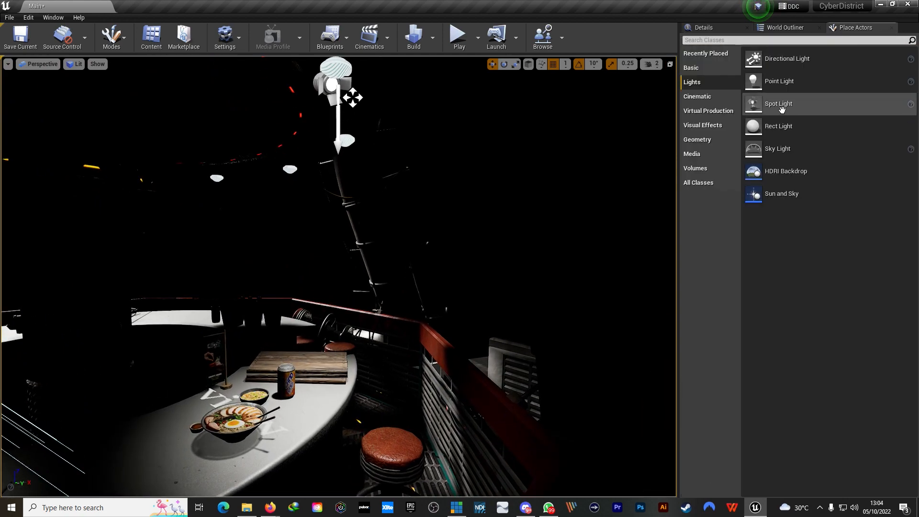
pyautogui.moveTo(781, 84); pyautogui.dragTo(317, 292)
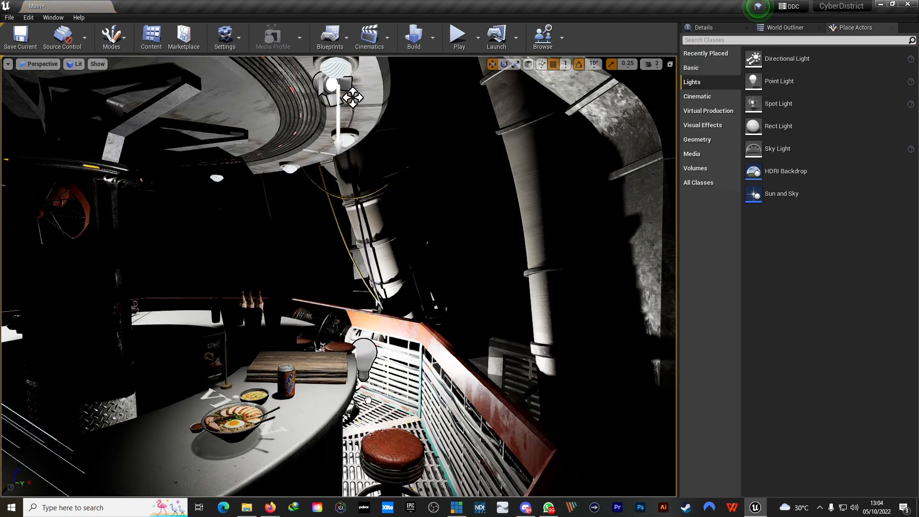
pyautogui.moveTo(315, 258); pyautogui.dragTo(316, 202)
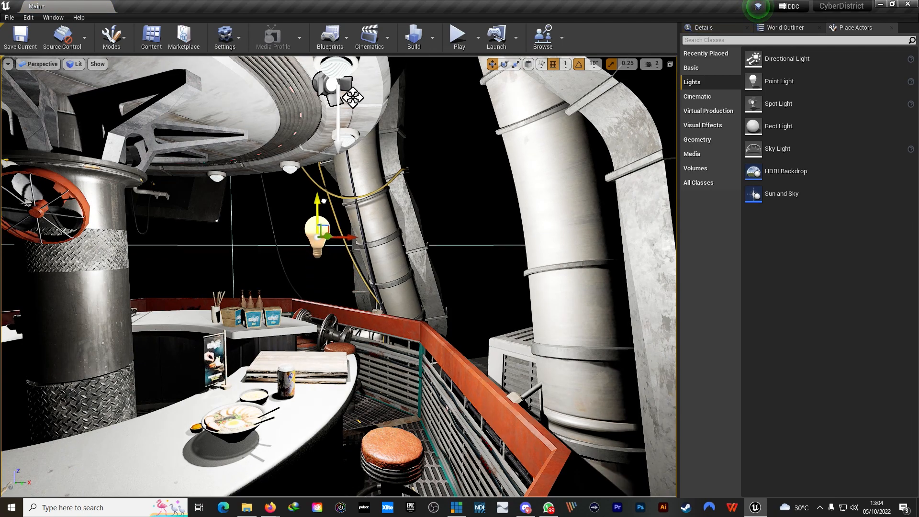
# Step: Shift the point light horizontally over the upper bar's edge to X 57, Y 34
pyautogui.moveTo(316, 202); pyautogui.dragTo(268, 225, button='right')
pyautogui.press('s')
pyautogui.moveTo(433, 214); pyautogui.dragTo(433, 211, button='right')
pyautogui.press('w')
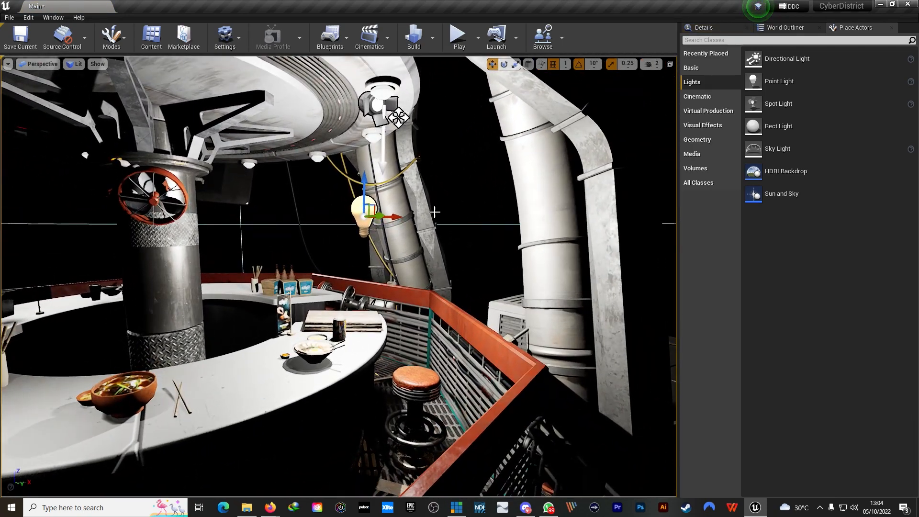
pyautogui.moveTo(398, 217); pyautogui.dragTo(429, 216)
pyautogui.press('s')
pyautogui.moveTo(429, 216); pyautogui.dragTo(430, 261, button='right')
pyautogui.moveTo(537, 225); pyautogui.dragTo(509, 197, button='right')
pyautogui.press('w')
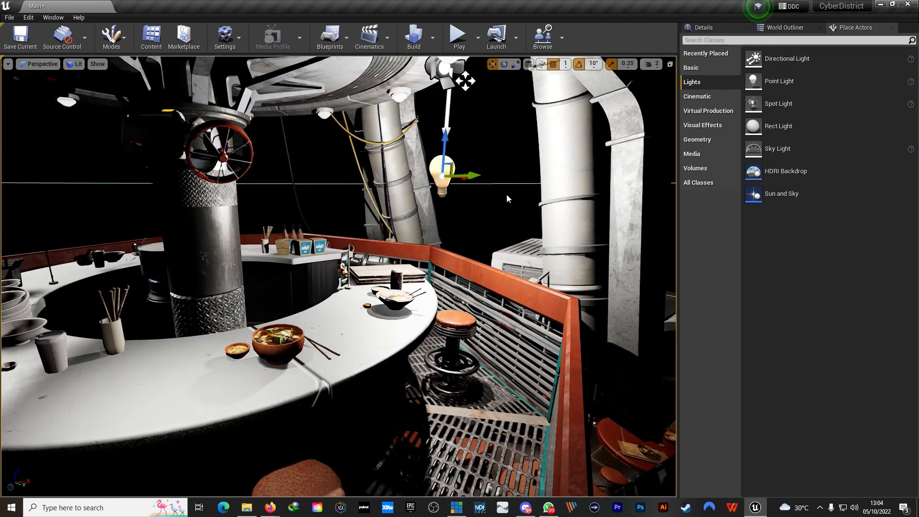
pyautogui.moveTo(464, 170); pyautogui.dragTo(406, 171)
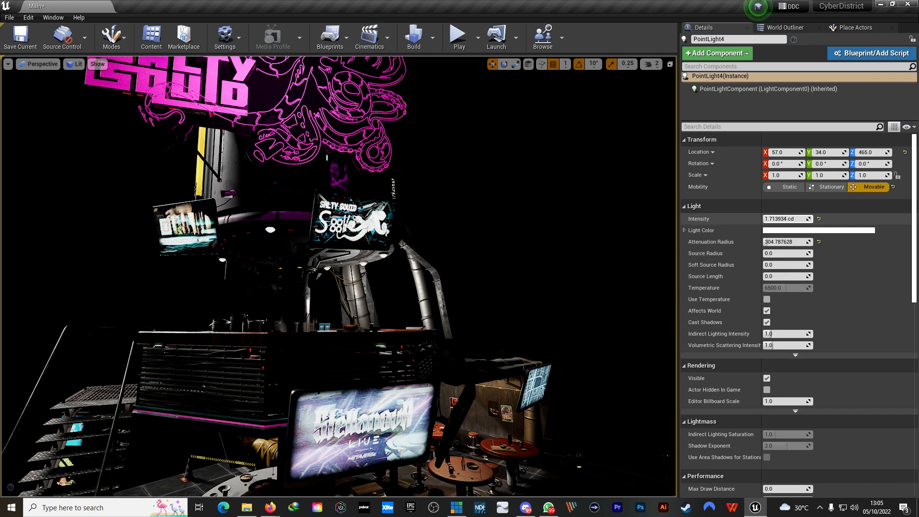
# Step: Set the point light's intensity to about 2.49 cd
pyautogui.moveTo(785, 219)
pyautogui.mouseDown()
pyautogui.moveTo(798, 219)
pyautogui.moveTo(784, 219)
pyautogui.mouseUp()
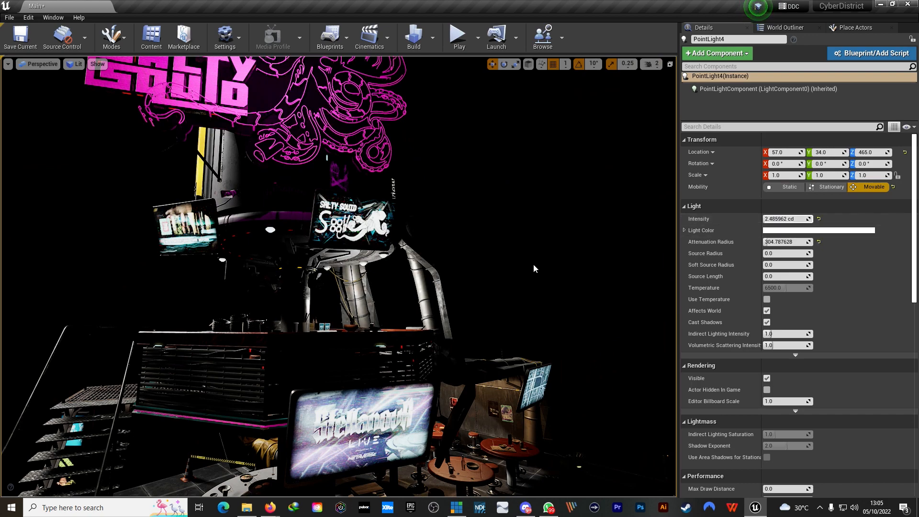
pyautogui.moveTo(534, 268); pyautogui.dragTo(470, 287, button='right')
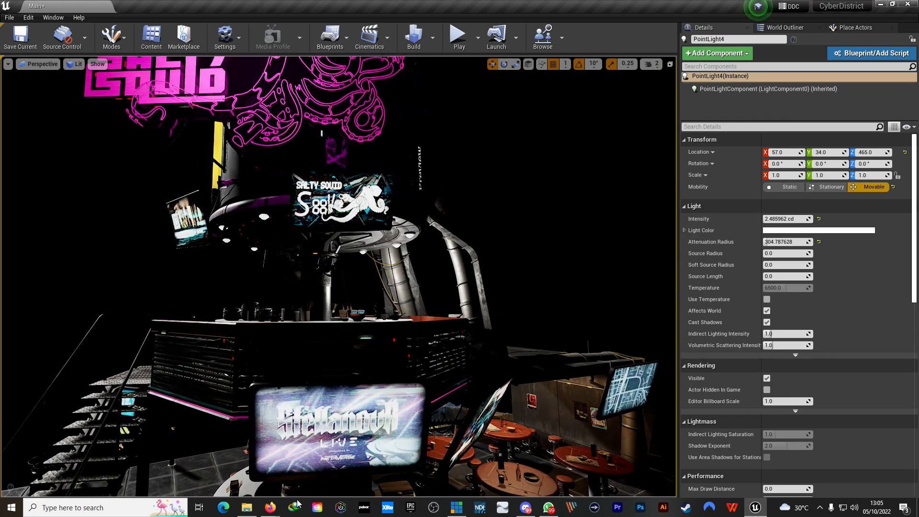
pyautogui.click(270, 507)
pyautogui.click(304, 475)
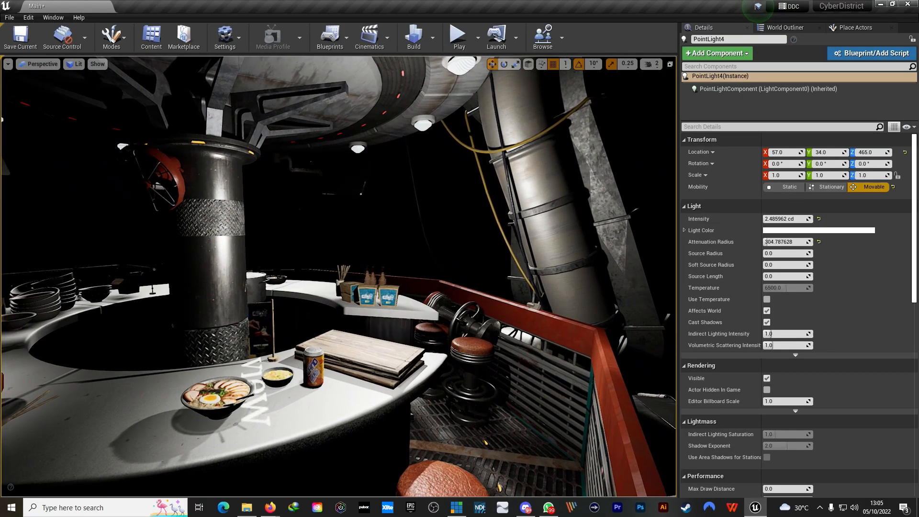
# Step: Adjust the height of the point light over the upper bar to Z 470
pyautogui.press('g')
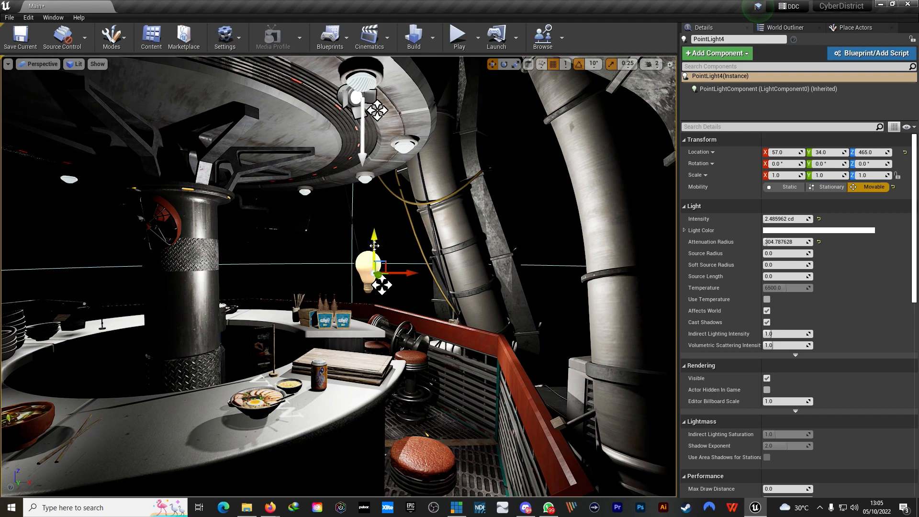
pyautogui.moveTo(375, 244); pyautogui.dragTo(388, 266)
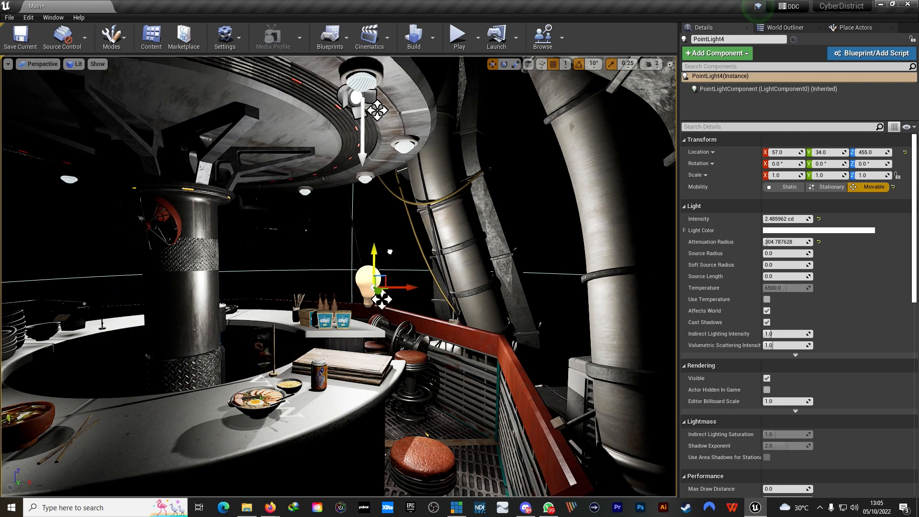
pyautogui.press('s')
pyautogui.moveTo(397, 251); pyautogui.dragTo(609, 295, button='right')
pyautogui.press('s')
pyautogui.press('g')
pyautogui.press('w')
pyautogui.press('w')
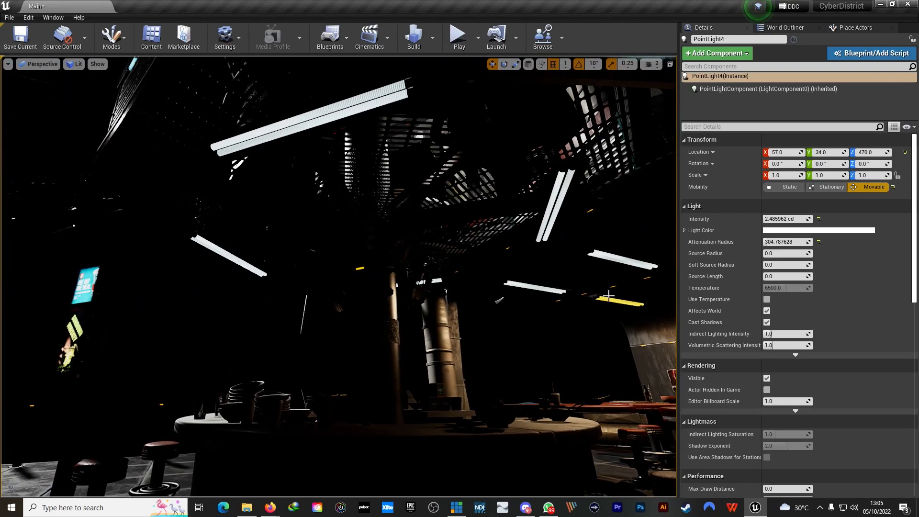
# Step: Place a rect light near the fluorescent tubes over the ground-floor round bar and pitch it -90° to face downward
pyautogui.click(846, 28)
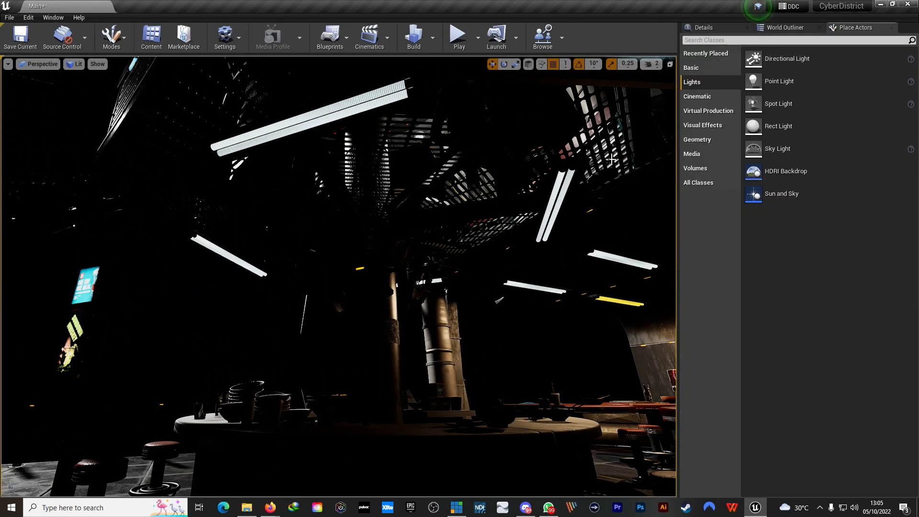
pyautogui.moveTo(336, 239); pyautogui.dragTo(493, 233, button='right')
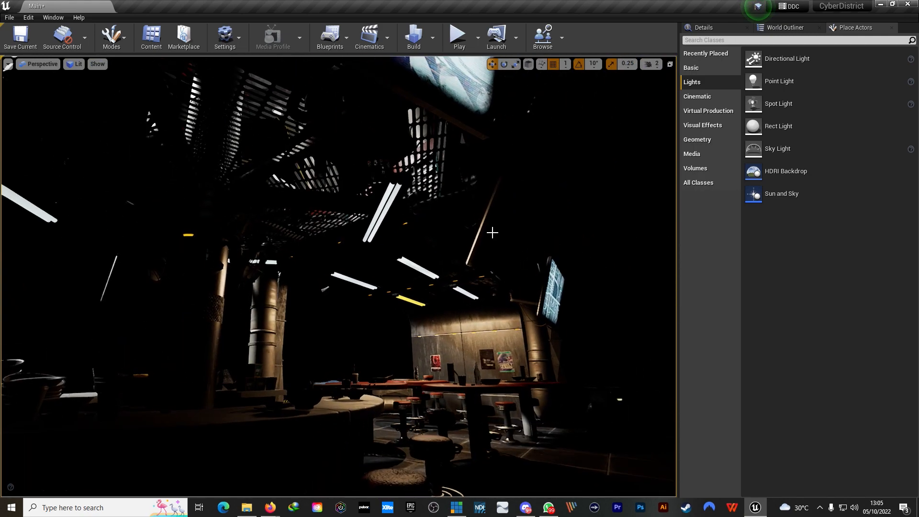
pyautogui.moveTo(416, 299); pyautogui.dragTo(363, 278, button='right')
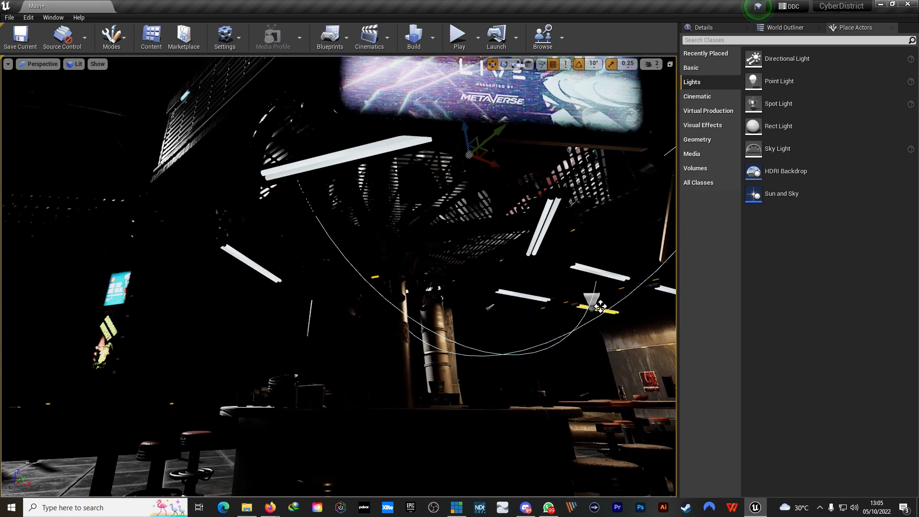
pyautogui.moveTo(800, 122); pyautogui.dragTo(364, 285)
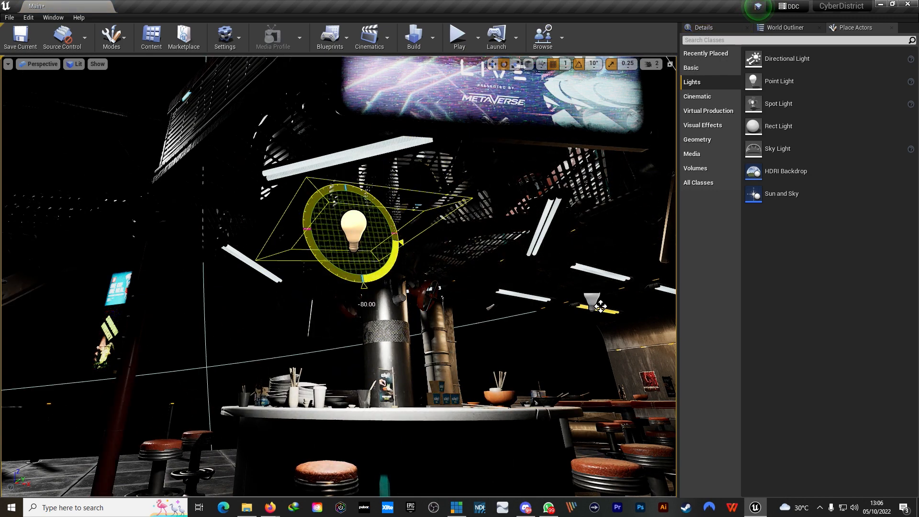
pyautogui.press('w')
pyautogui.moveTo(338, 276); pyautogui.dragTo(364, 287, button='right')
# Step: Set the rect light's source width to about 24.1 and its source height to about 165.1 to match the tubes
pyautogui.click(718, 27)
pyautogui.moveTo(574, 216); pyautogui.dragTo(628, 186, button='right')
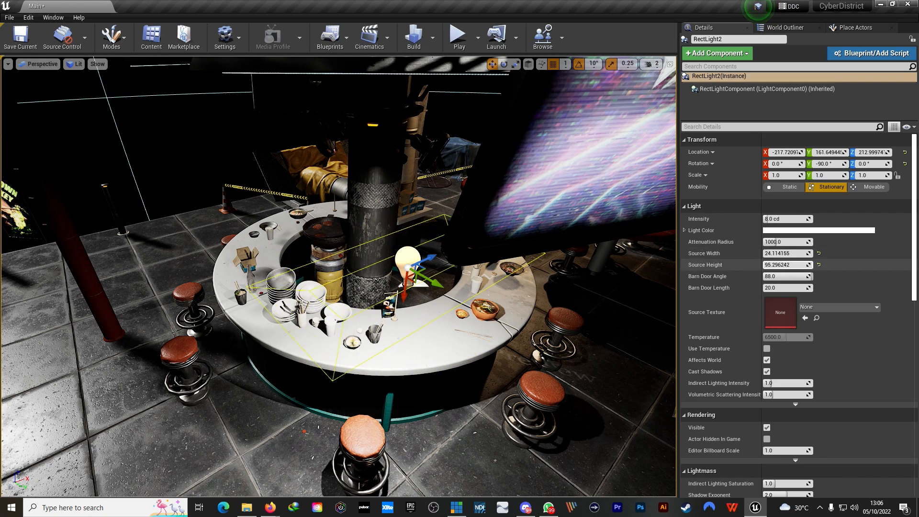
pyautogui.moveTo(544, 358); pyautogui.dragTo(231, 229, button='right')
pyautogui.moveTo(425, 306); pyautogui.dragTo(425, 357, button='right')
# Step: Turn the rect light toward the fluorescent tubes' direction and move it up to them at about X -204.2, Y 145.6, Z 276
pyautogui.press('e')
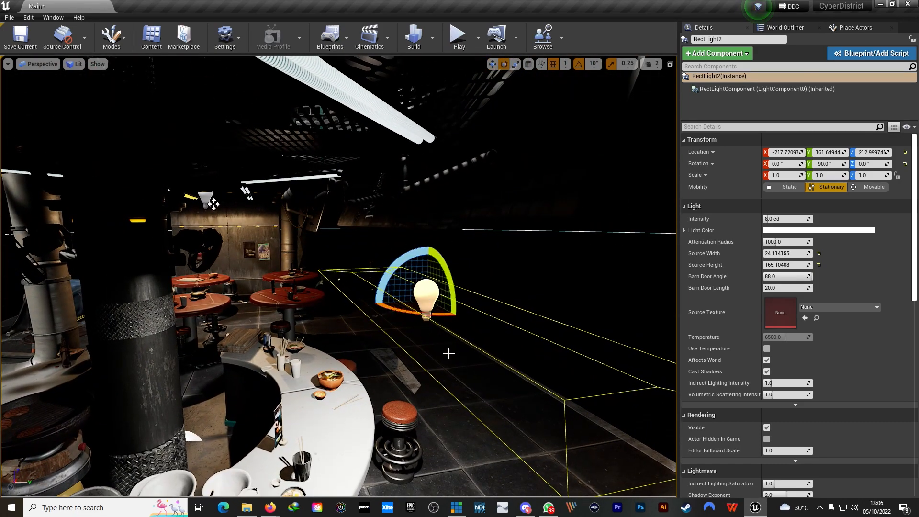
pyautogui.moveTo(415, 312); pyautogui.dragTo(445, 354)
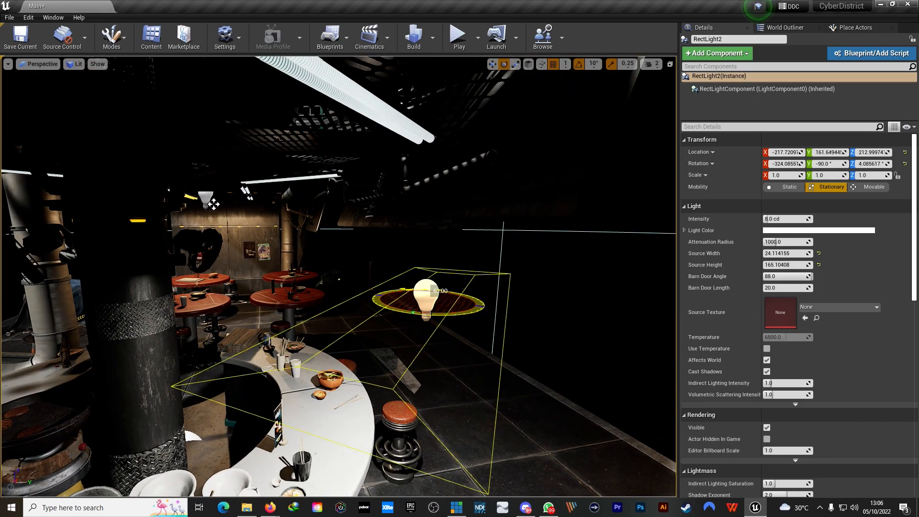
pyautogui.moveTo(428, 324); pyautogui.dragTo(431, 177)
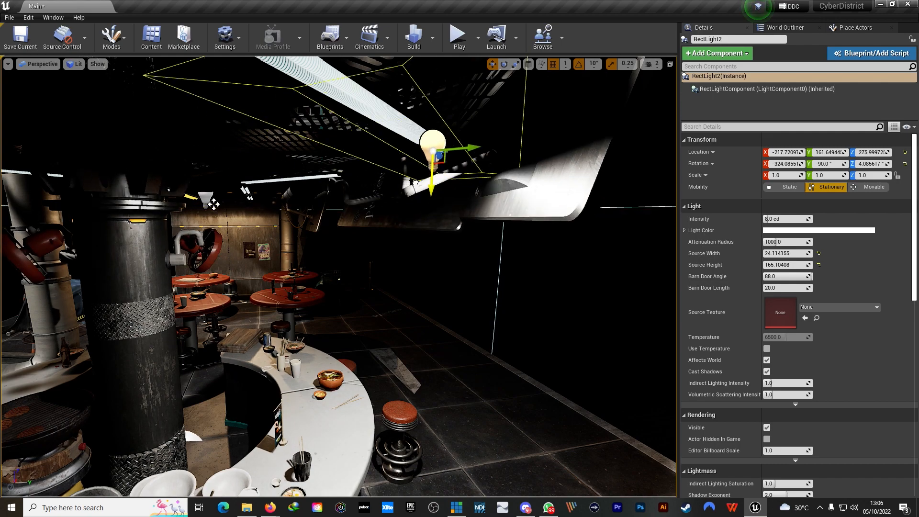
pyautogui.moveTo(479, 154); pyautogui.dragTo(429, 158)
pyautogui.moveTo(430, 158); pyautogui.dragTo(430, 110, button='right')
pyautogui.moveTo(403, 266); pyautogui.dragTo(392, 143, button='right')
# Step: Set the rotation snap to 5° and turn the rect light parallel to the fluorescent tubes, at about 412.1° on X
pyautogui.press('e')
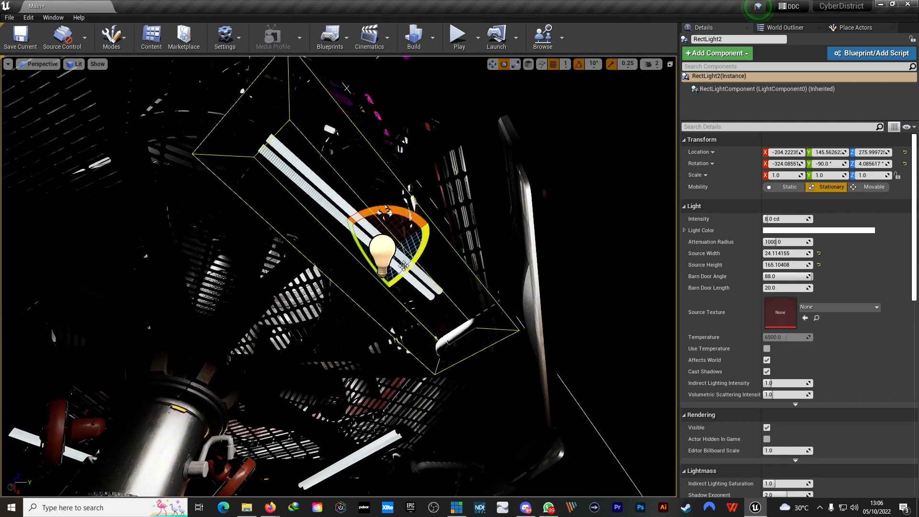
pyautogui.moveTo(397, 209); pyautogui.dragTo(412, 225)
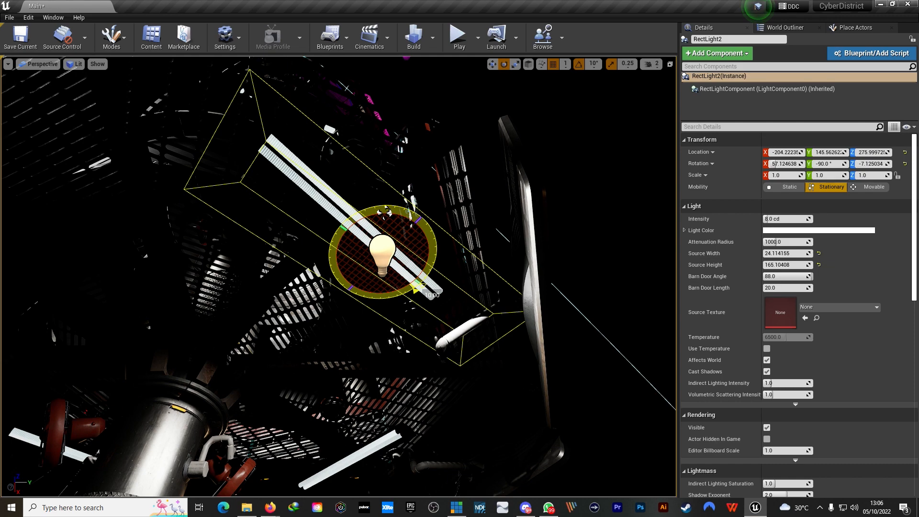
pyautogui.click(593, 64)
pyautogui.click(598, 83)
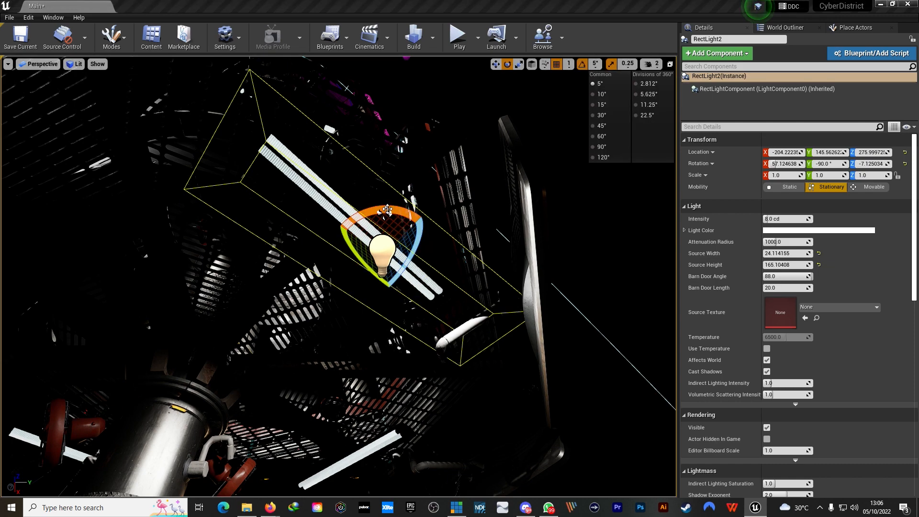
pyautogui.moveTo(388, 209); pyautogui.dragTo(385, 211)
# Step: Align the rect light with the fluorescent tubes at about X -209.9, Y 144.1, Z 283
pyautogui.keyDown('alt'); pyautogui.moveTo(365, 298); pyautogui.dragTo(462, 323); pyautogui.keyUp('alt')
pyautogui.press('w')
pyautogui.keyDown('alt'); pyautogui.moveTo(413, 245); pyautogui.dragTo(462, 302); pyautogui.keyUp('alt')
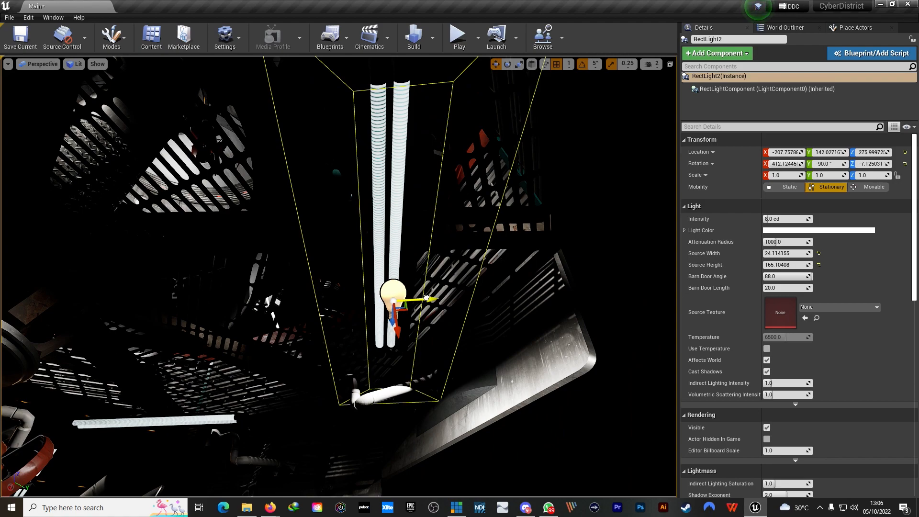
pyautogui.keyDown('alt'); pyautogui.moveTo(418, 275); pyautogui.dragTo(413, 274); pyautogui.keyUp('alt')
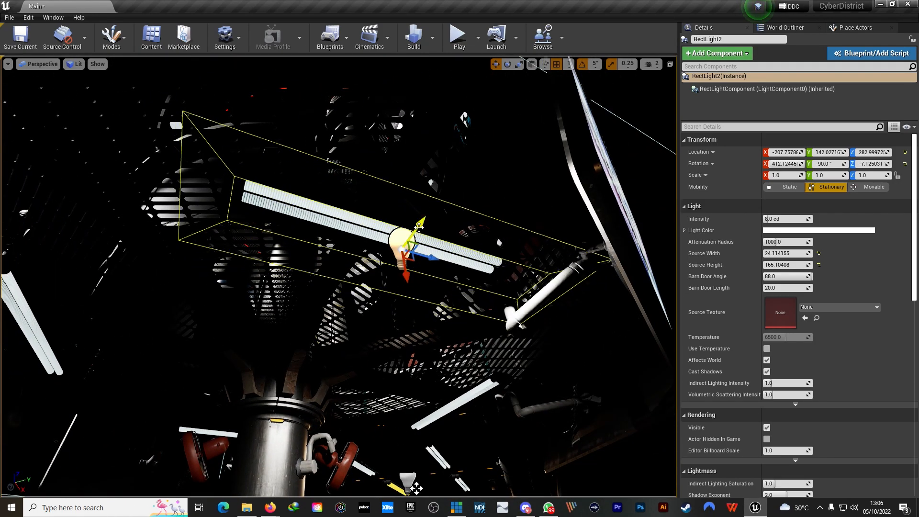
pyautogui.moveTo(418, 227); pyautogui.dragTo(423, 222)
pyautogui.moveTo(362, 291); pyautogui.dragTo(465, 258, button='right')
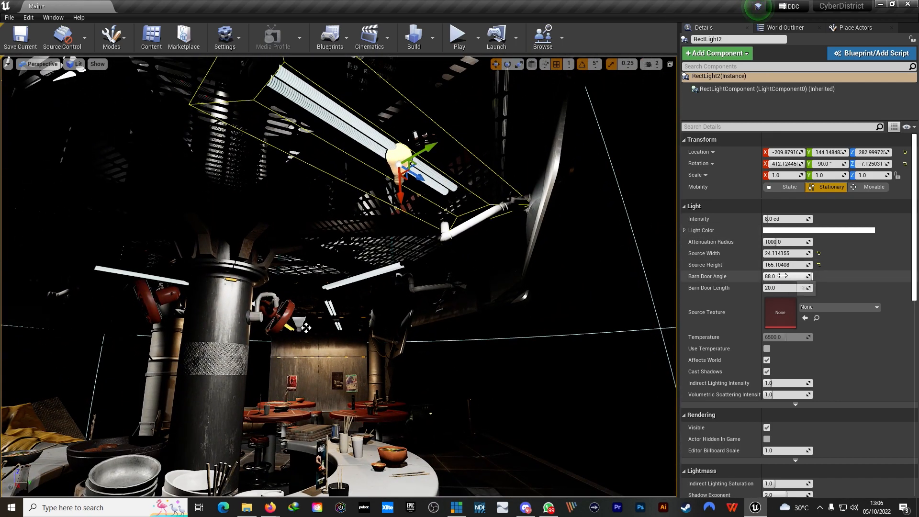
# Step: Set the rect light's barn door angle to about 74.6 and its barn door length to about 16.1
pyautogui.moveTo(795, 276); pyautogui.dragTo(824, 287)
pyautogui.moveTo(306, 328); pyautogui.dragTo(436, 241, button='right')
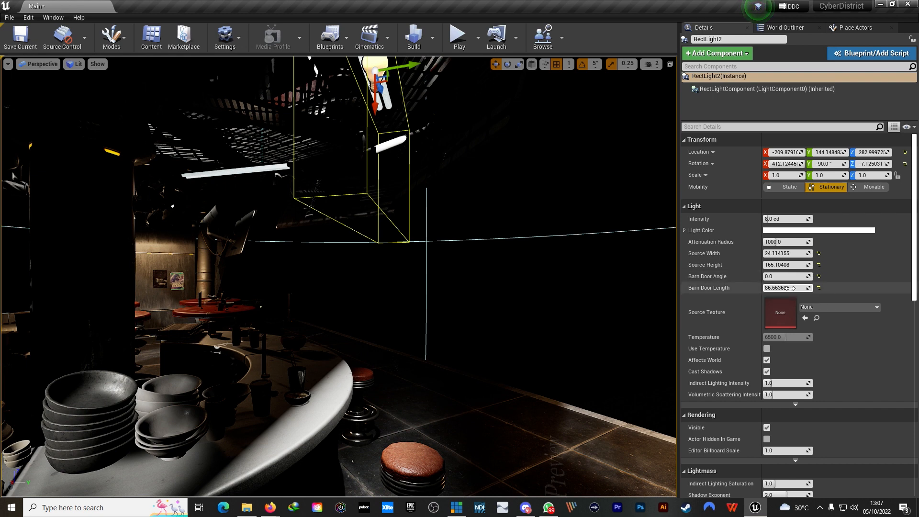
pyautogui.moveTo(788, 288); pyautogui.dragTo(814, 277)
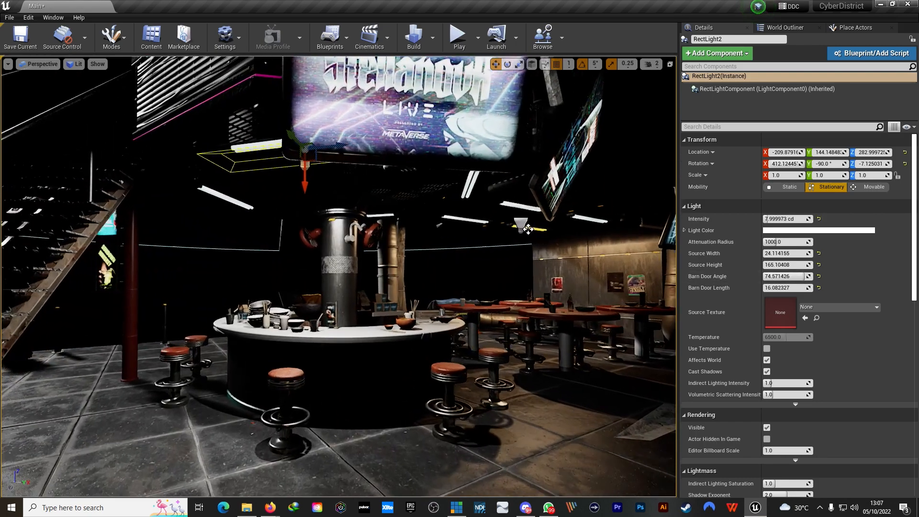
# Step: Set the rect light's intensity to about 4.04 cd, judging its effect on the round bar and the whole building
pyautogui.moveTo(648, 238); pyautogui.dragTo(555, 167, button='right')
pyautogui.moveTo(398, 259); pyautogui.dragTo(639, 201, button='right')
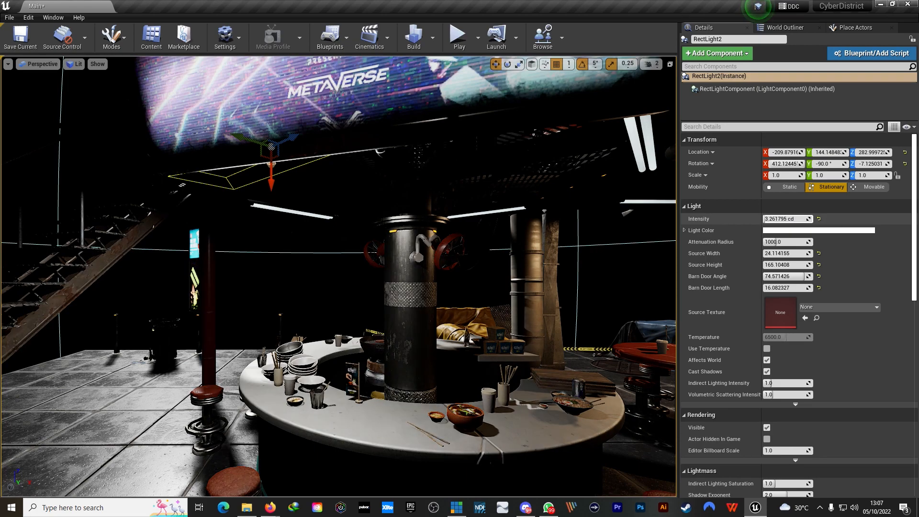
pyautogui.moveTo(504, 83); pyautogui.dragTo(504, 83, button='right')
pyautogui.moveTo(374, 330); pyautogui.dragTo(374, 330, button='right')
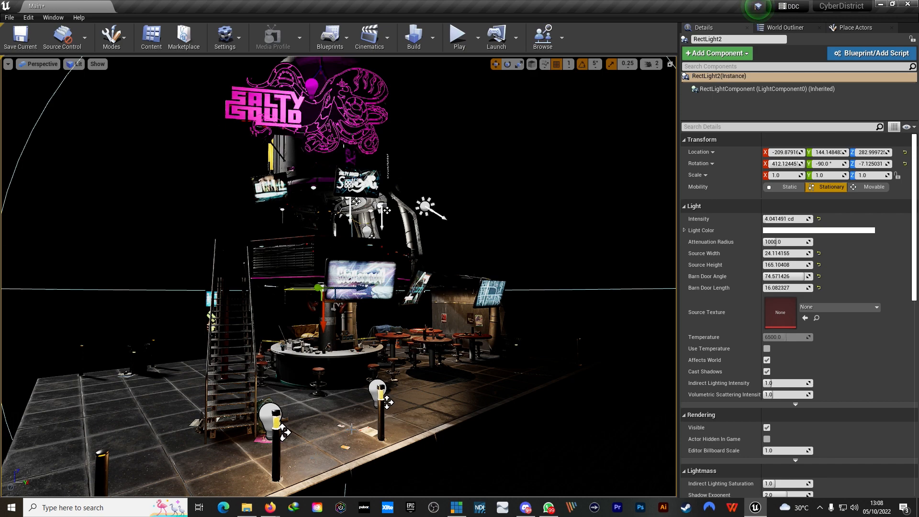
# Step: Place a Cine Camera Actor near the round bar and start piloting it
pyautogui.moveTo(374, 329); pyautogui.dragTo(374, 329, button='right')
pyautogui.click(856, 27)
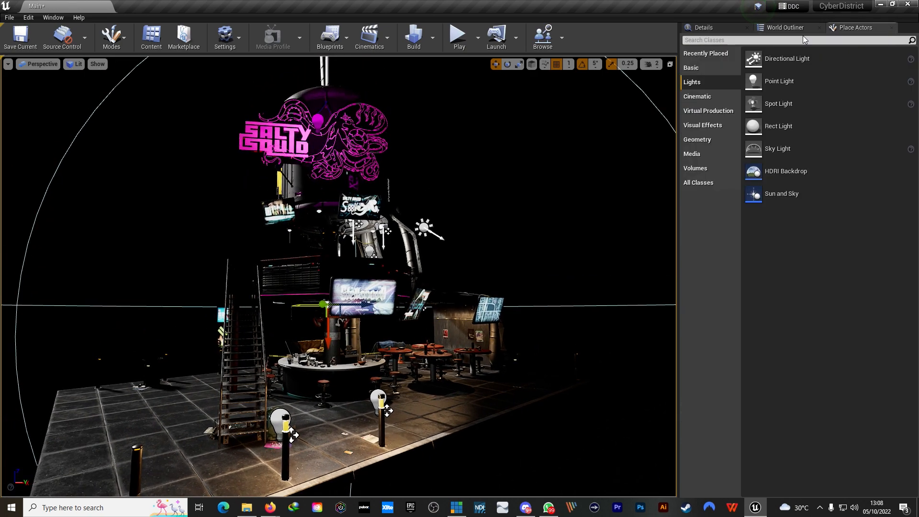
pyautogui.click(713, 97)
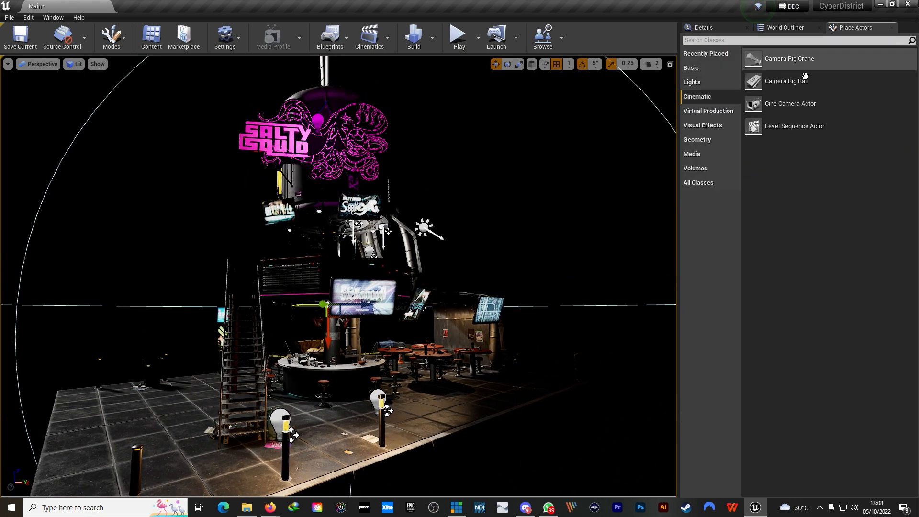
pyautogui.moveTo(774, 115); pyautogui.dragTo(357, 342)
pyautogui.rightClick(328, 344)
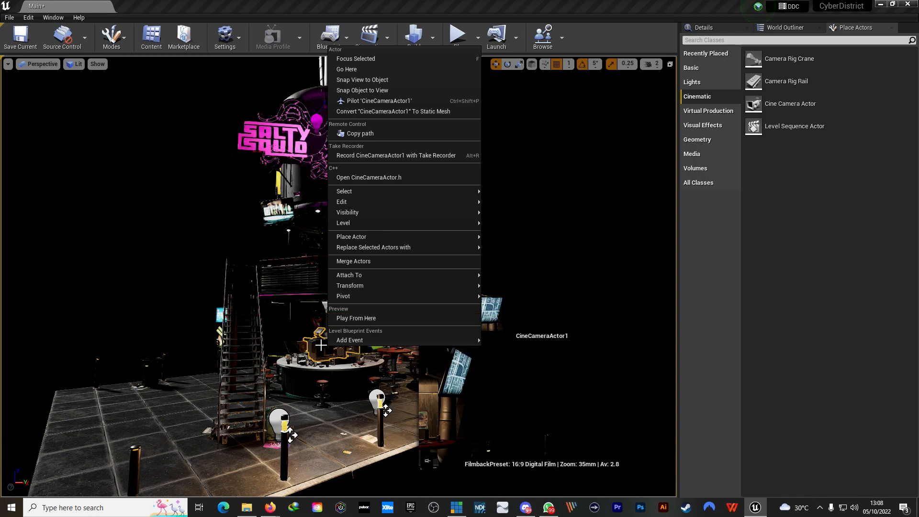
pyautogui.click(383, 101)
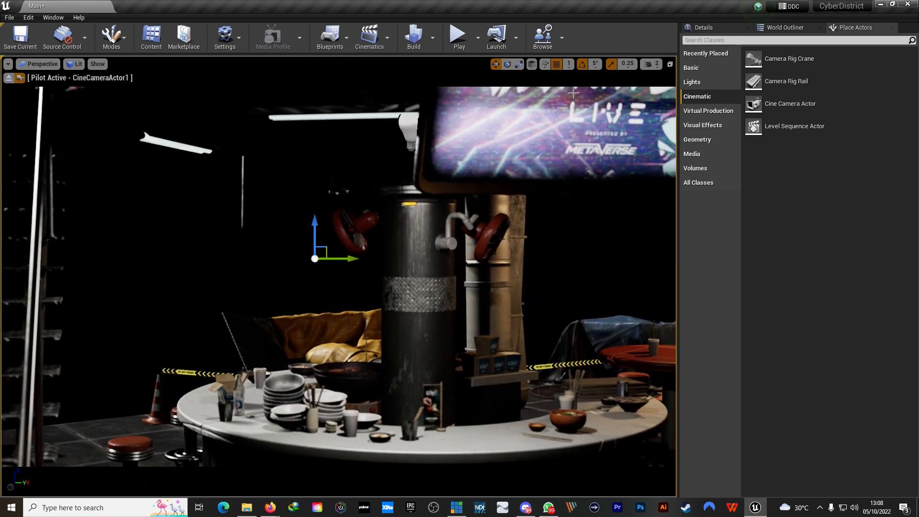
# Step: Set the camera speed to 4 and pull the piloted camera back to about X -2155, Y 2914.8, Z 315.4, framing the whole building
pyautogui.click(651, 64)
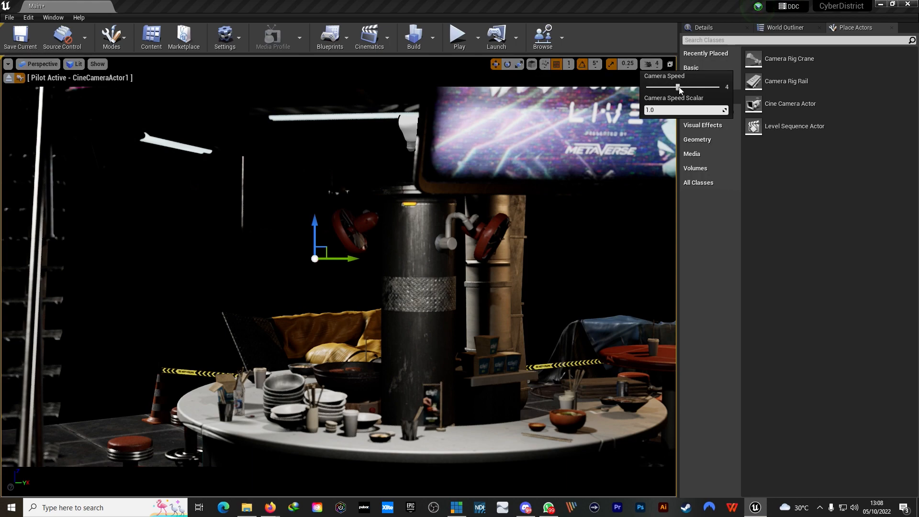
pyautogui.moveTo(501, 216); pyautogui.dragTo(424, 233, button='right')
pyautogui.press('s')
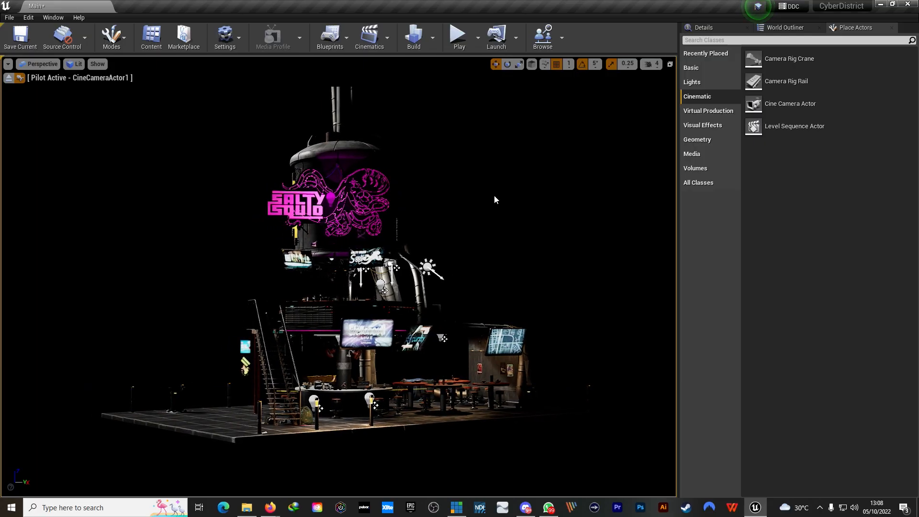
# Step: Set the cine camera's filmback to 16:9 DSLR
pyautogui.click(719, 29)
pyautogui.click(810, 241)
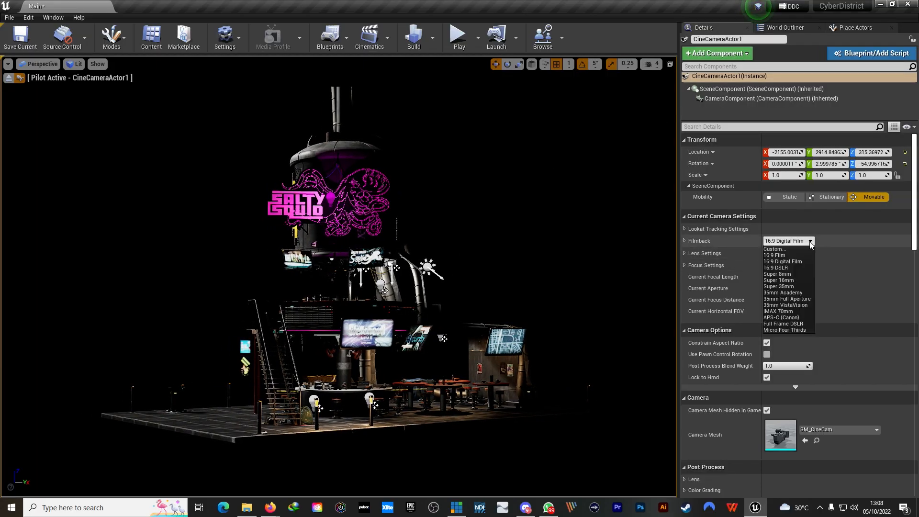
pyautogui.click(786, 268)
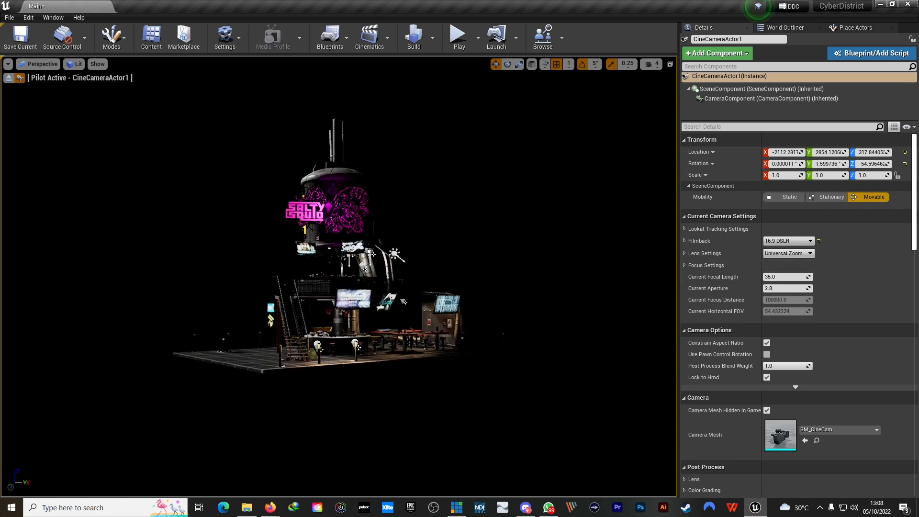
# Step: Reframe the whole building with the camera at about X -1541.8, Y 2124.7, Z 274.1, and stop piloting it
pyautogui.press('w')
pyautogui.moveTo(339, 276); pyautogui.dragTo(332, 299, button='right')
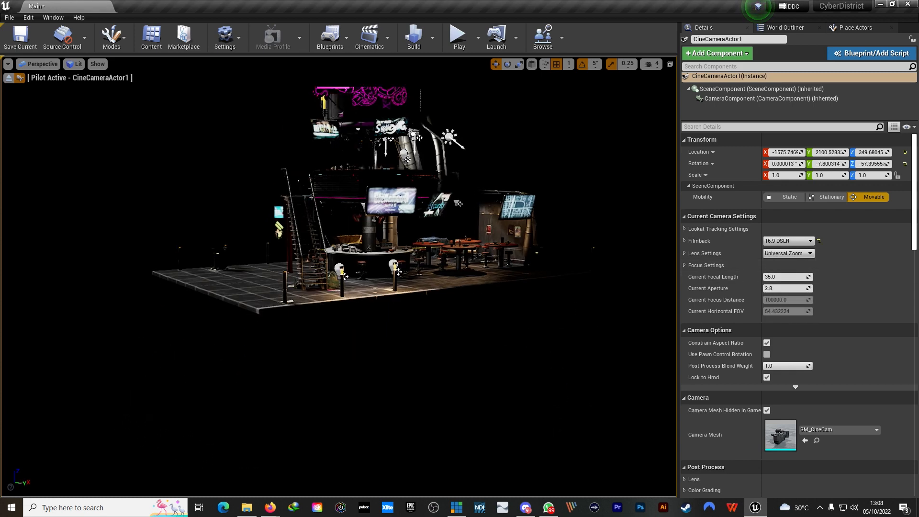
pyautogui.moveTo(472, 317); pyautogui.dragTo(476, 290, button='right')
pyautogui.press('q')
pyautogui.press('d')
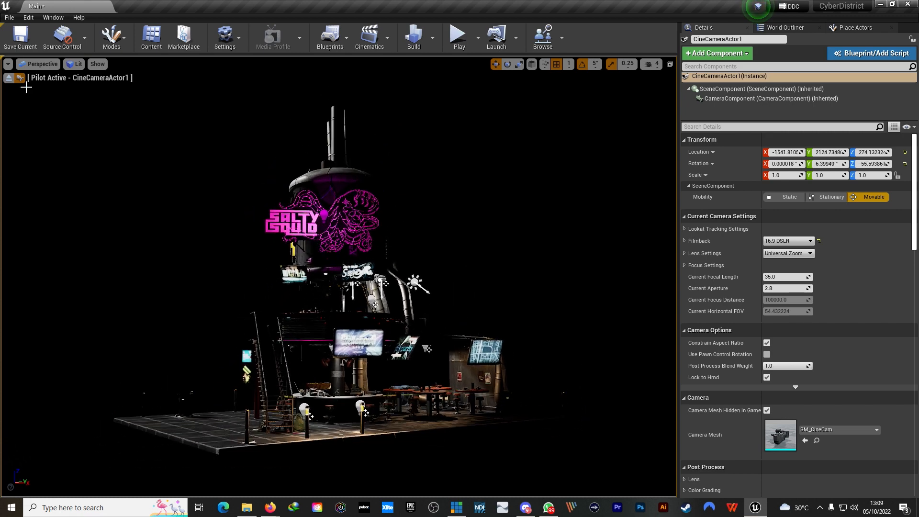
pyautogui.click(8, 78)
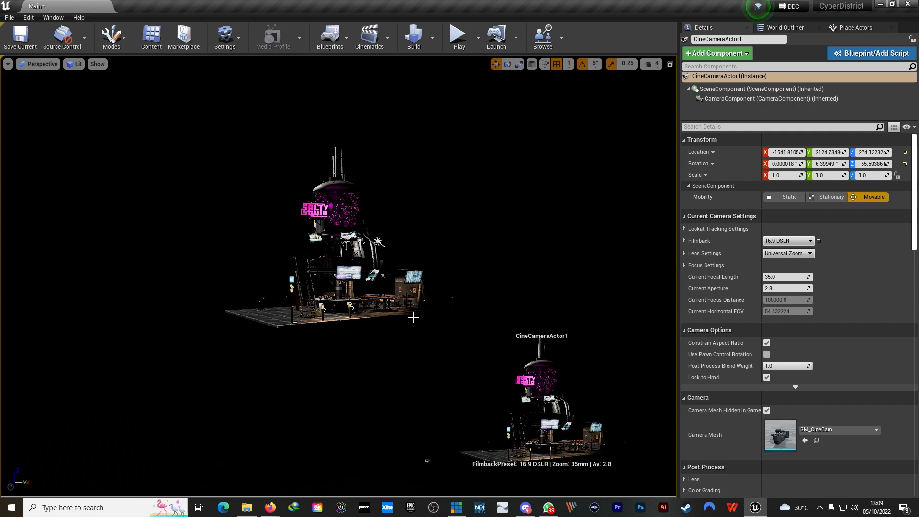
# Step: Switch the viewport to Unlit, find the cine camera in the scene and lock its actor movement
pyautogui.moveTo(413, 317); pyautogui.dragTo(420, 325, button='right')
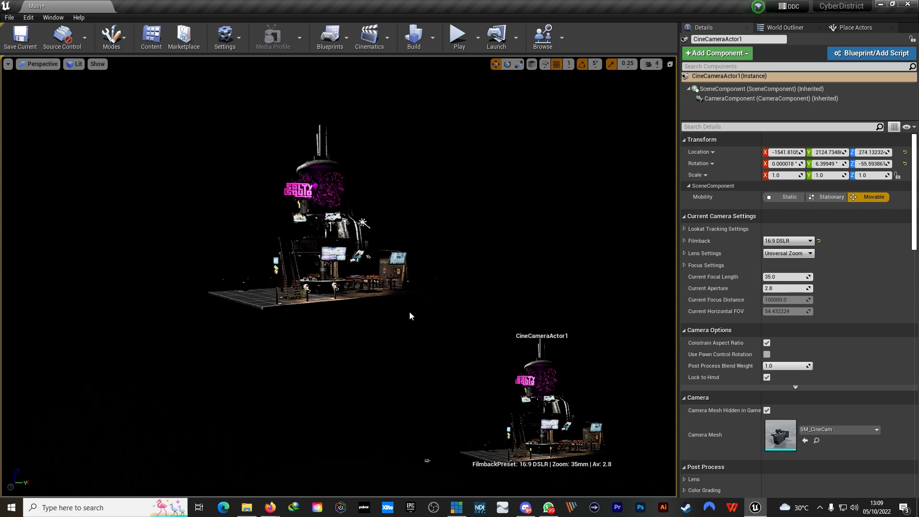
pyautogui.click(71, 64)
pyautogui.click(81, 94)
pyautogui.scroll(5, 220, 130)
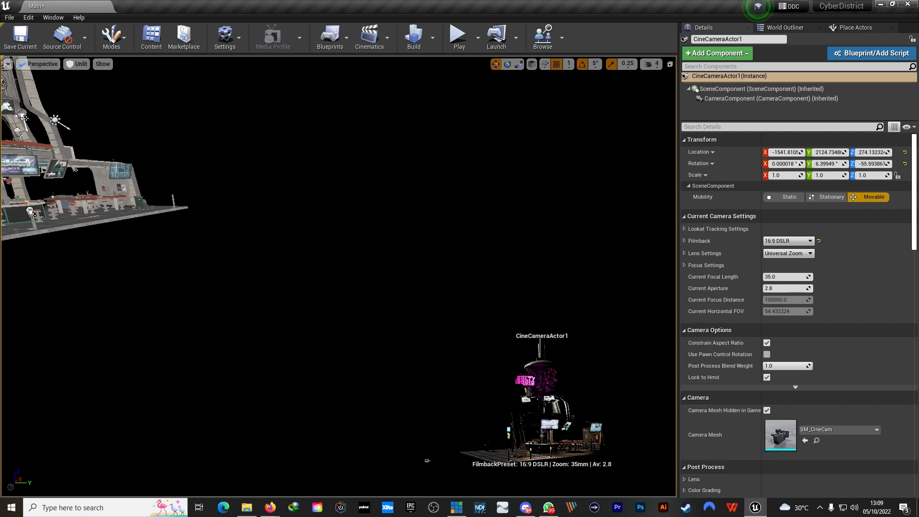
pyautogui.moveTo(220, 129); pyautogui.dragTo(258, 156, button='right')
pyautogui.rightClick(265, 236)
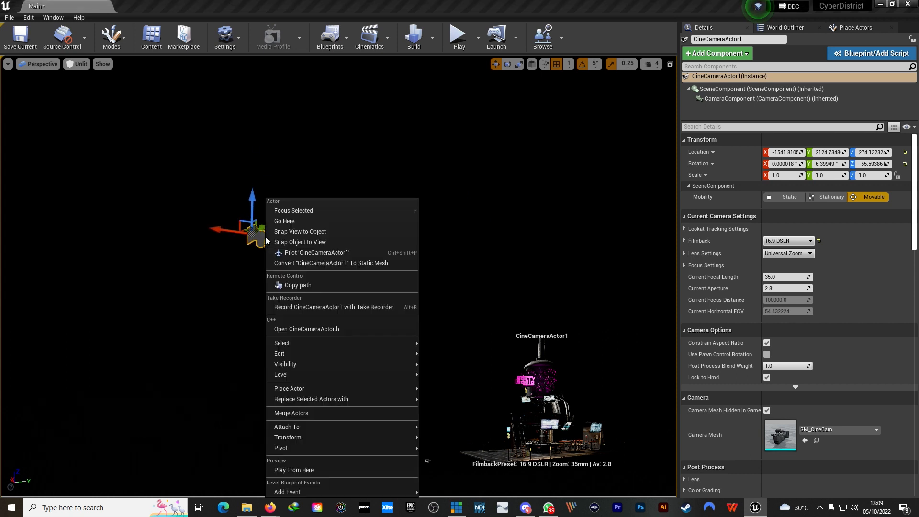
pyautogui.moveTo(307, 439)
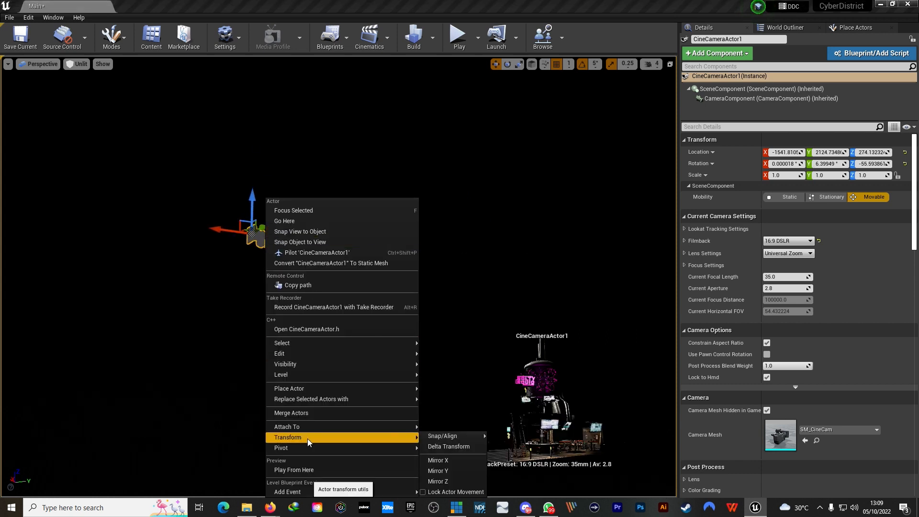
pyautogui.click(434, 492)
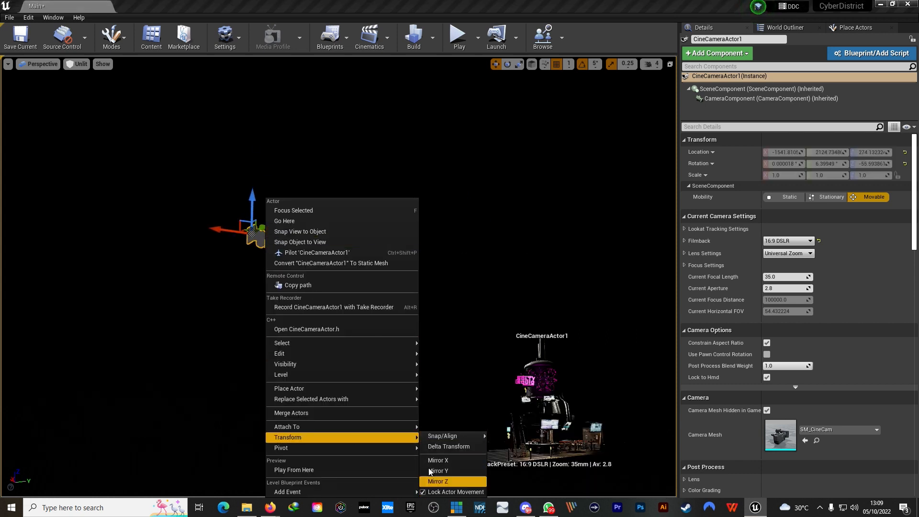
pyautogui.click(494, 304)
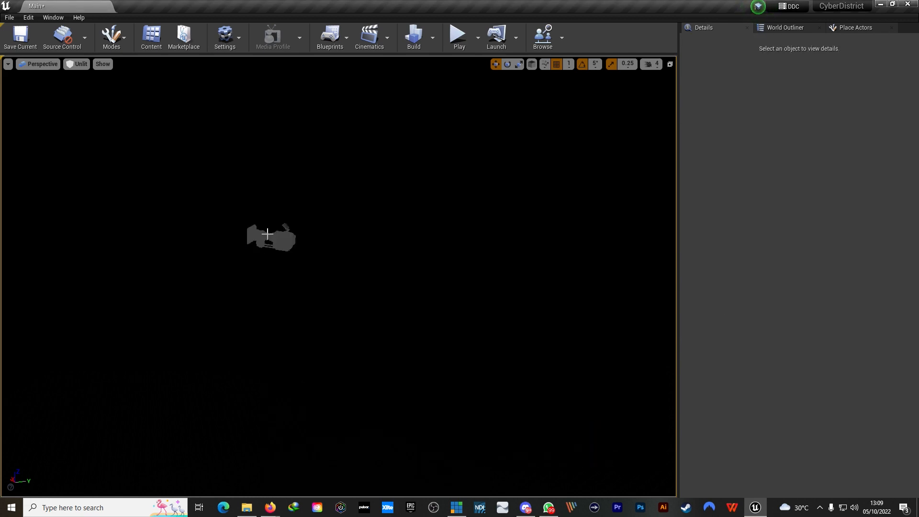
# Step: Look through the locked CineCameraActor1 and return the viewport to Lit shading
pyautogui.click(277, 239)
pyautogui.moveTo(277, 239); pyautogui.dragTo(239, 280, button='right')
pyautogui.press('s')
pyautogui.moveTo(376, 386); pyautogui.dragTo(376, 388, button='right')
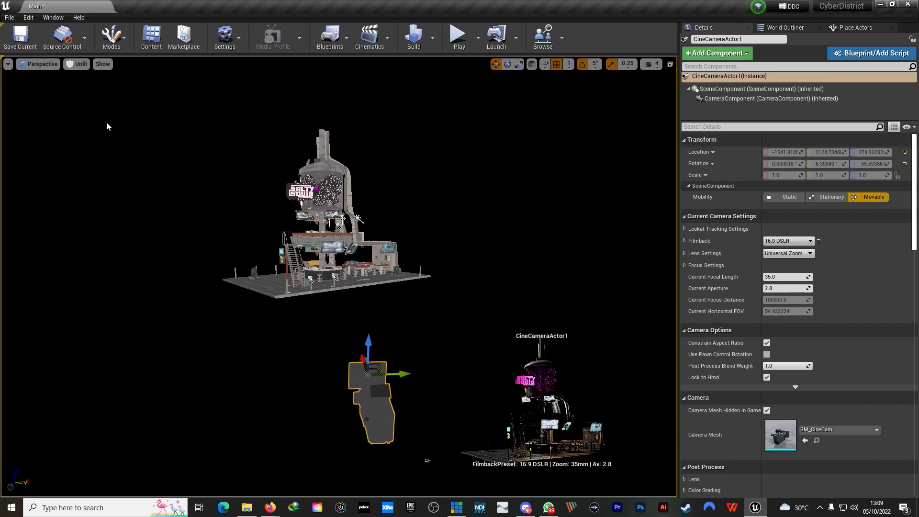
pyautogui.click(39, 64)
pyautogui.click(48, 191)
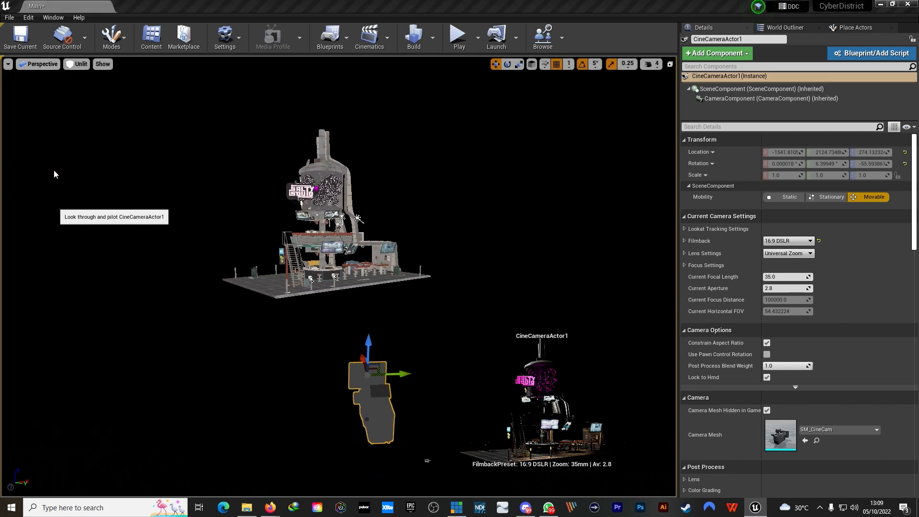
pyautogui.click(77, 64)
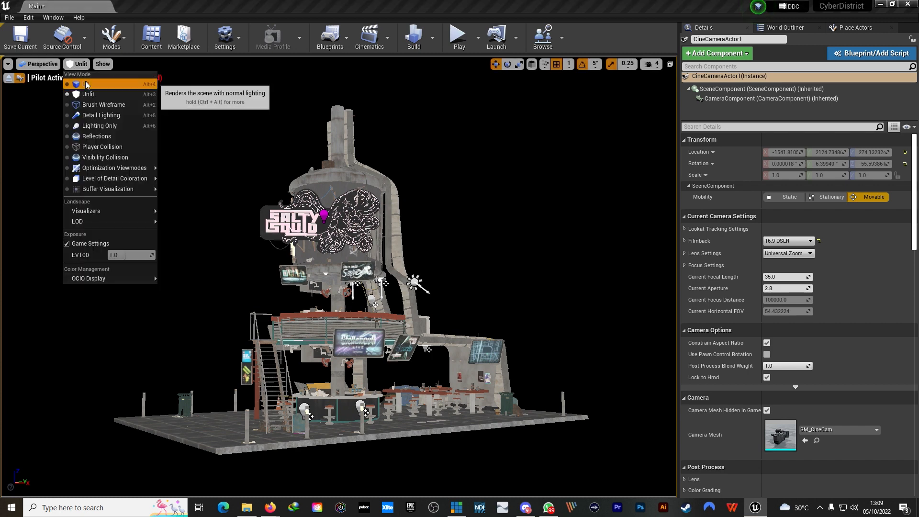
pyautogui.click(82, 84)
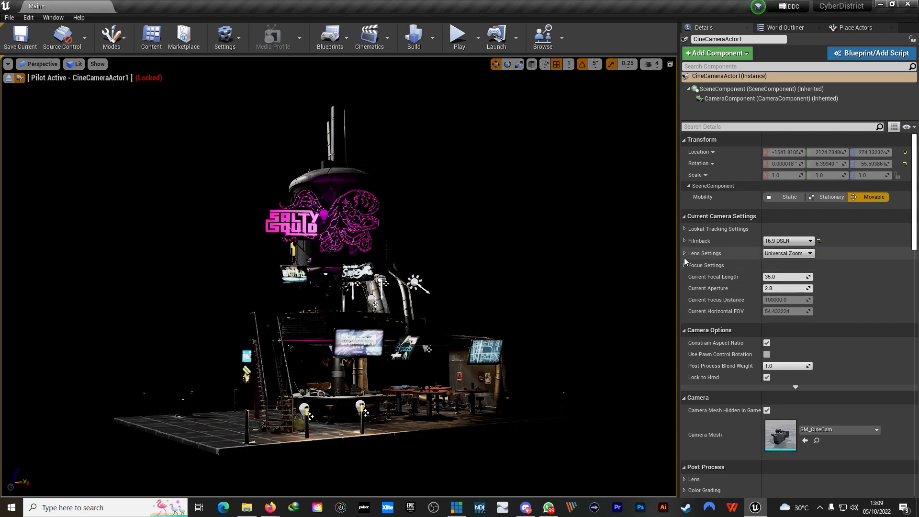
# Step: Try the 30mm Prime f/1.4, 12mm Prime f/2.8 and 50mm Prime f/1.8 lens presets on the cine camera
pyautogui.click(808, 253)
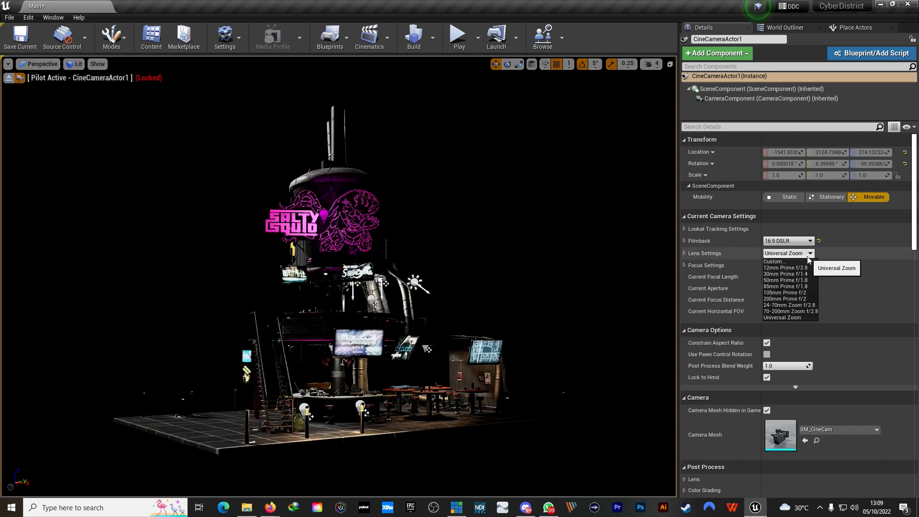
pyautogui.click(789, 273)
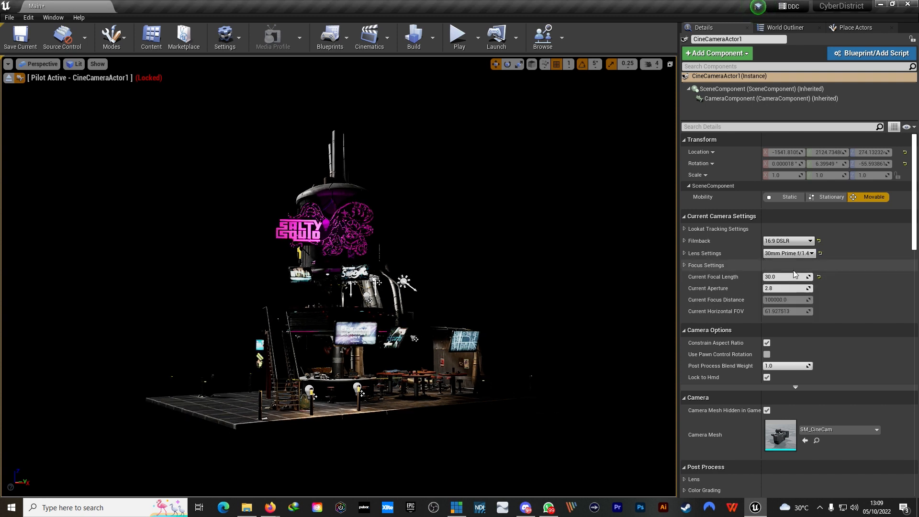
pyautogui.click(809, 254)
pyautogui.click(790, 266)
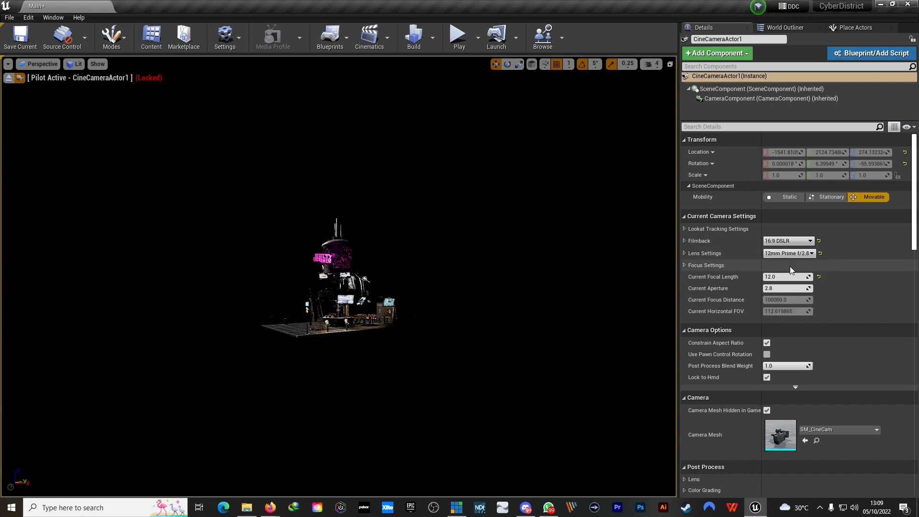
pyautogui.click(809, 255)
pyautogui.click(788, 279)
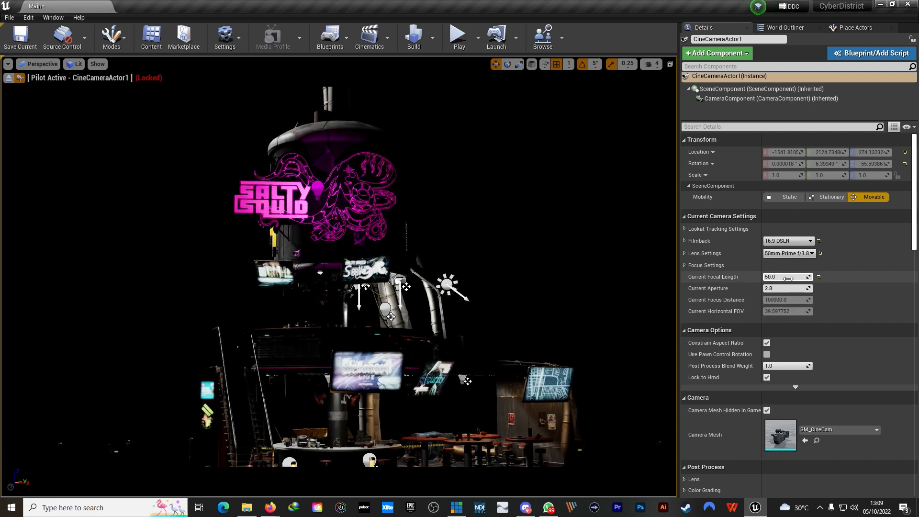
pyautogui.click(812, 254)
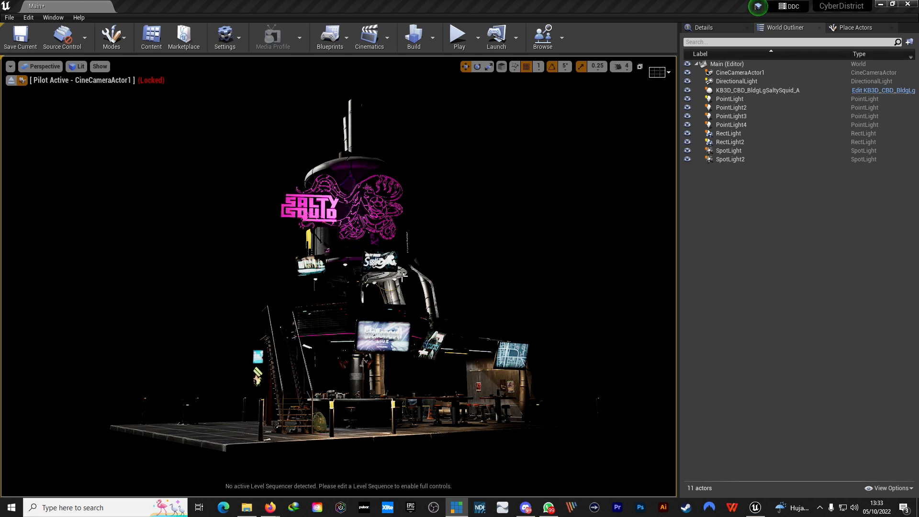
# Step: Place a Post Process Volume in the scene beside the building
pyautogui.click(856, 28)
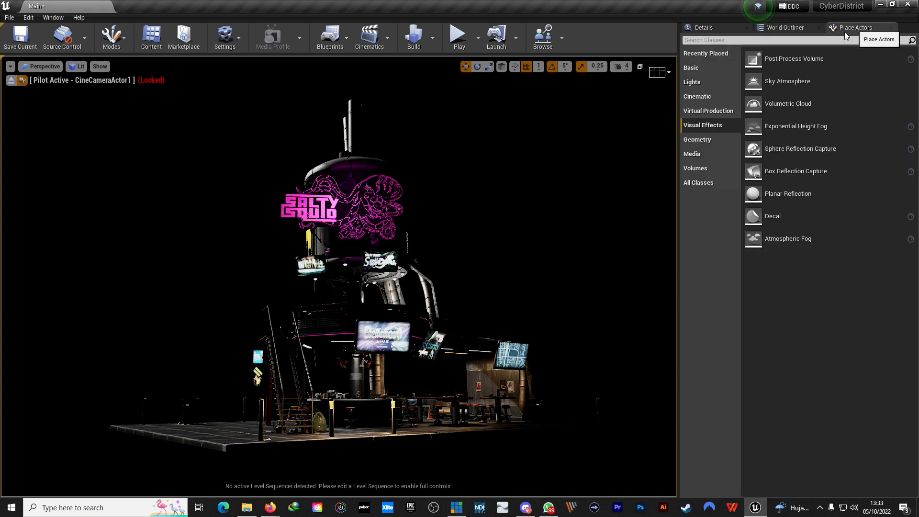
pyautogui.click(711, 114)
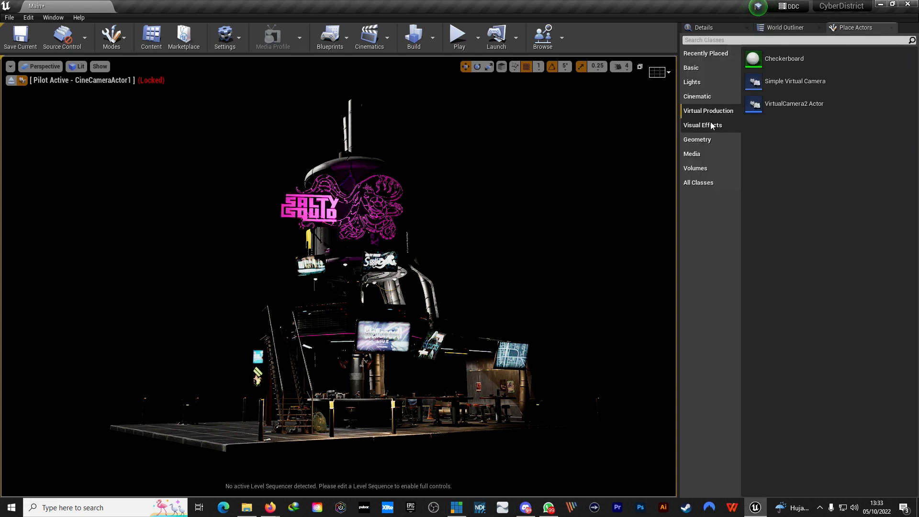
pyautogui.click(711, 124)
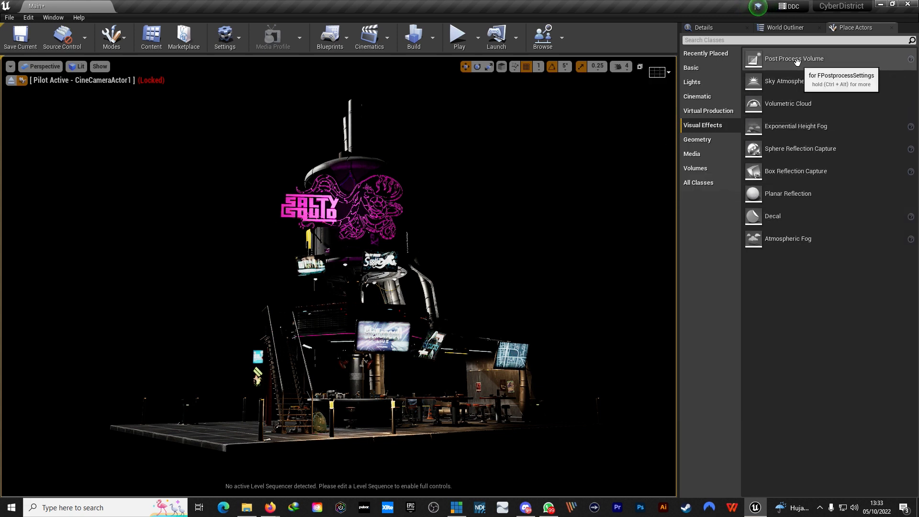
pyautogui.moveTo(563, 419); pyautogui.dragTo(562, 419)
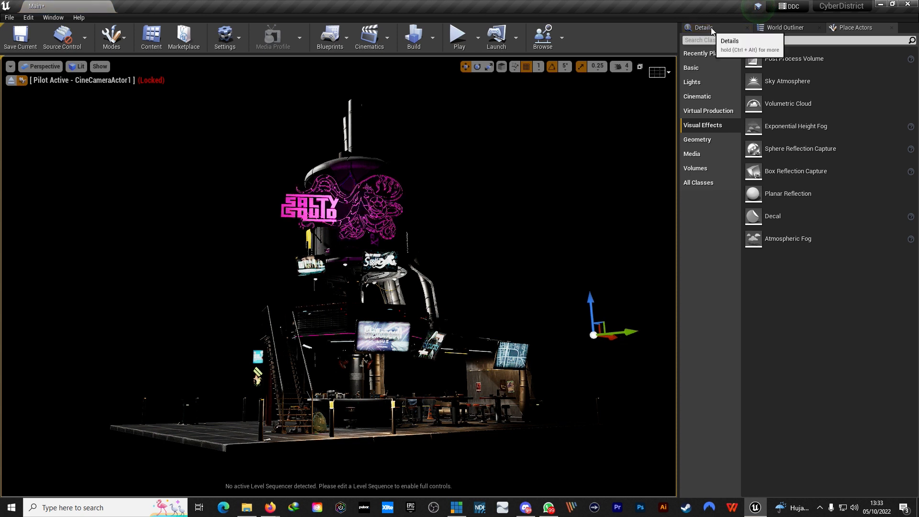
# Step: Enable Infinite Extent (Unbound) on the post process volume
pyautogui.click(703, 27)
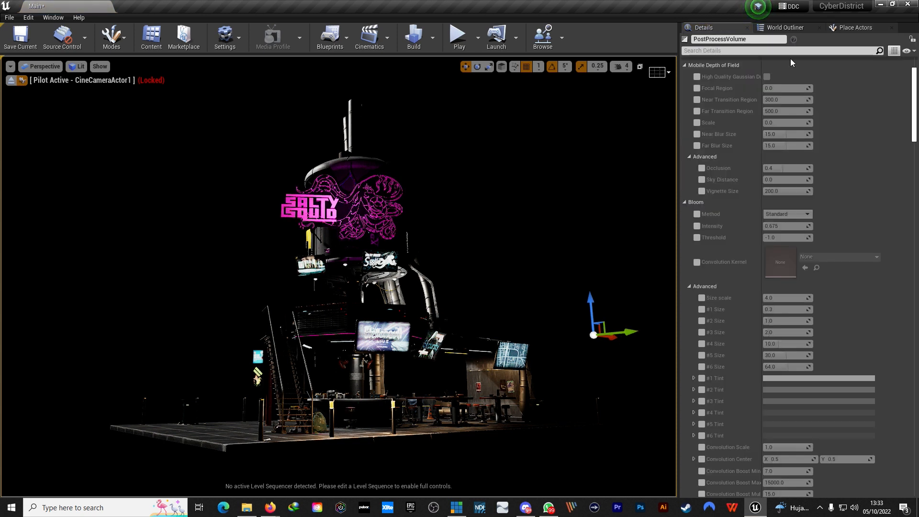
pyautogui.click(726, 50)
pyautogui.write('infi')
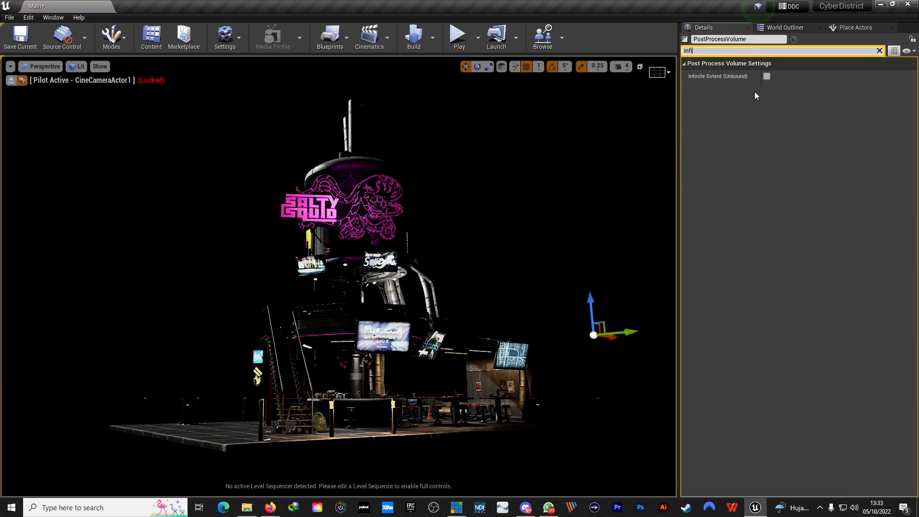
pyautogui.click(767, 77)
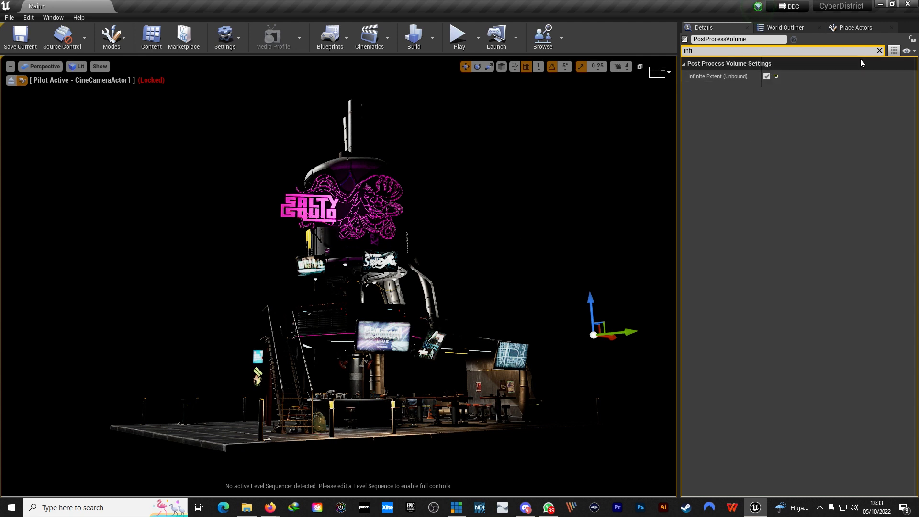
# Step: Enable the Standard bloom method and bloom intensity on the post process volume, trying several values before setting the intensity to 8.0
pyautogui.click(879, 50)
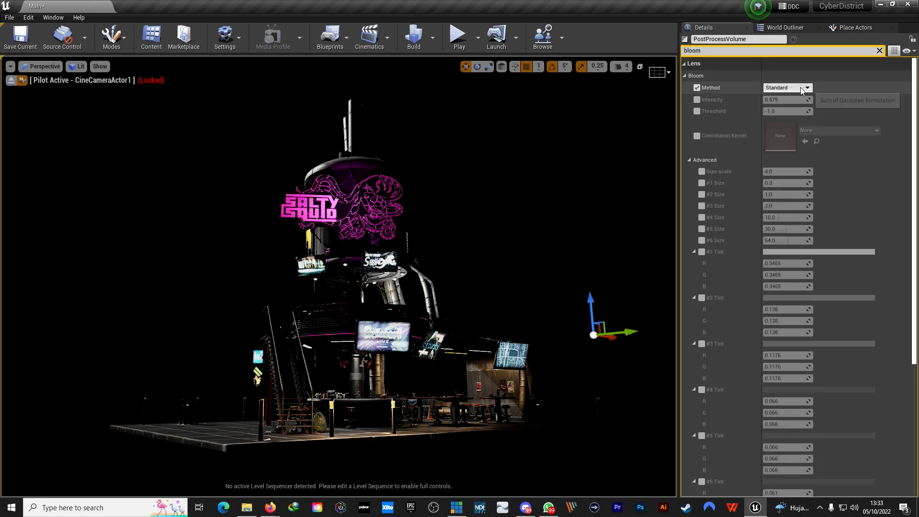
pyautogui.click(697, 100)
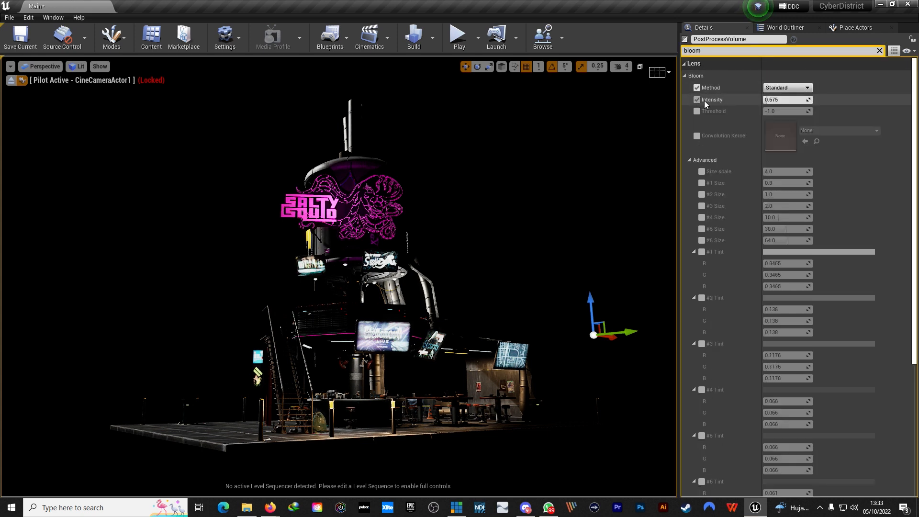
pyautogui.moveTo(784, 100)
pyautogui.mouseDown()
pyautogui.moveTo(808, 100)
pyautogui.moveTo(795, 99)
pyautogui.mouseUp()
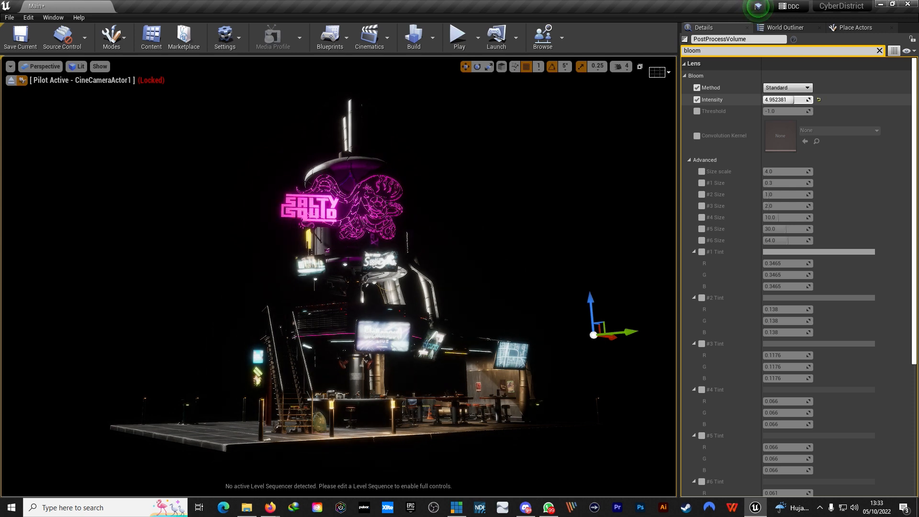
pyautogui.moveTo(794, 100); pyautogui.dragTo(764, 100)
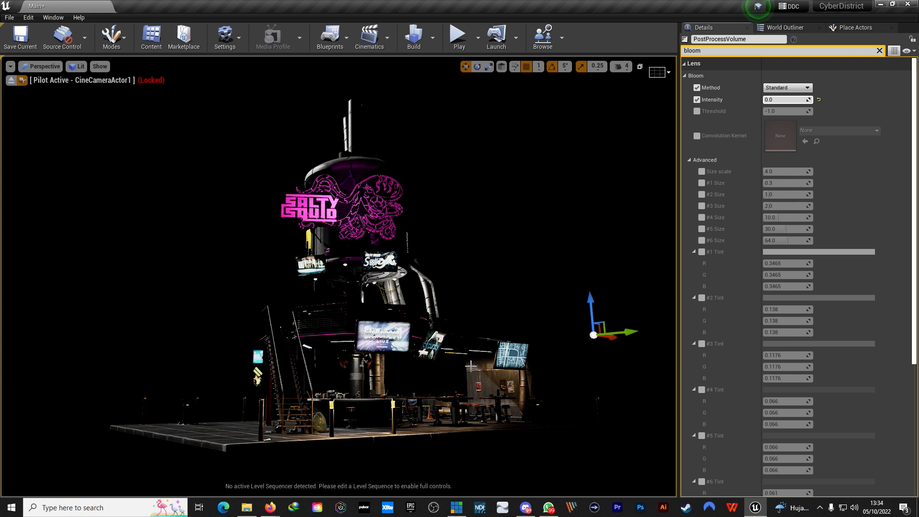
pyautogui.moveTo(765, 99); pyautogui.dragTo(797, 99)
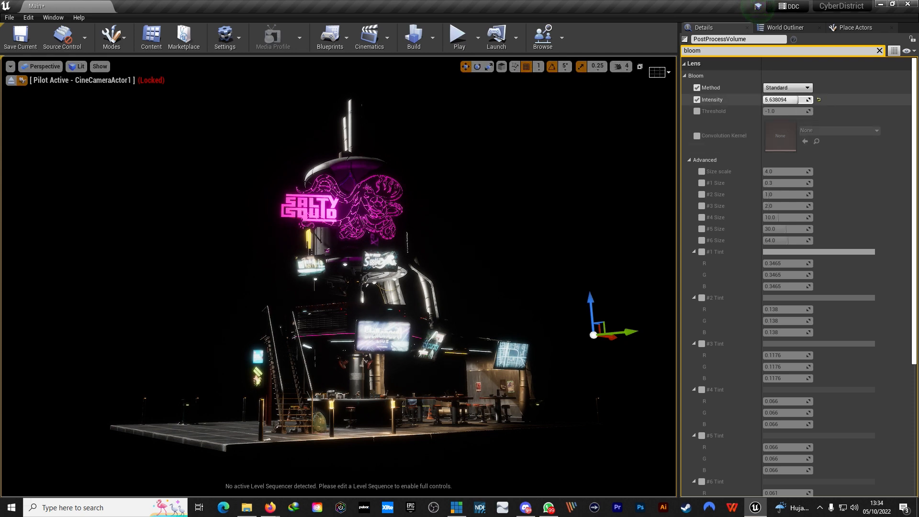
pyautogui.moveTo(794, 100); pyautogui.dragTo(819, 100)
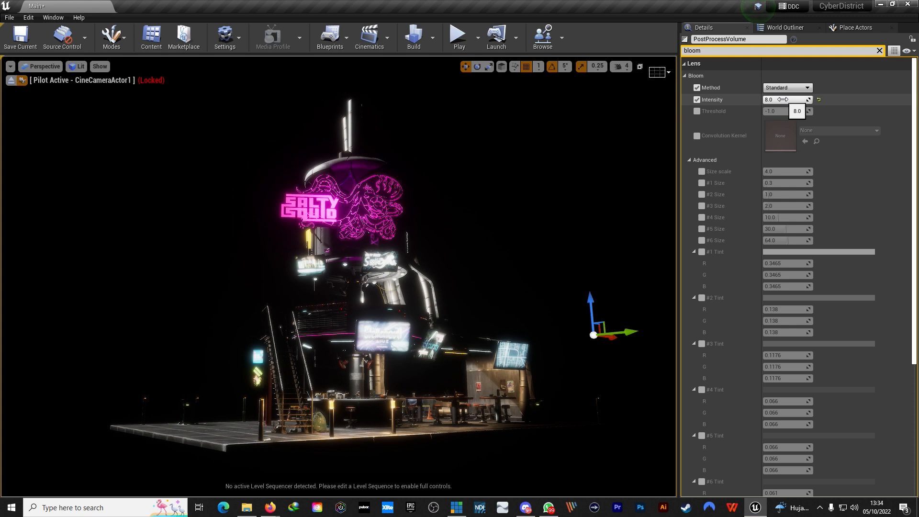
pyautogui.click(880, 50)
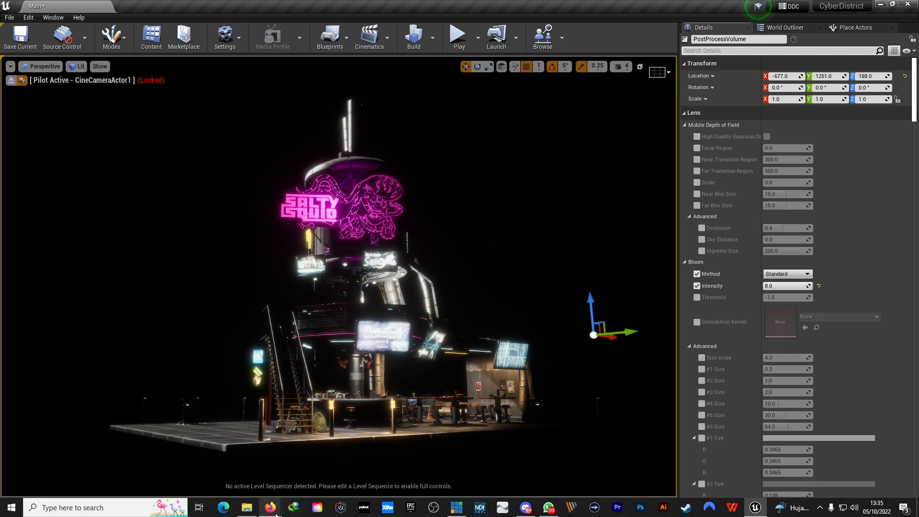
# Step: Switch to Firefox and examine the bloom and glow in the Cyber District gallery renders on the KitBash3D product page
pyautogui.moveTo(270, 508)
pyautogui.click(321, 463)
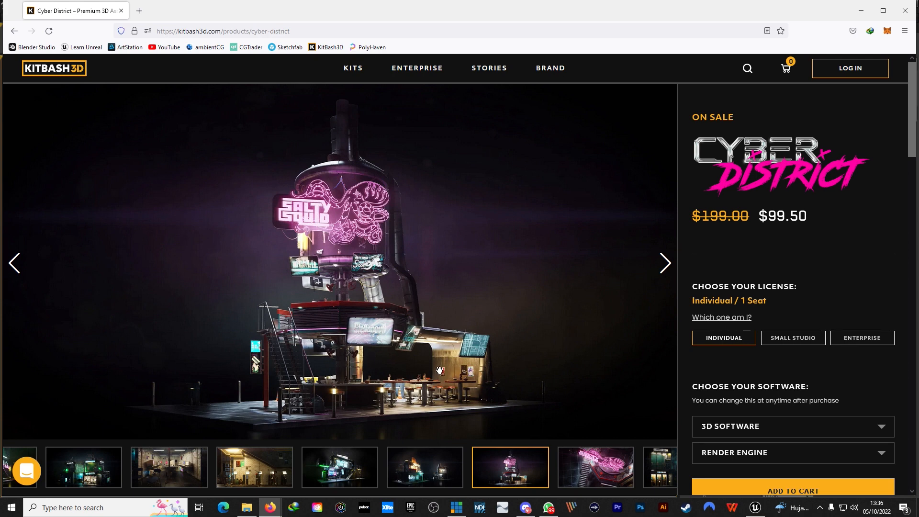
pyautogui.click(429, 468)
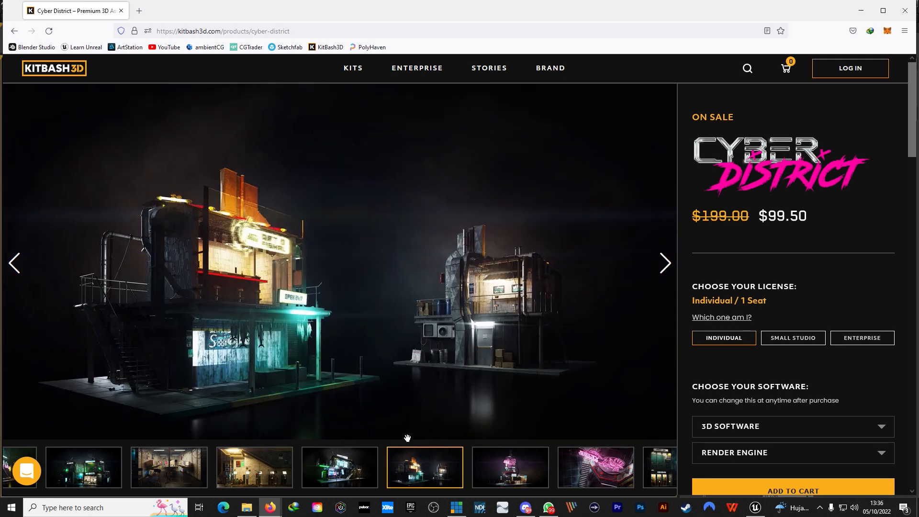
pyautogui.click(351, 474)
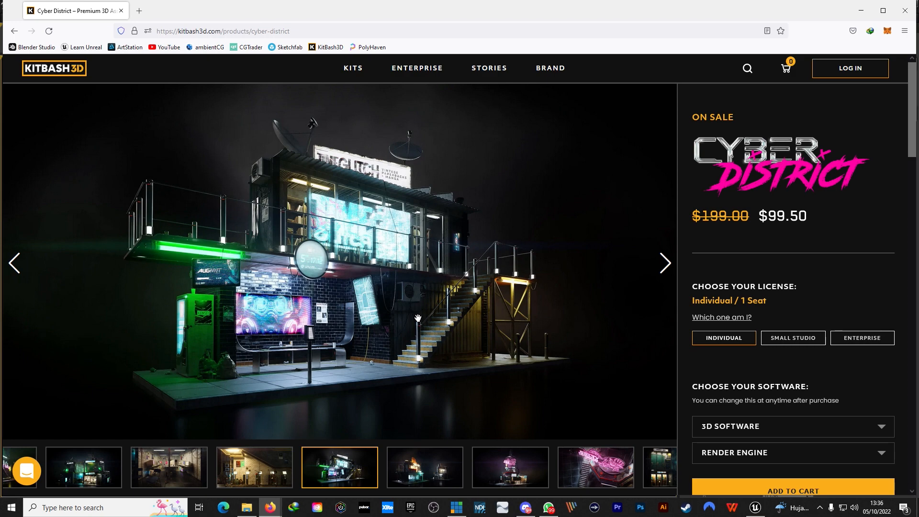
pyautogui.click(259, 470)
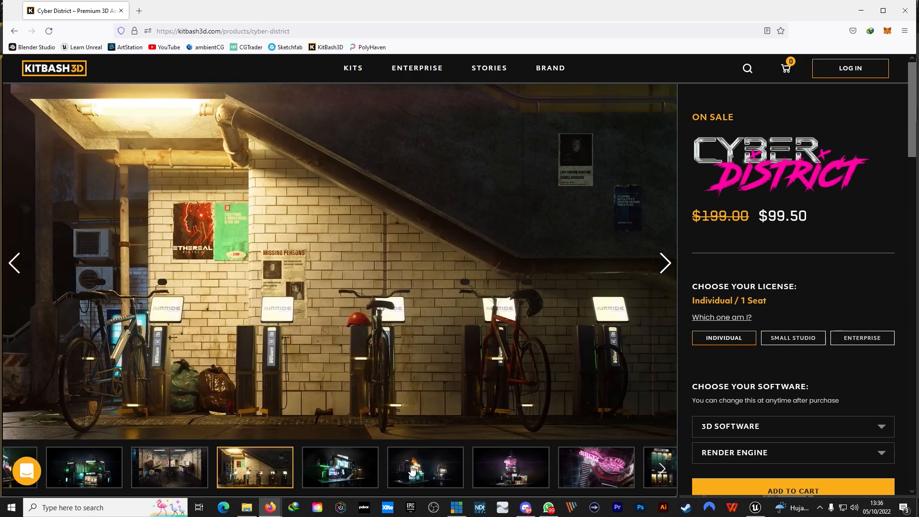
pyautogui.click(585, 467)
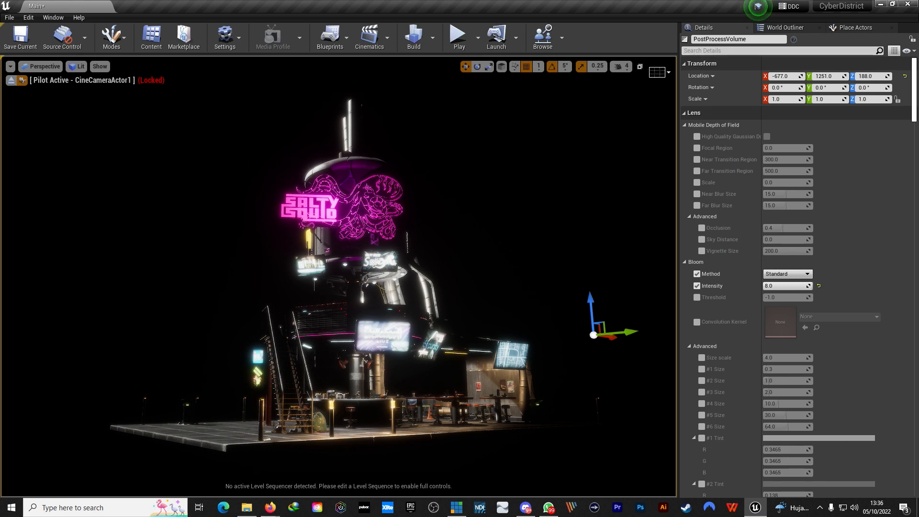
# Step: Select the building's NeonSign component and locate its KB3D_CBD_LightsPinkC material in the project content
pyautogui.click(322, 201)
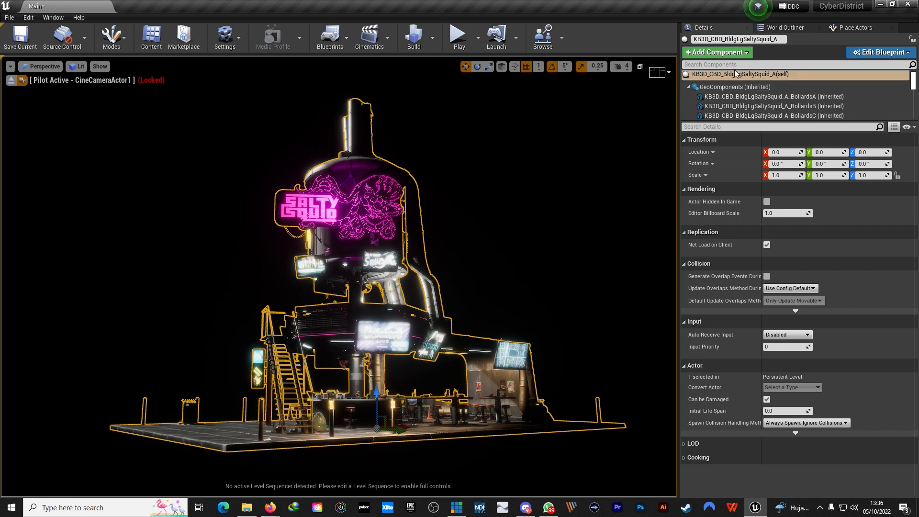
pyautogui.scroll(-5, 747, 144)
pyautogui.click(747, 181)
pyautogui.scroll(-3, 873, 354)
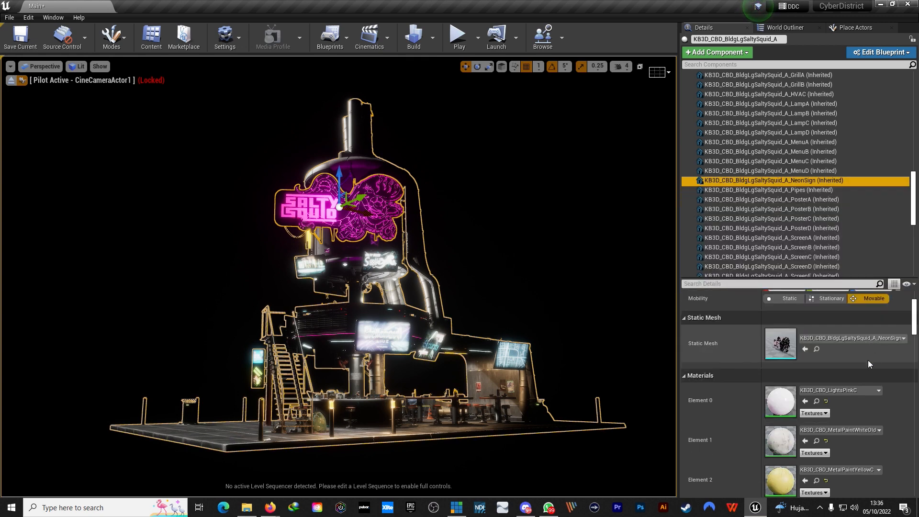
pyautogui.scroll(-2, 865, 387)
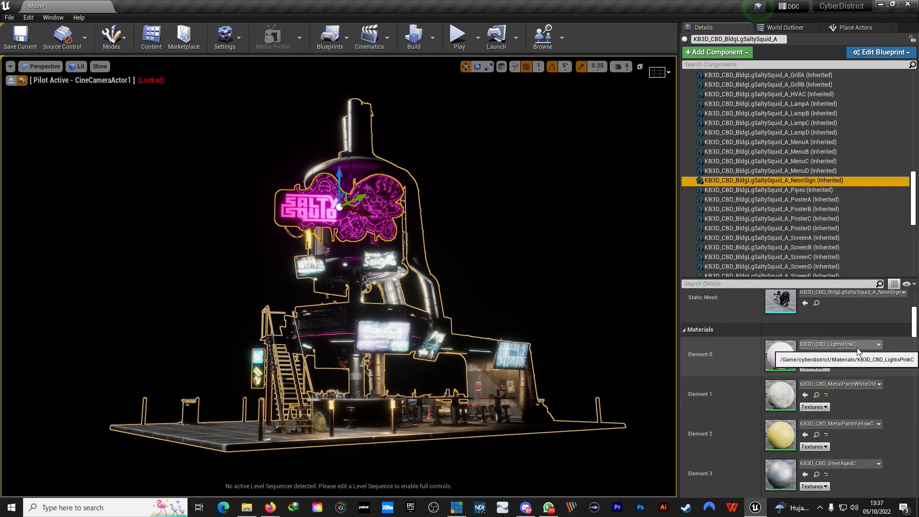
pyautogui.click(817, 356)
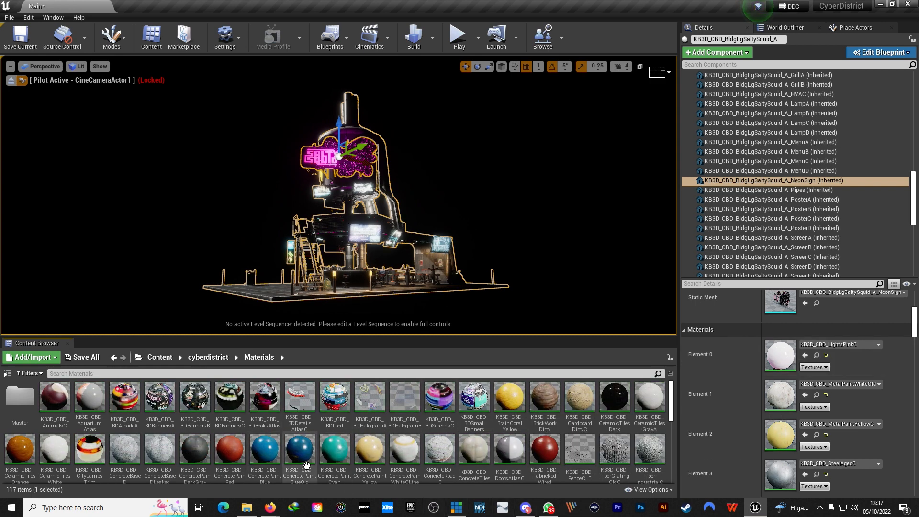
# Step: Set emissive_mult to 50 in the KB3D_CBD_LightsPinkC material, save it, and close the material editor and content browser
pyautogui.scroll(-1, 357, 440)
pyautogui.scroll(-3, 357, 440)
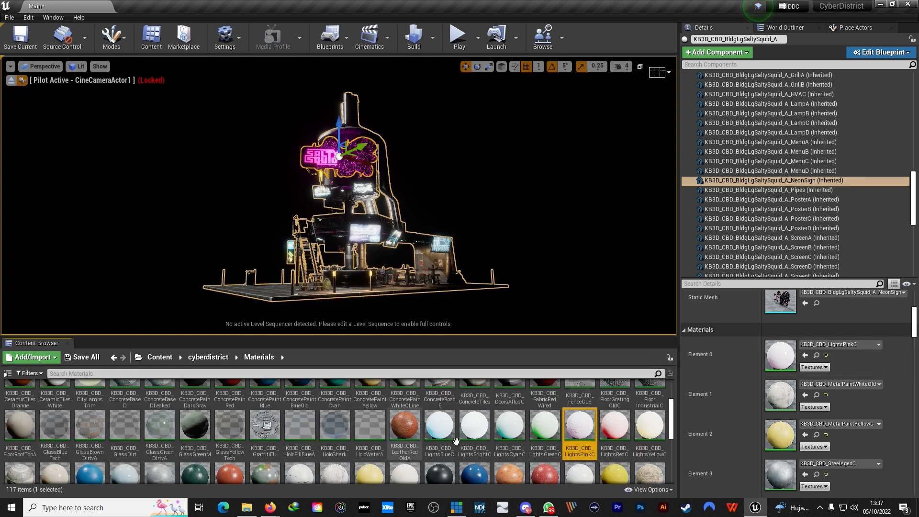
pyautogui.doubleClick(579, 426)
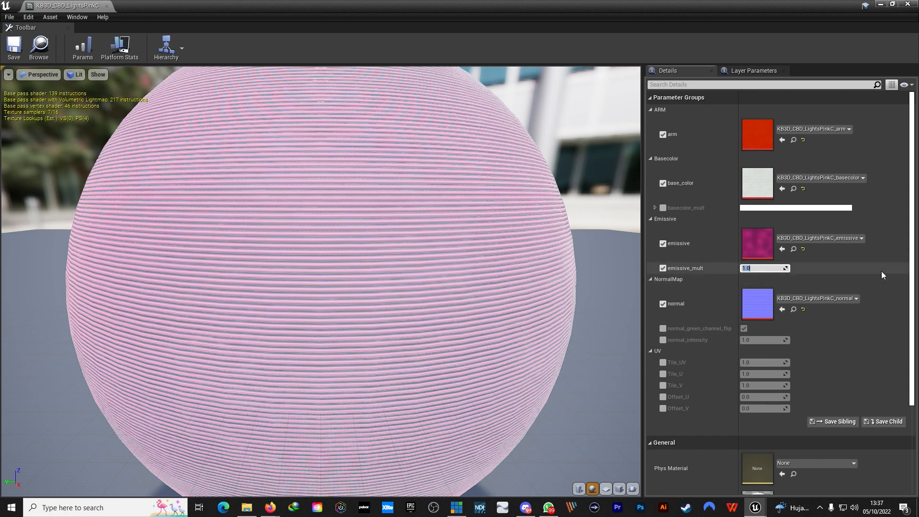
pyautogui.write('50')
pyautogui.press('Return')
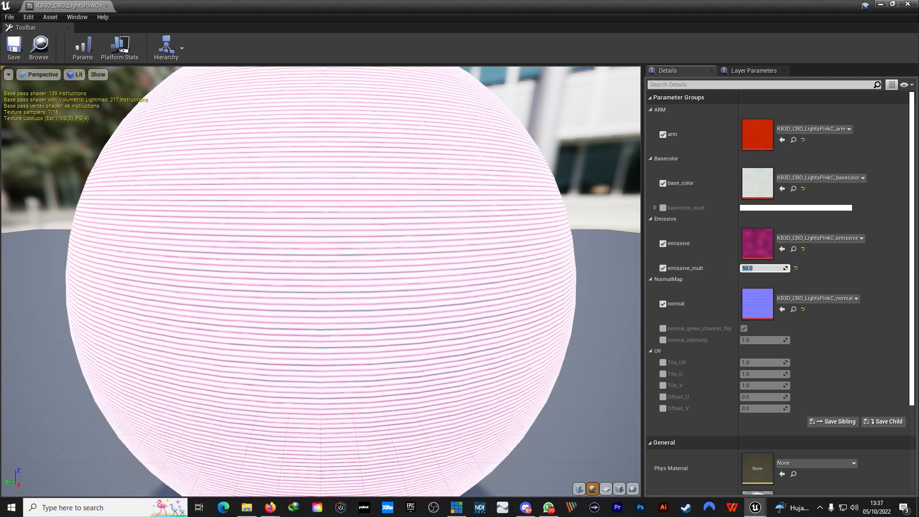
pyautogui.click(14, 47)
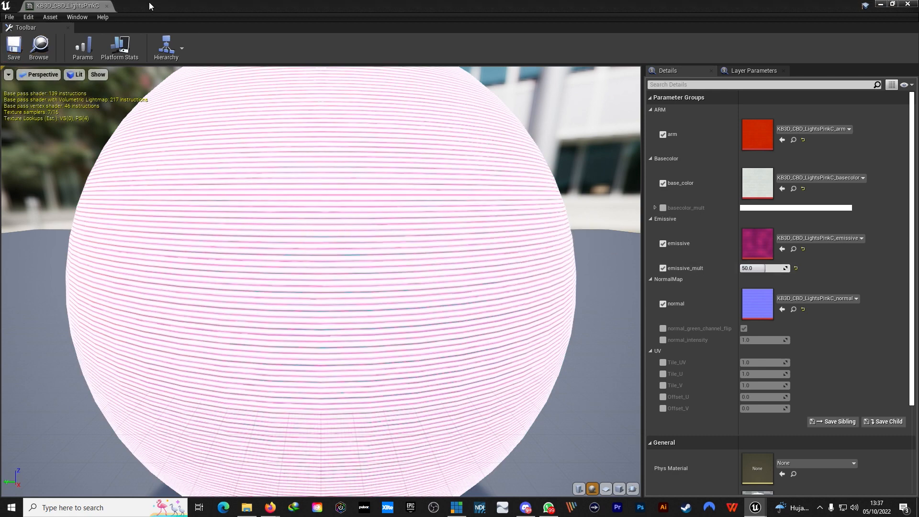
pyautogui.click(106, 5)
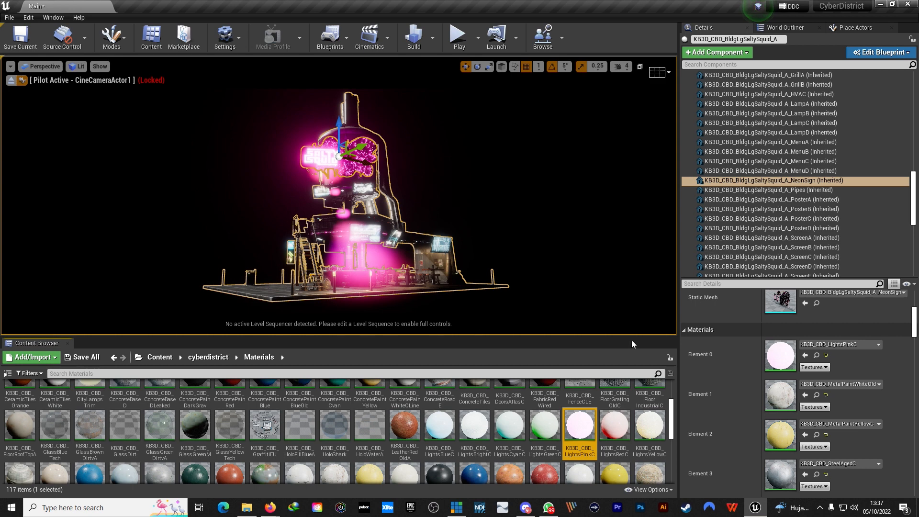
pyautogui.click(67, 344)
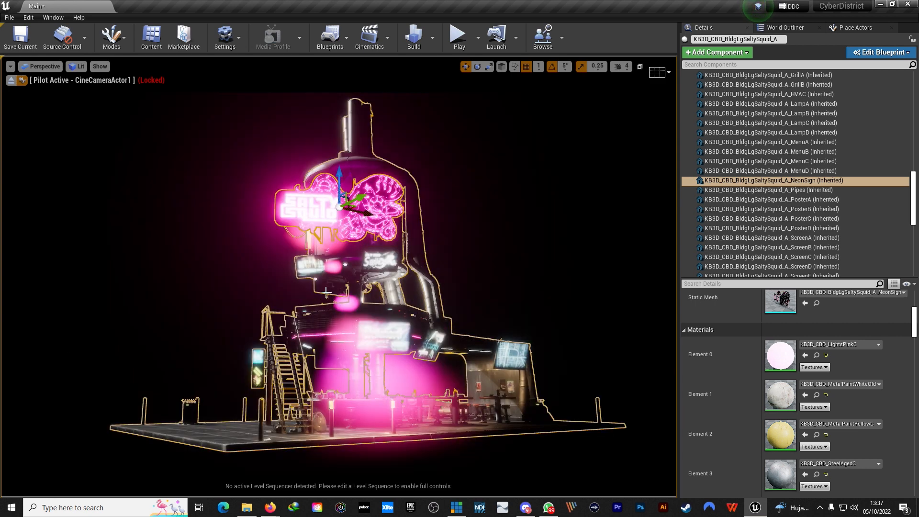
# Step: Reduce the PostProcessVolume's bloom intensity to about 0.38, keeping the bloom method and intensity overrides enabled
pyautogui.click(792, 28)
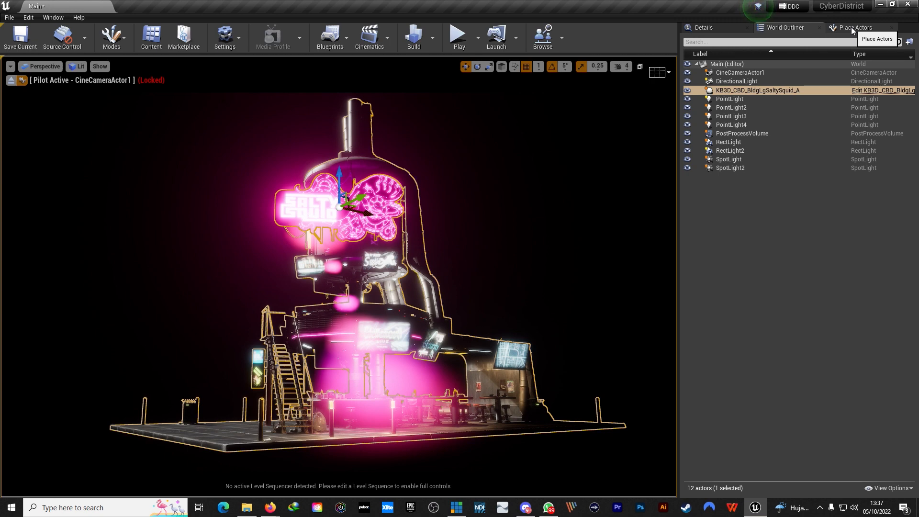
pyautogui.click(853, 29)
pyautogui.click(785, 27)
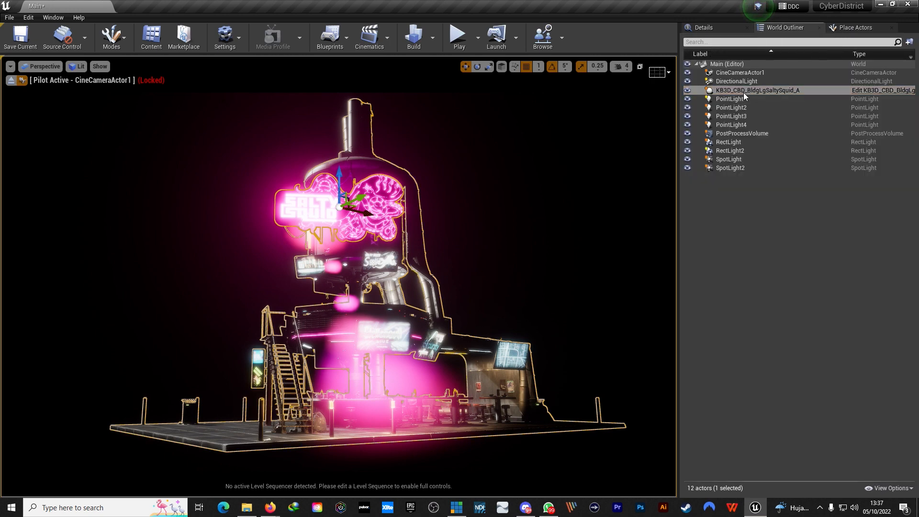
pyautogui.click(742, 133)
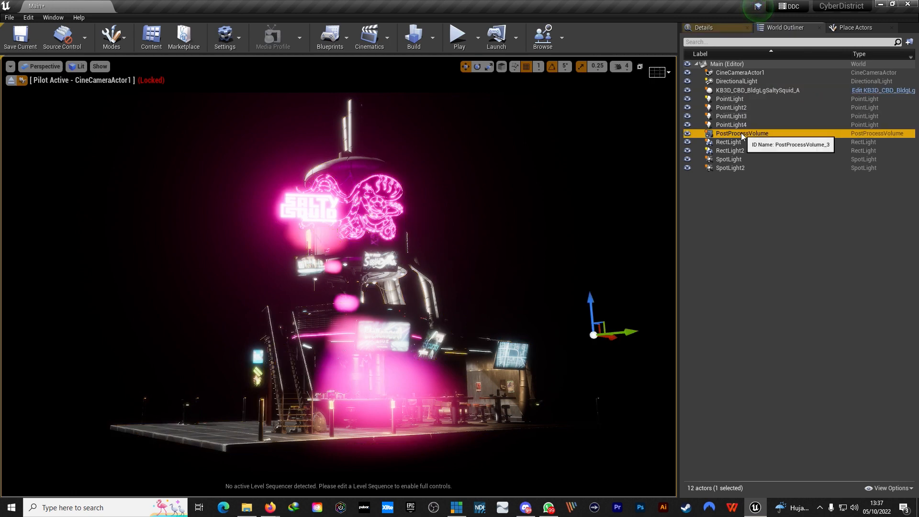
pyautogui.click(723, 27)
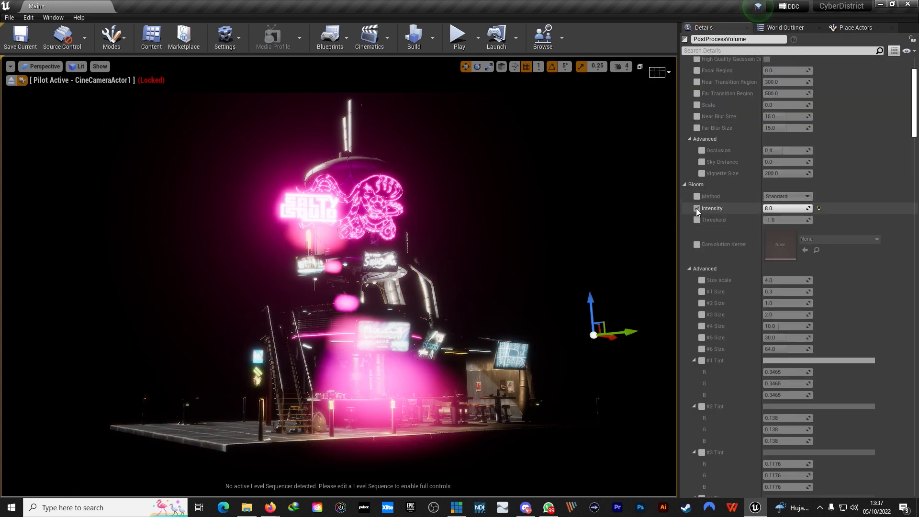
pyautogui.click(697, 208)
pyautogui.click(697, 208)
pyautogui.click(697, 196)
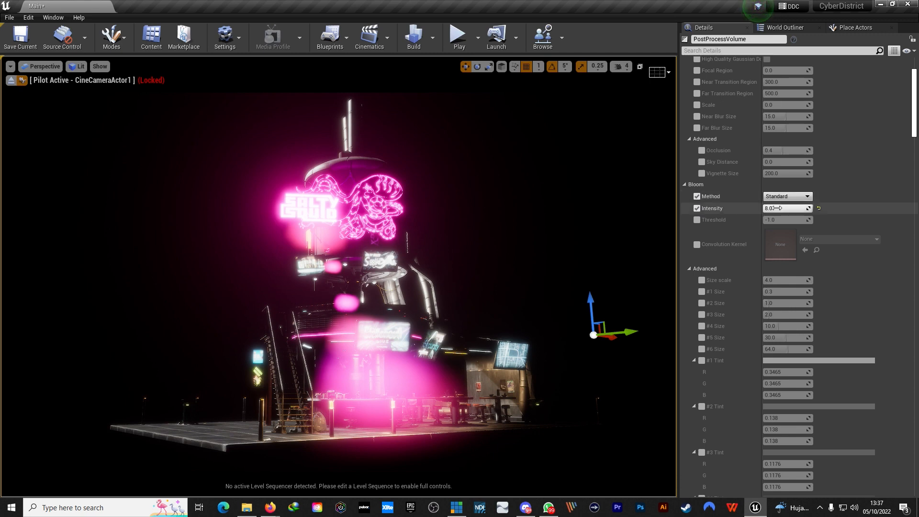
pyautogui.moveTo(785, 208); pyautogui.dragTo(767, 208)
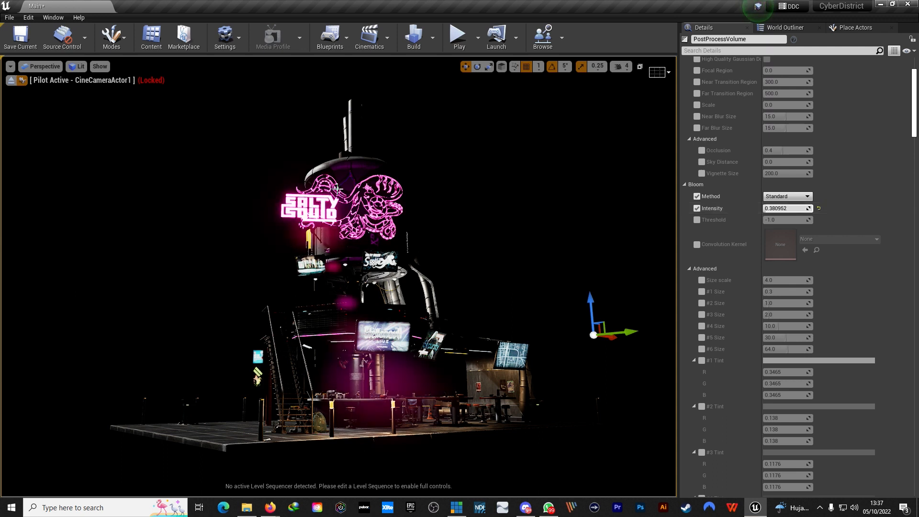